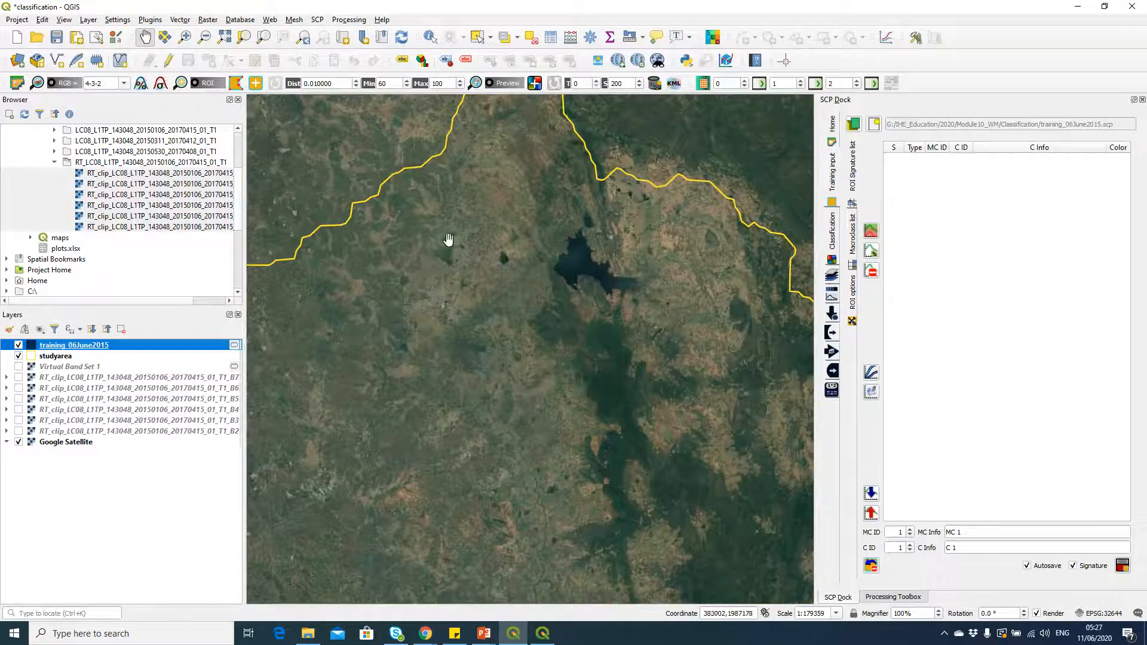
Step: Show the Virtual Band Set 1 layer over the large reservoir in the study area
scroll(546, 259, "up", 2)
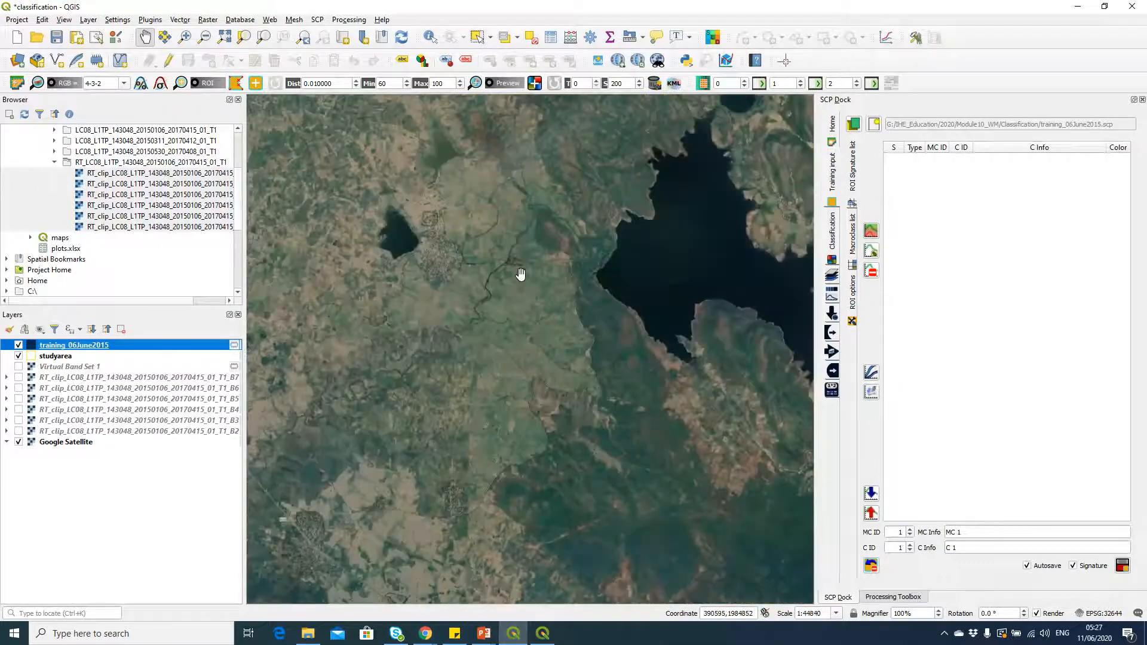
scroll(521, 274, "up", 1)
scroll(521, 274, "down", 1)
left_click_drag(607, 277, 525, 295)
left_click_drag(615, 276, 557, 304)
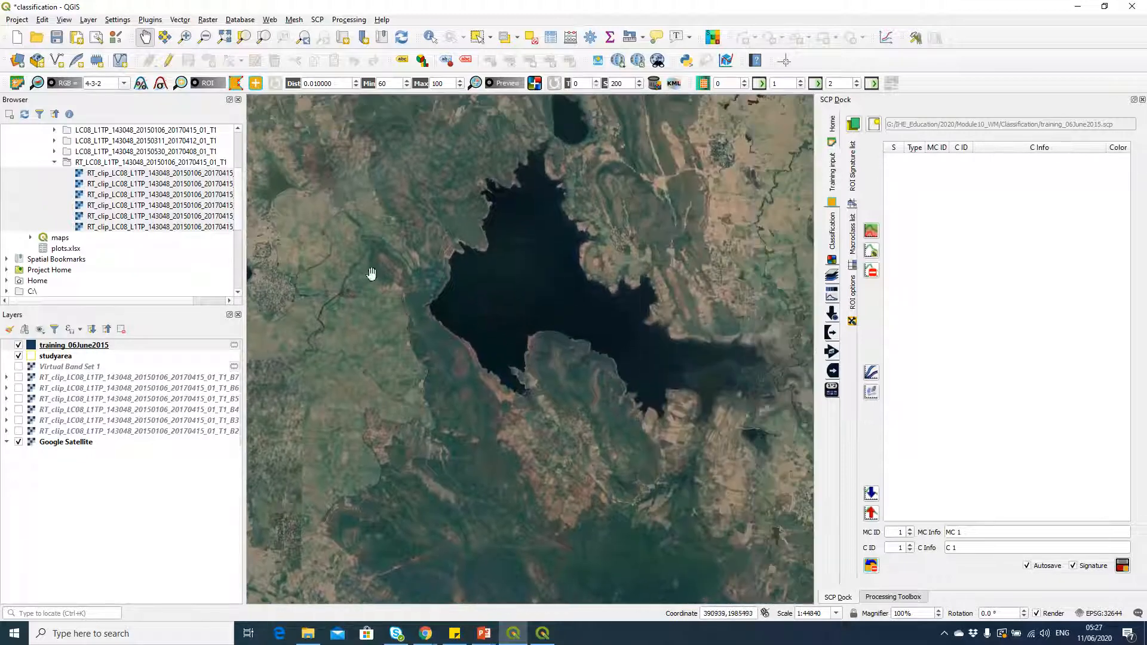
left_click(19, 367)
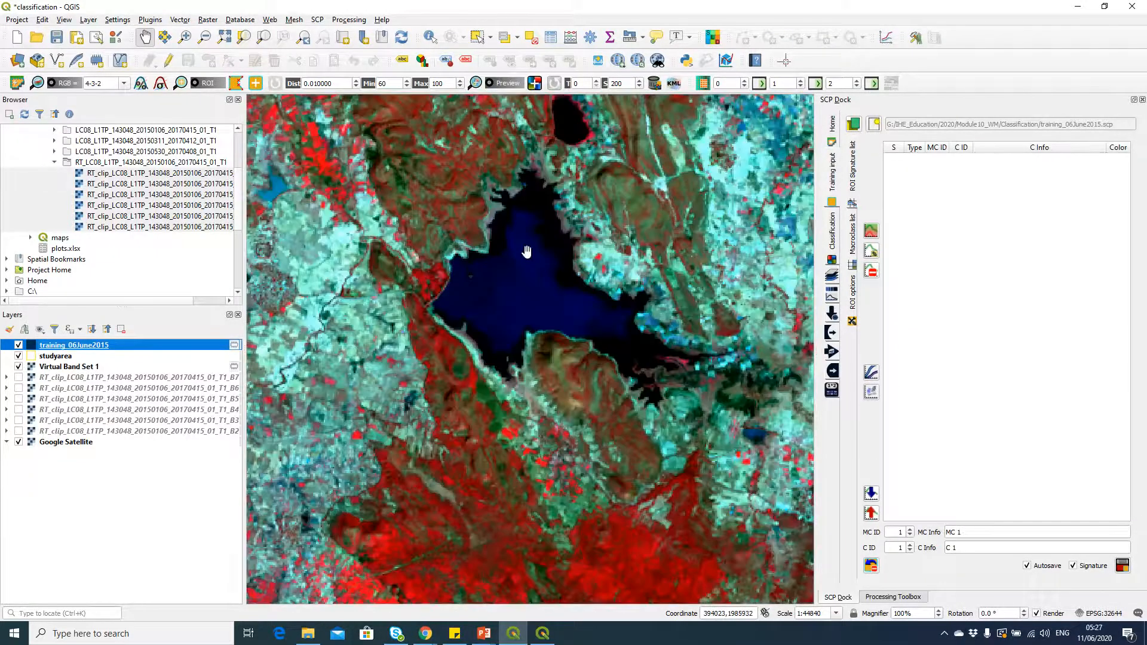
Step: Compare the reservoir in the Virtual Band Set 1 composite with the Google Satellite imagery, ending with the composite displayed
left_click(19, 367)
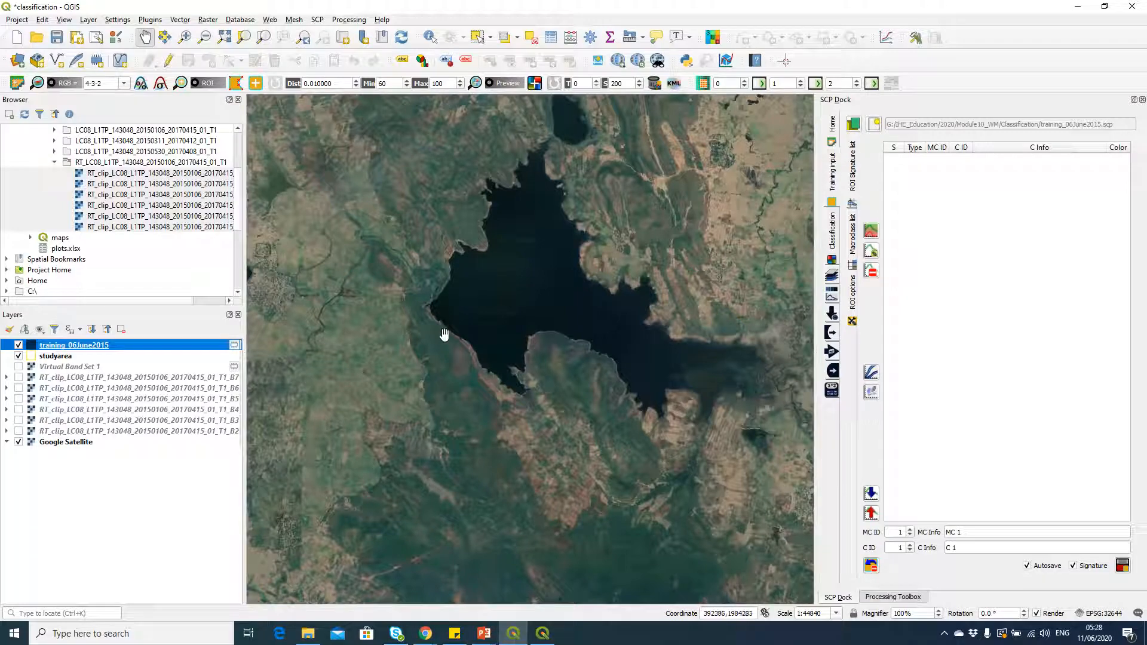
left_click(19, 368)
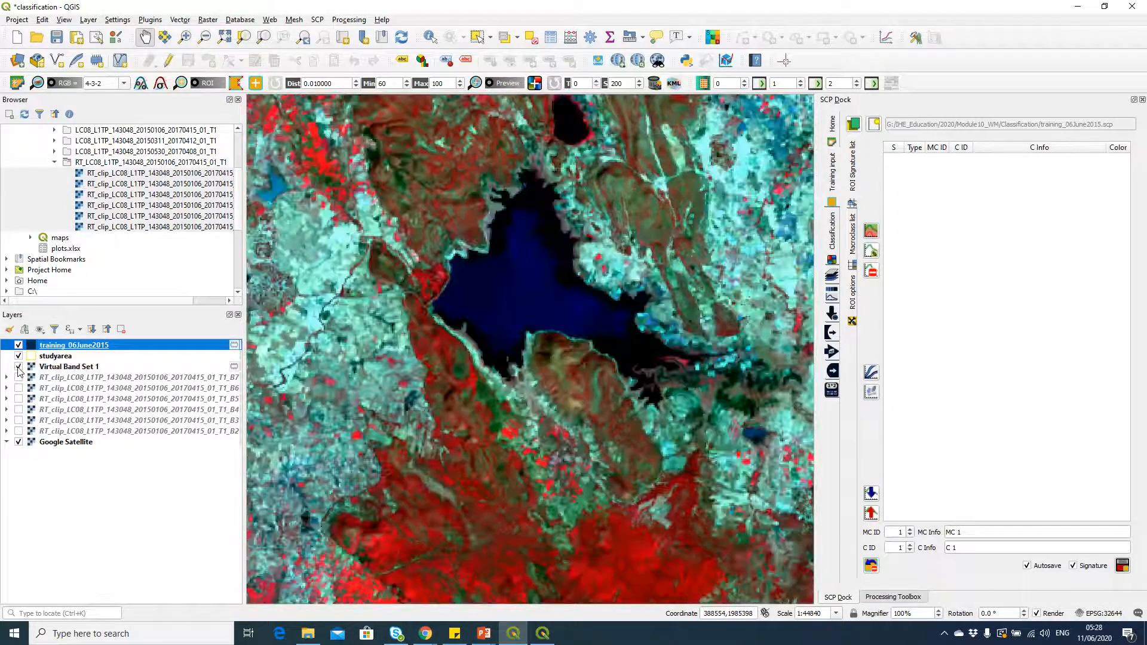
left_click(18, 367)
left_click(19, 368)
left_click(18, 368)
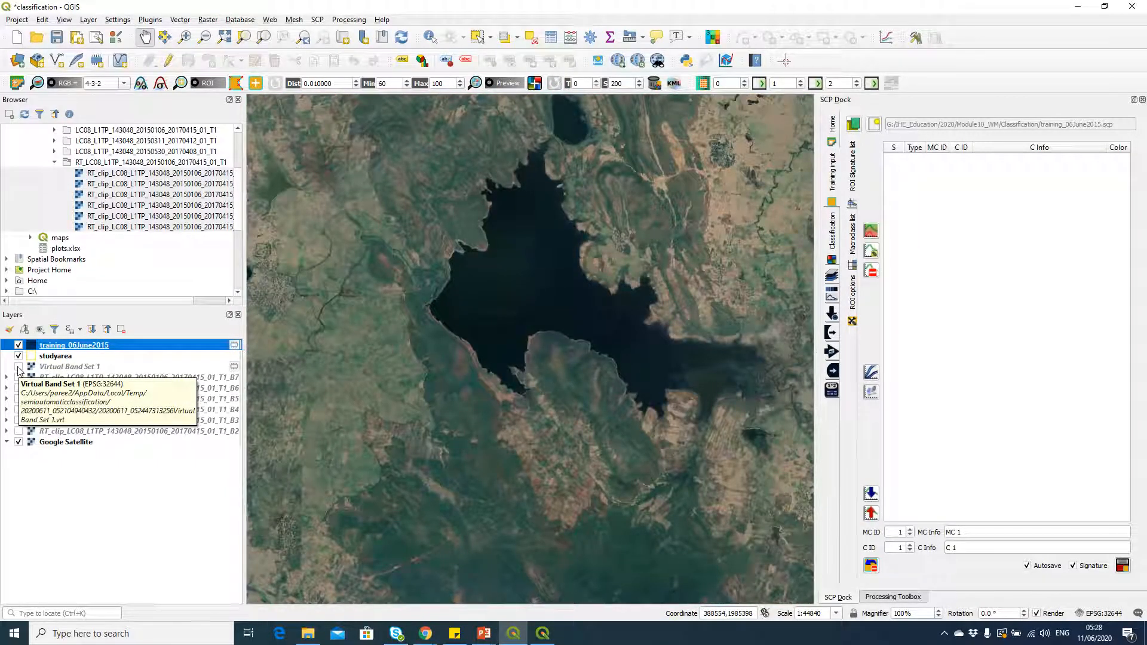
left_click(18, 367)
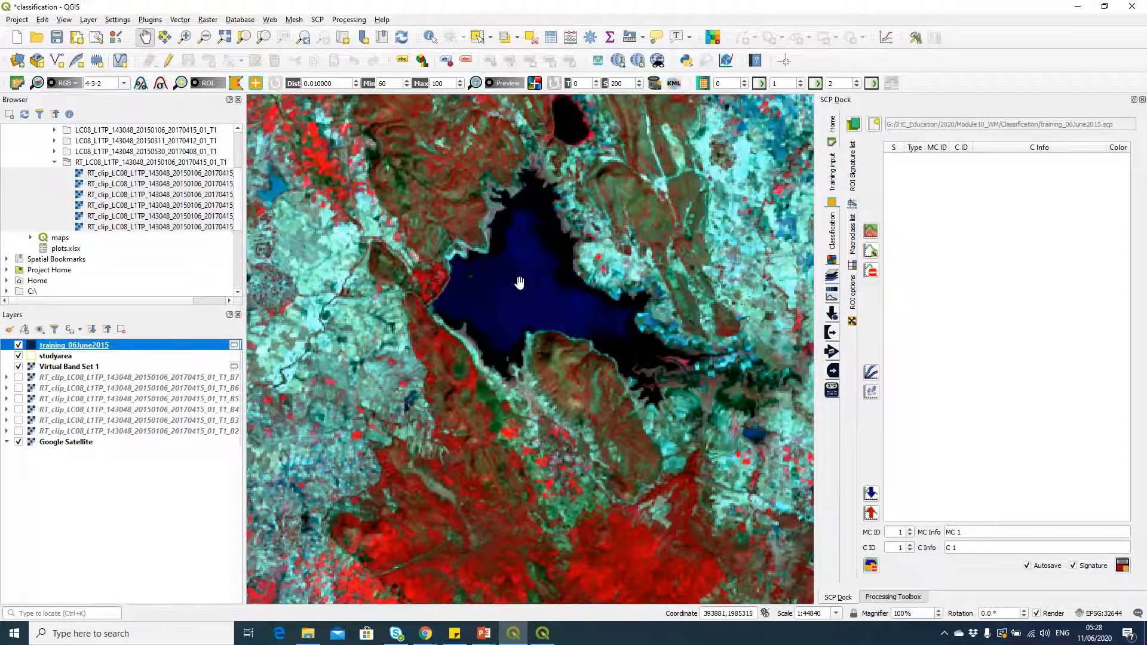
Step: Draw a four-sided ROI polygon over the deep blue water in the middle of the reservoir
scroll(519, 282, "up", 1)
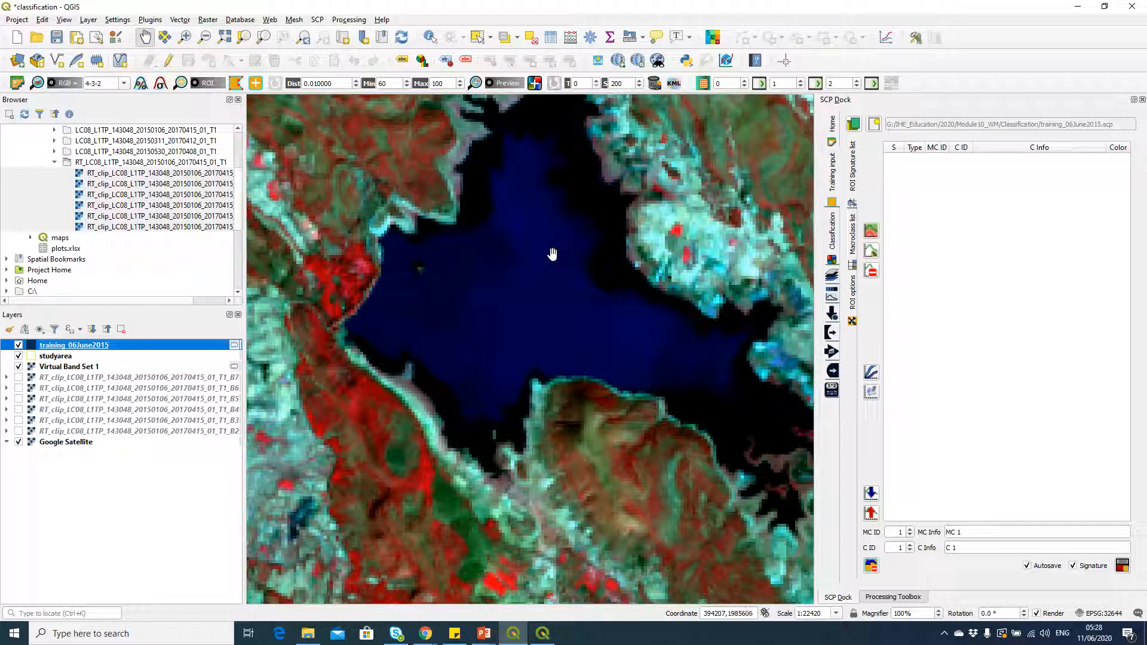
left_click(236, 85)
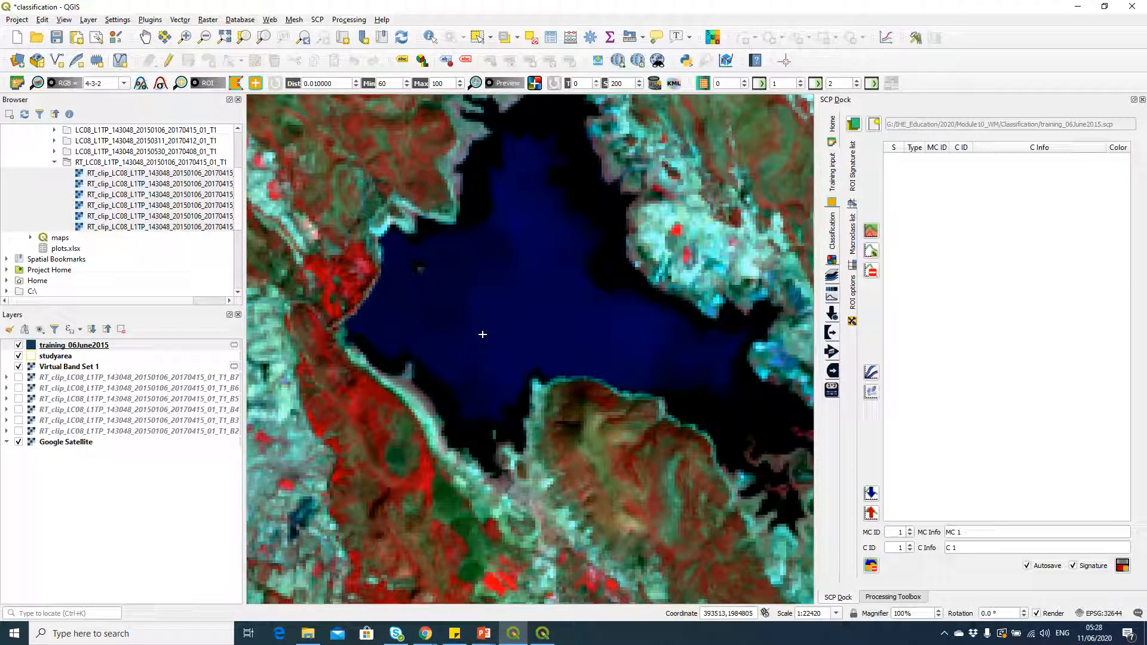
left_click(474, 276)
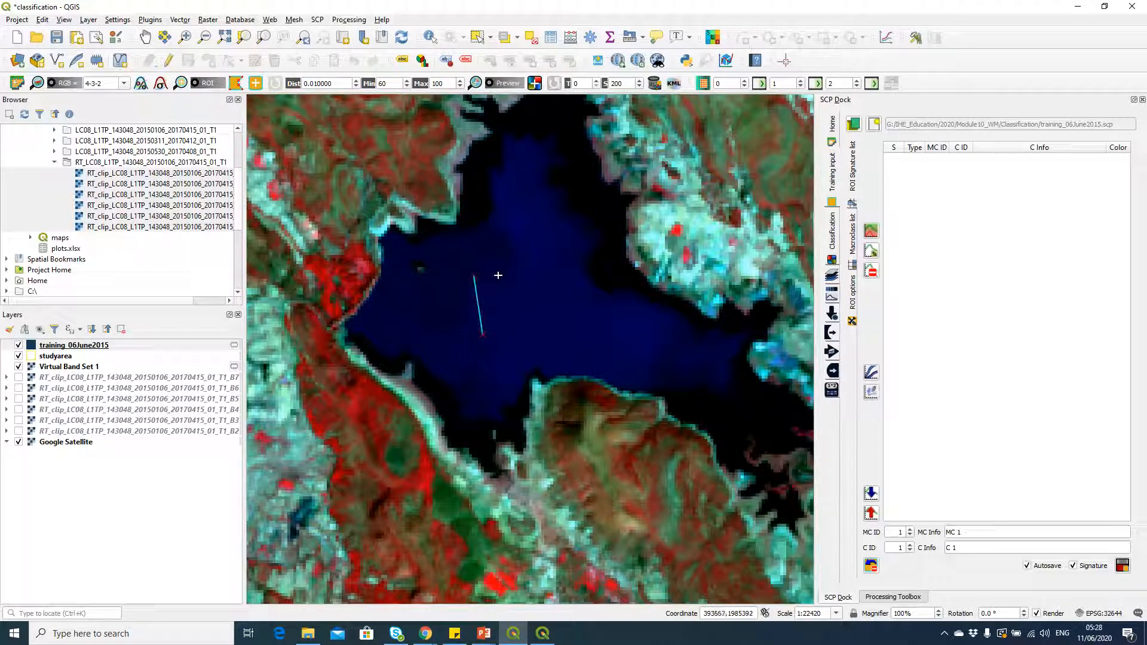
left_click(532, 269)
left_click(544, 327)
right_click(485, 337)
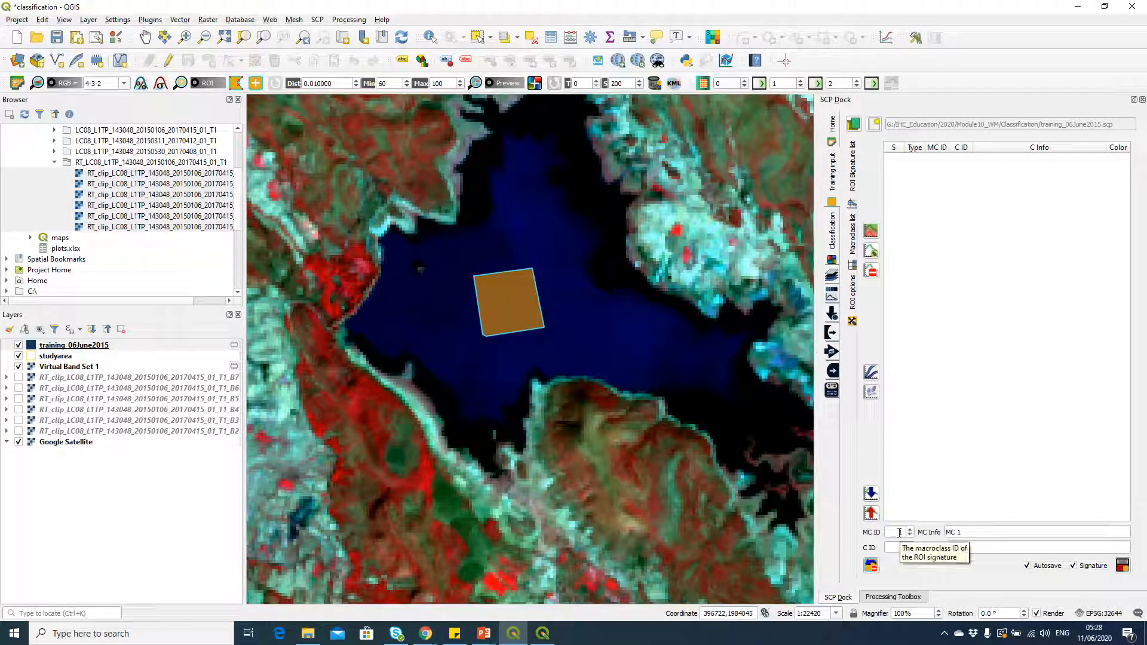
Step: Switch to the 3_LC_exercise presentation in PowerPoint, look up the water class IDs, and return to QGIS
left_click(481, 639)
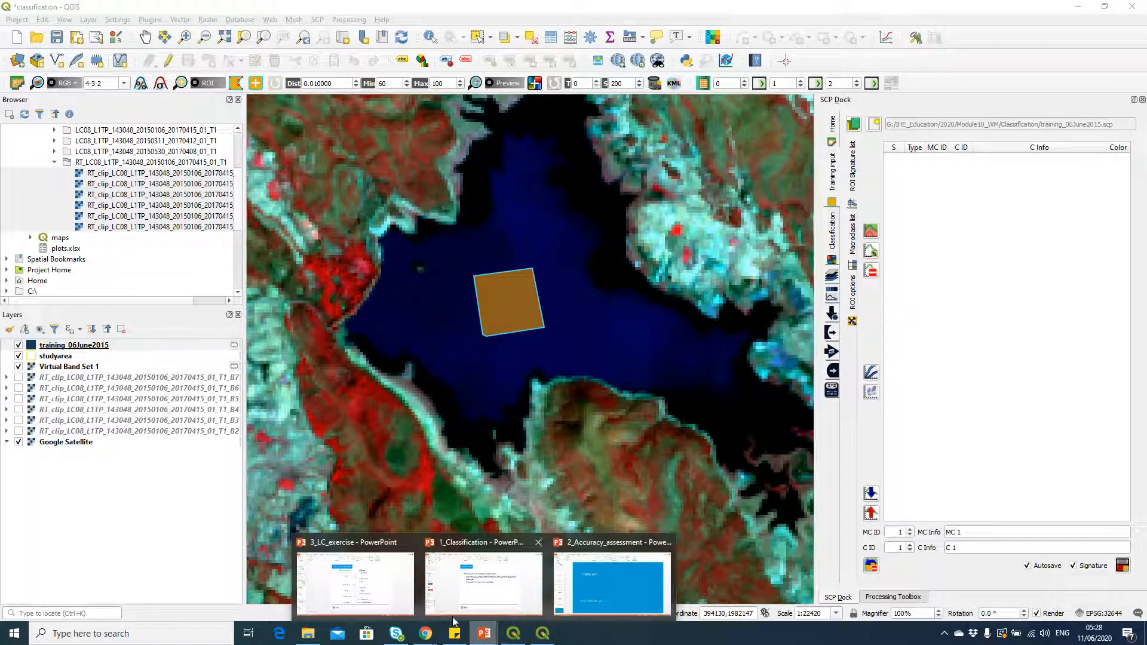
left_click(392, 601)
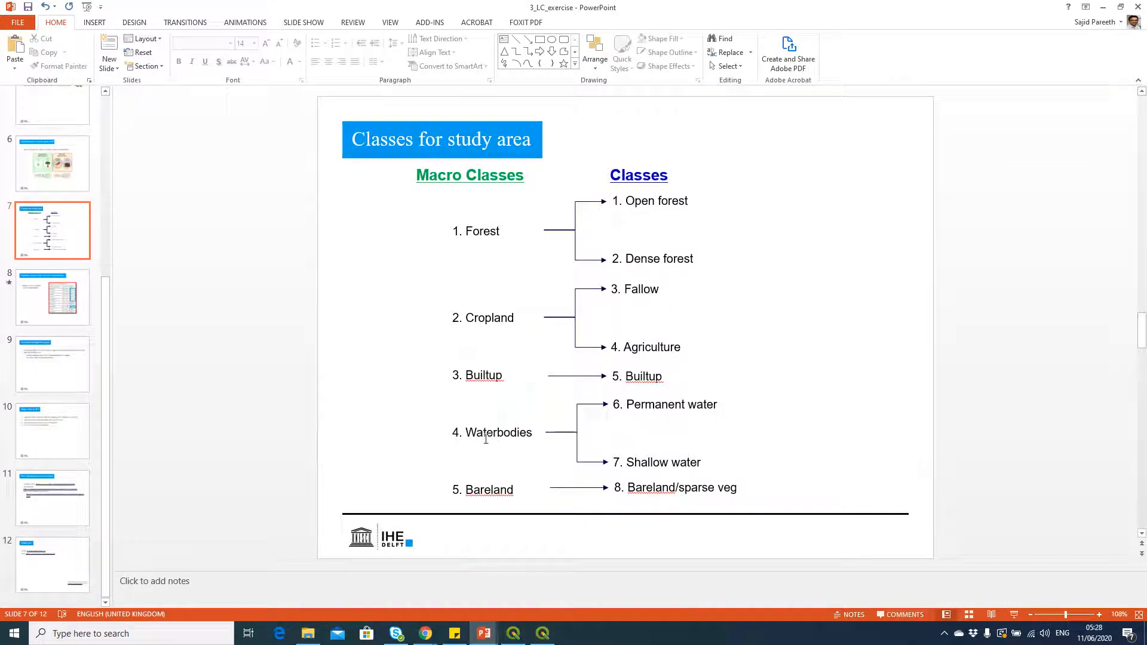
left_click(1103, 9)
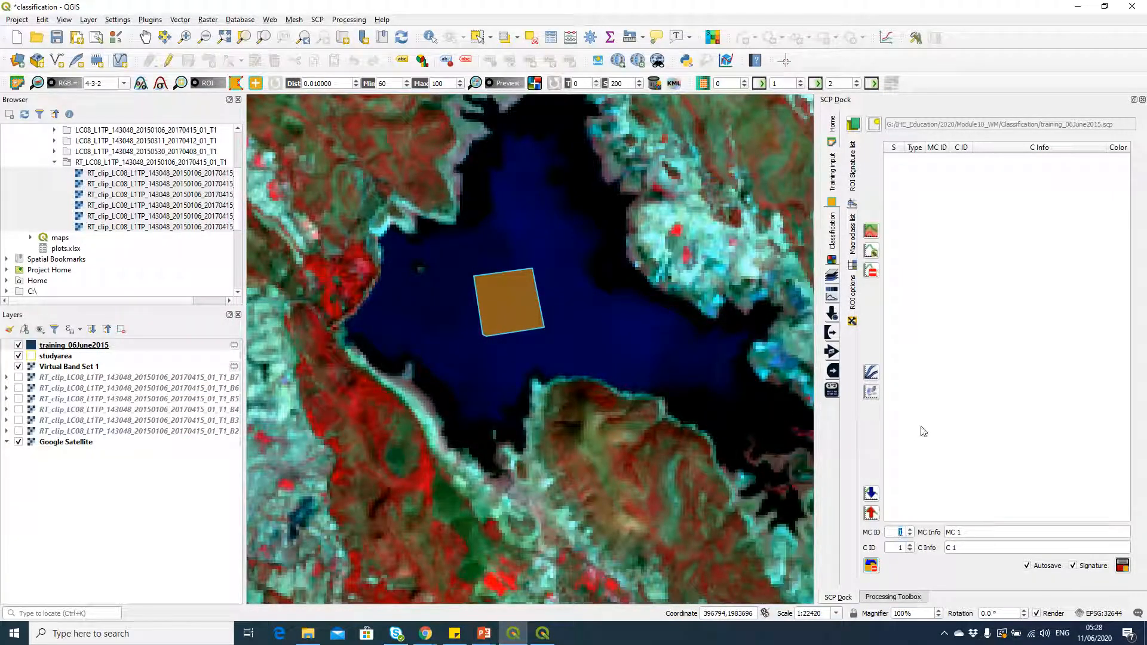
Step: Set the reservoir ROI's macroclass ID to 4, its class ID to 6 and its macroclass name to Waterbodies
type("4")
left_click(902, 548)
left_click_drag(972, 530, 945, 532)
type("Waterbod")
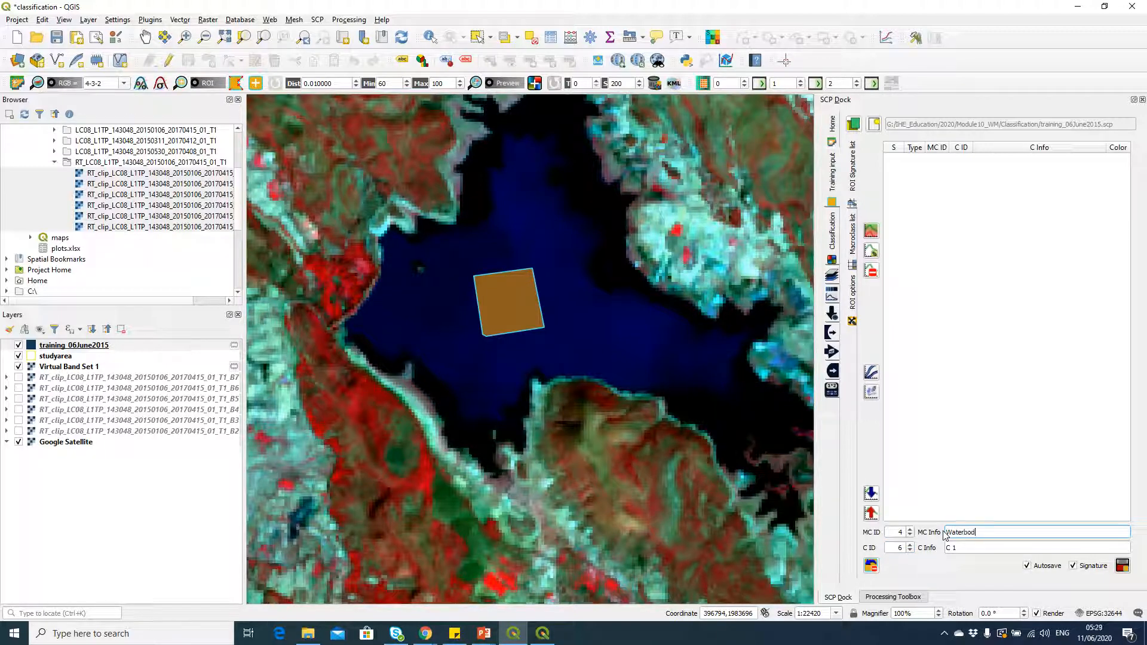
type("ies")
Step: Name the ROI's class Permanent water and save the ROI with its signature to the training input
key("Tab")
type("P")
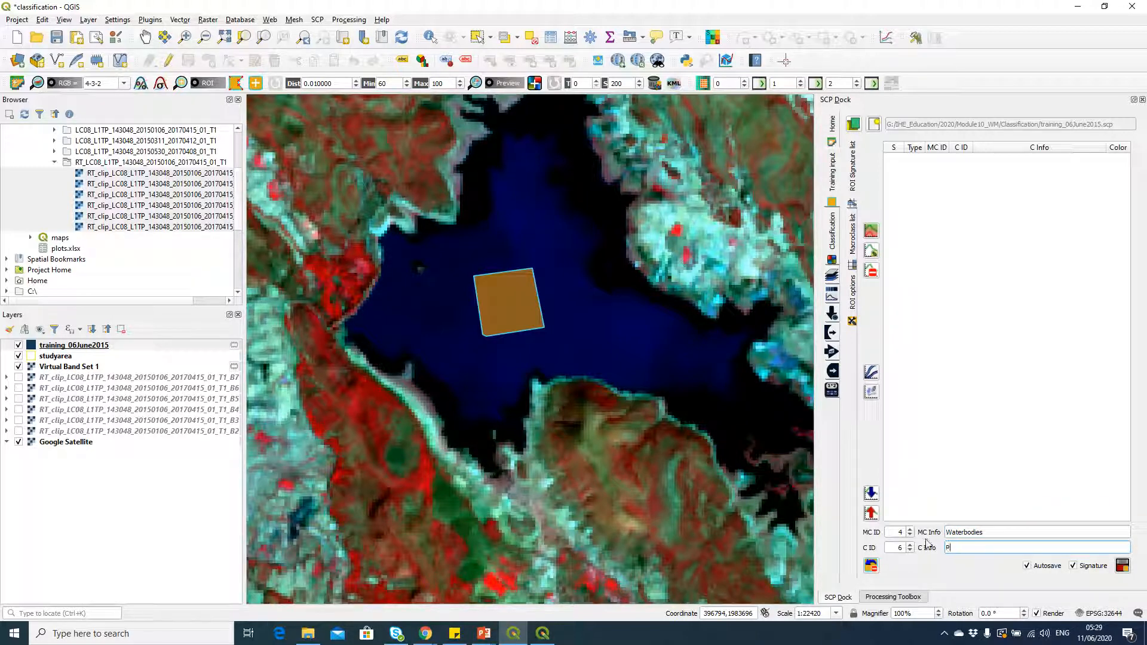
type("ermanent water")
left_click(1124, 566)
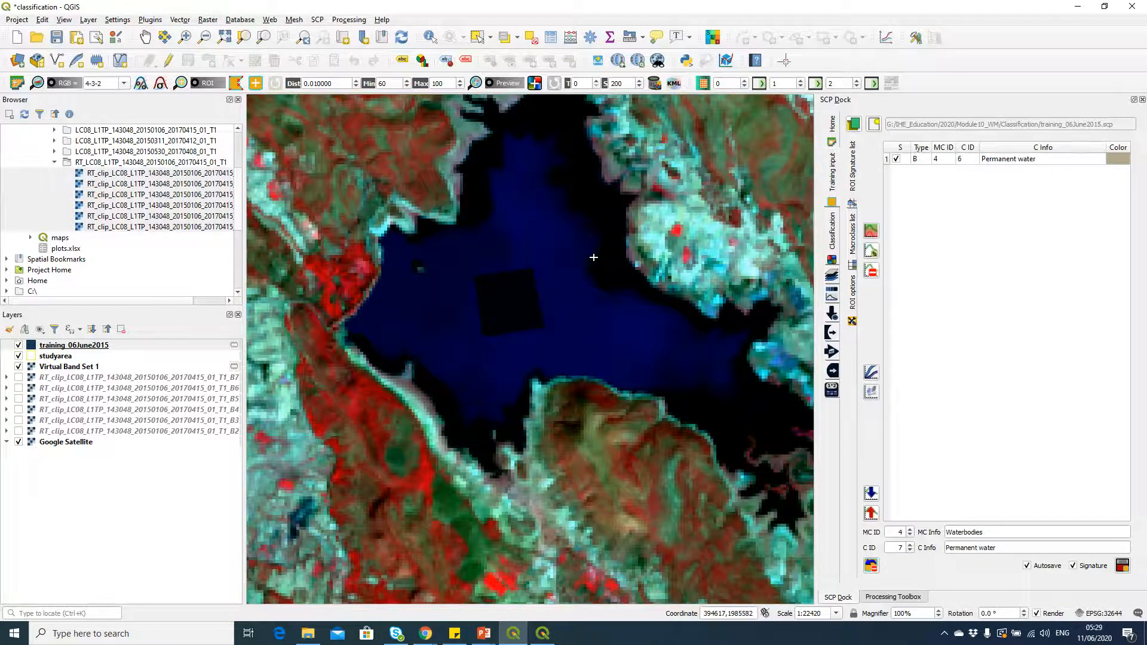
Step: Compare the forested area south of the reservoir in the Virtual Band Set 1 composite and the satellite imagery
scroll(594, 257, "down", 1)
scroll(591, 263, "down", 1)
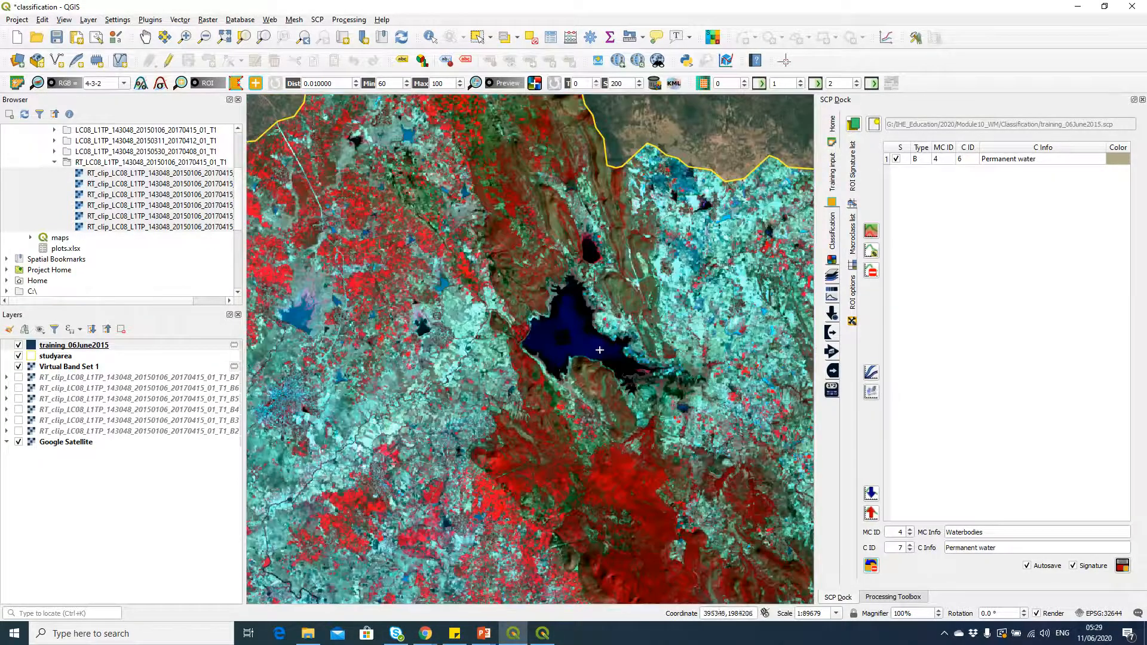
left_click_drag(670, 472, 629, 272)
left_click_drag(643, 425, 619, 392)
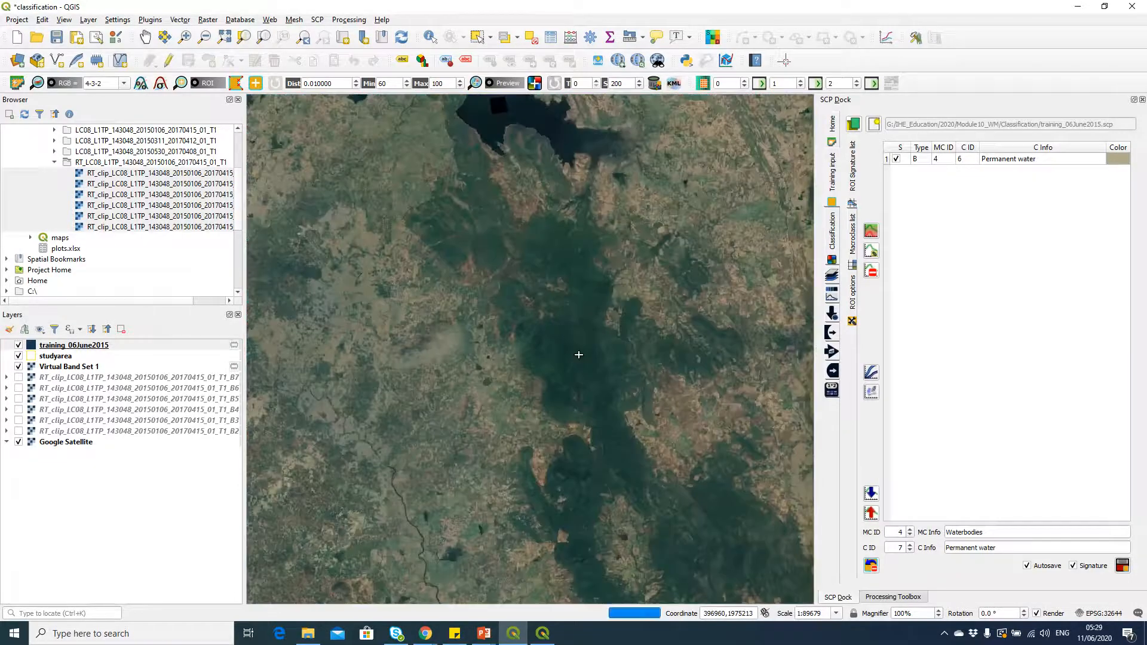
scroll(581, 357, "up", 2)
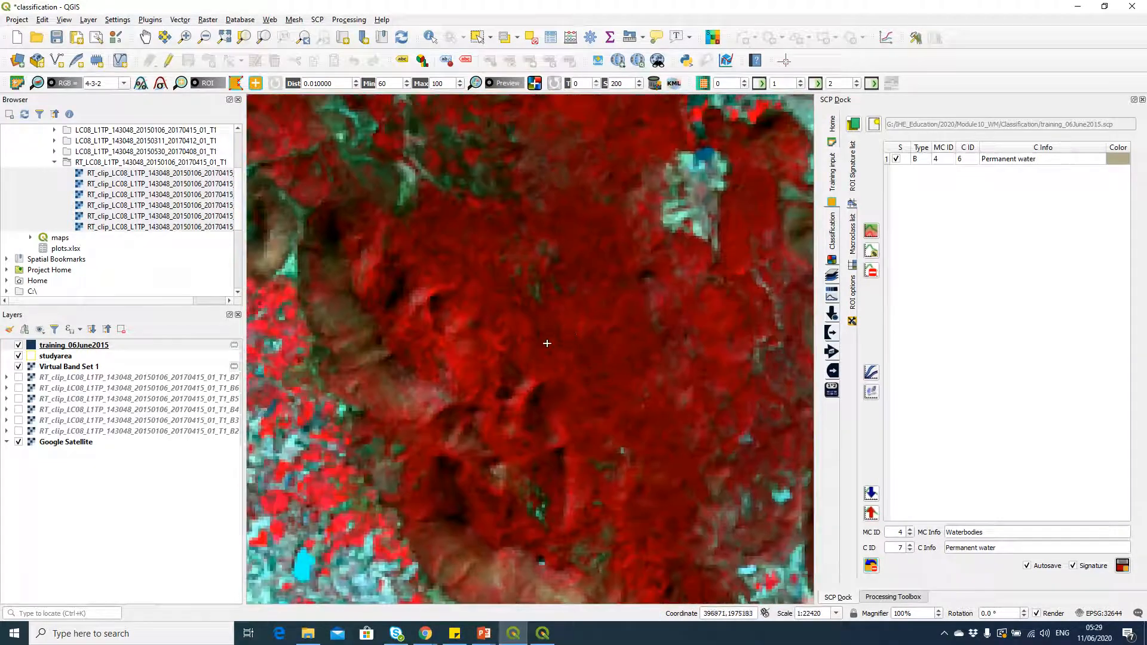
left_click(19, 367)
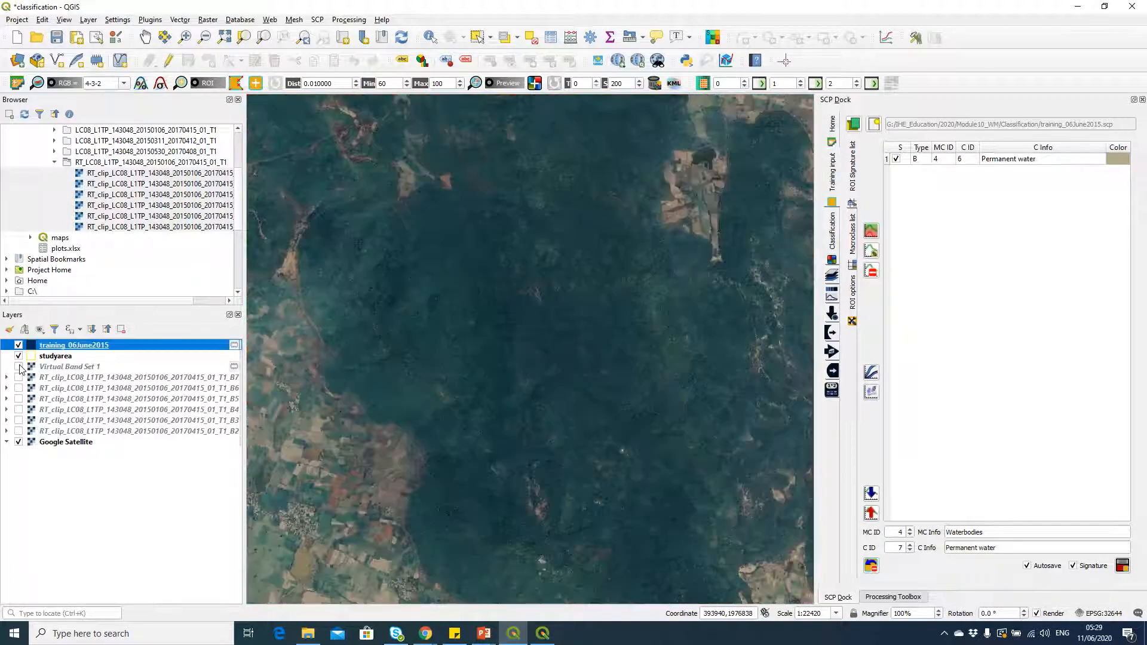
left_click(18, 367)
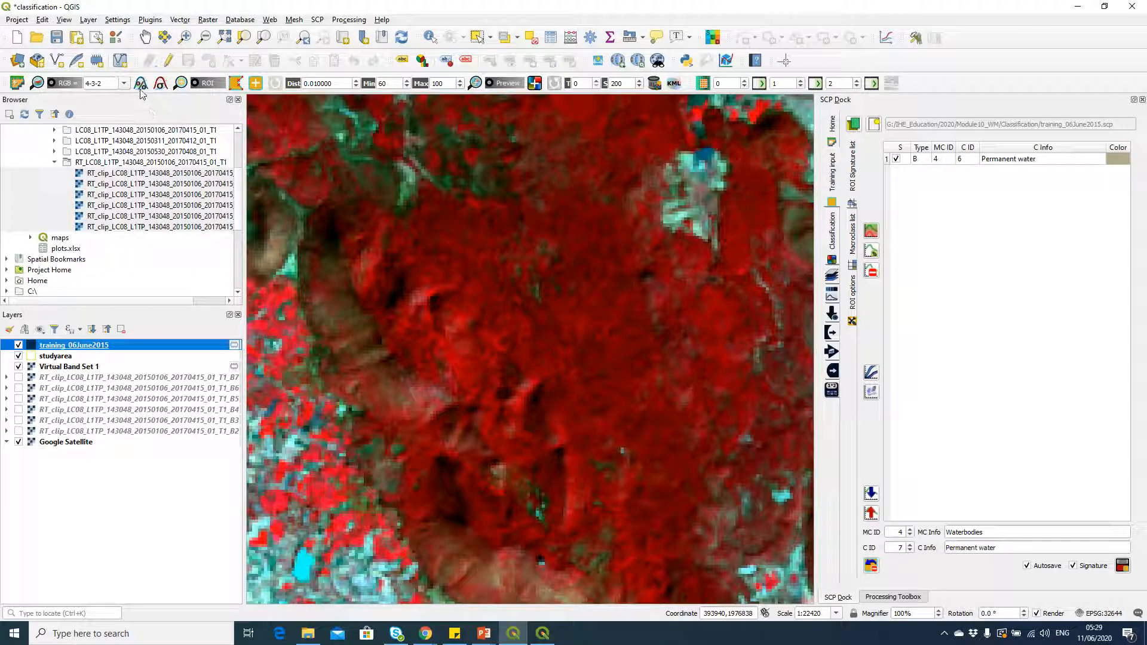
Step: View the forest in the 3-2-1 band combination, and restore the 4-3-2 composite
left_click(123, 83)
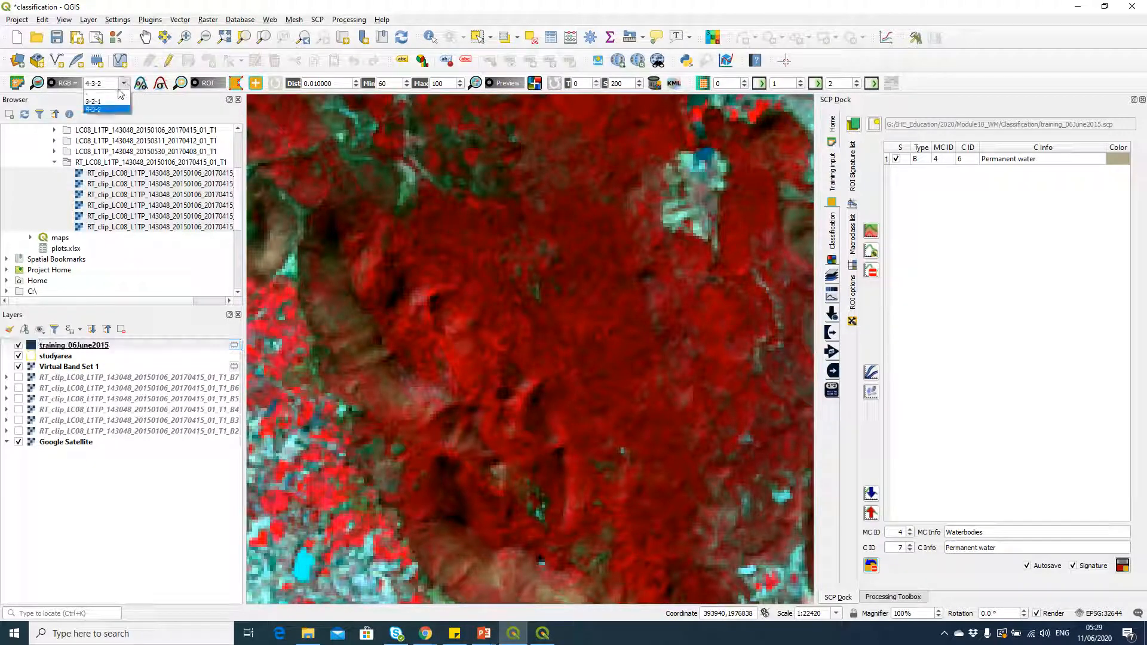
left_click(93, 102)
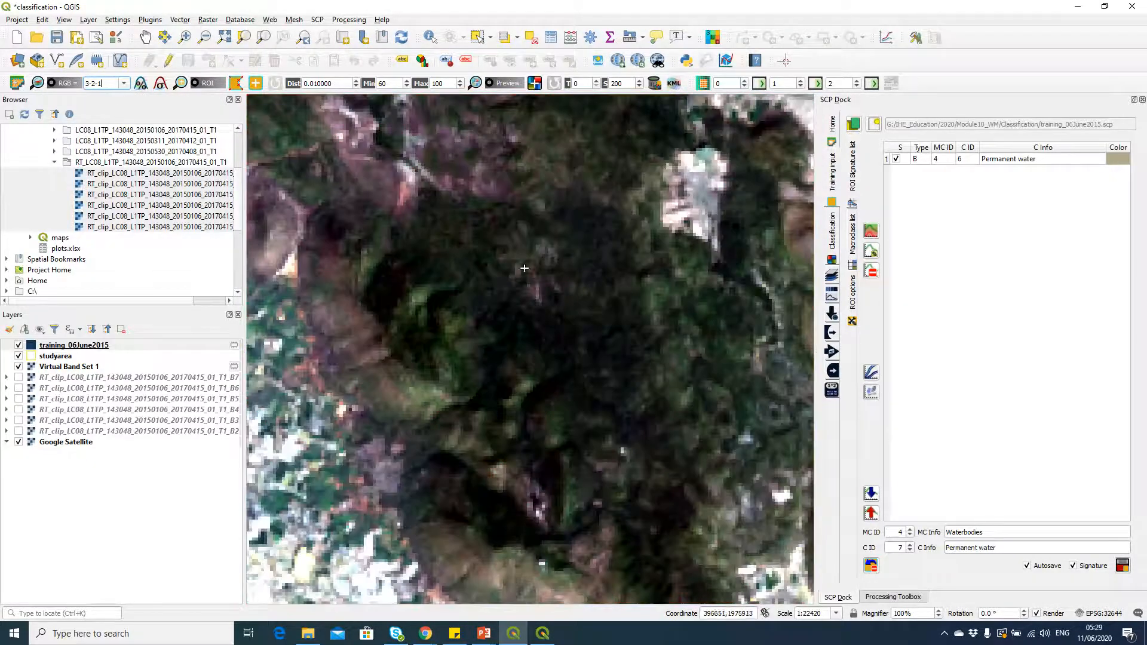
left_click(123, 83)
left_click(93, 111)
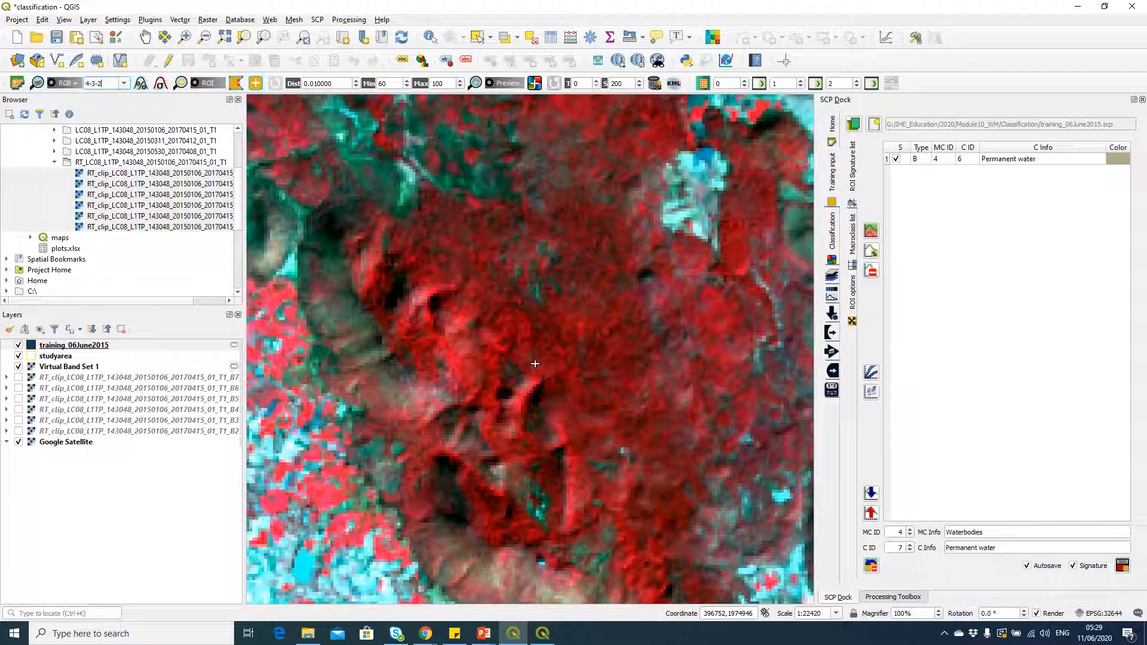
Step: Check the Forest macroclass and Dense forest class IDs on the PowerPoint class slide, and return to QGIS
key("alt+Tab")
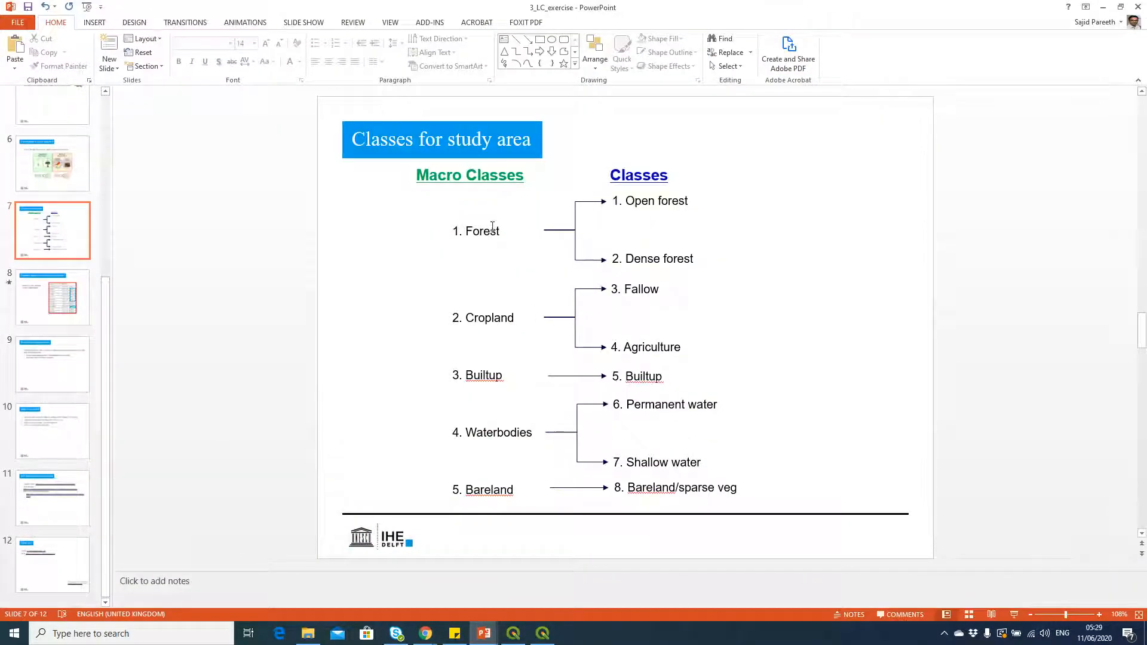
double_click(464, 231)
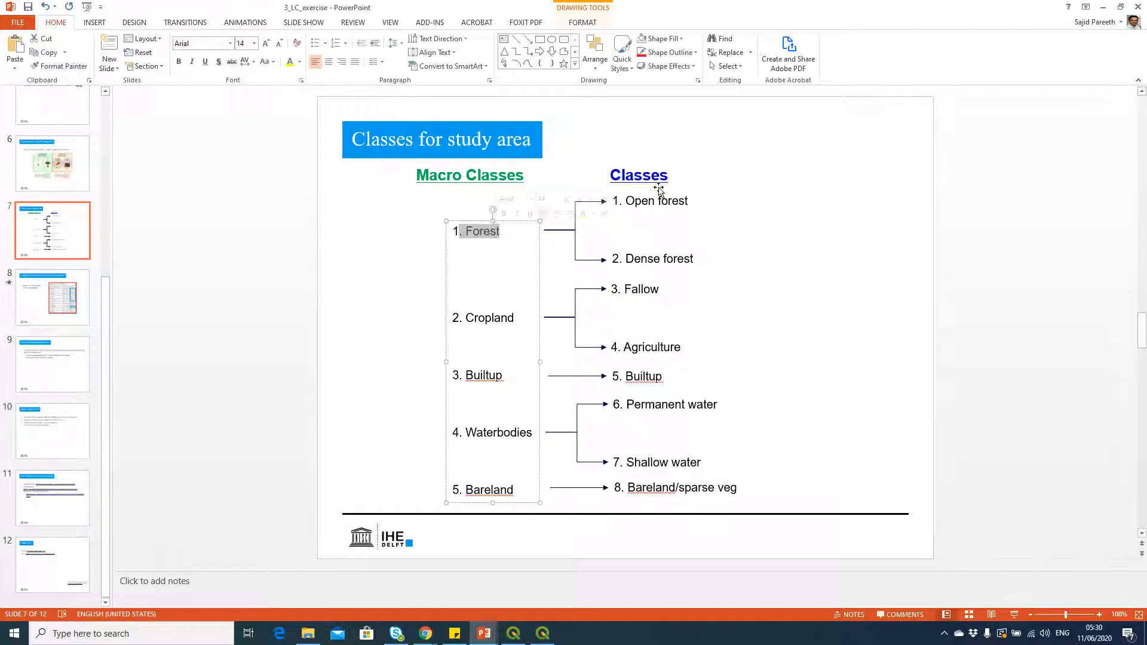
left_click_drag(627, 257, 679, 251)
key("alt+Tab")
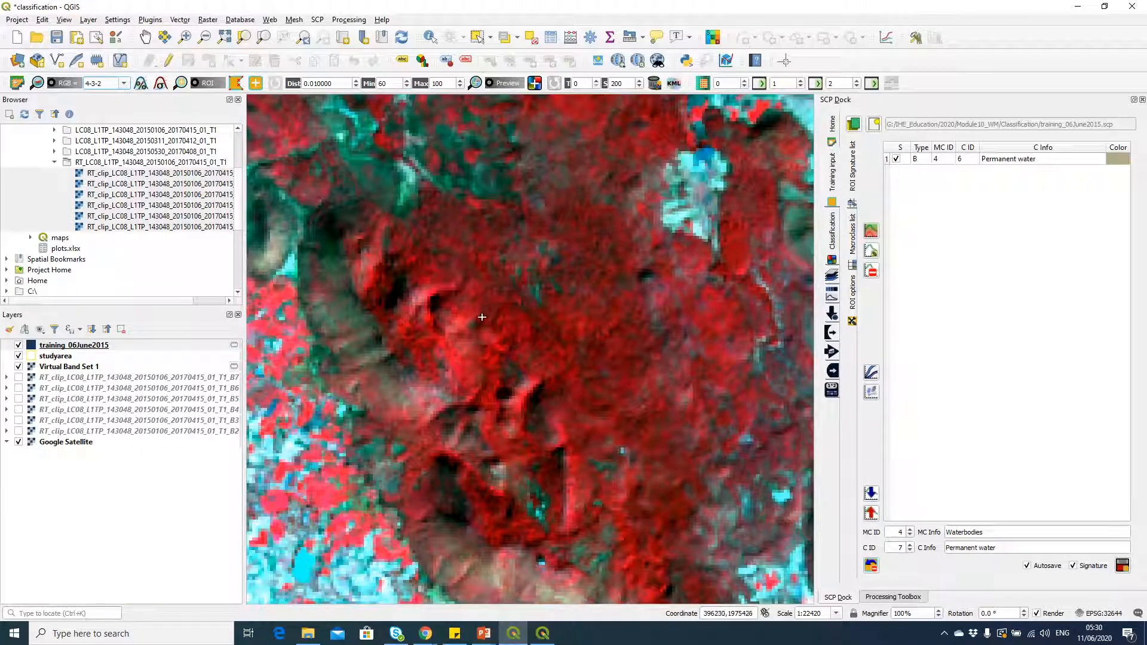
Step: Draw a small four-sided ROI polygon over the dense red forest area
scroll(482, 317, "up", 1)
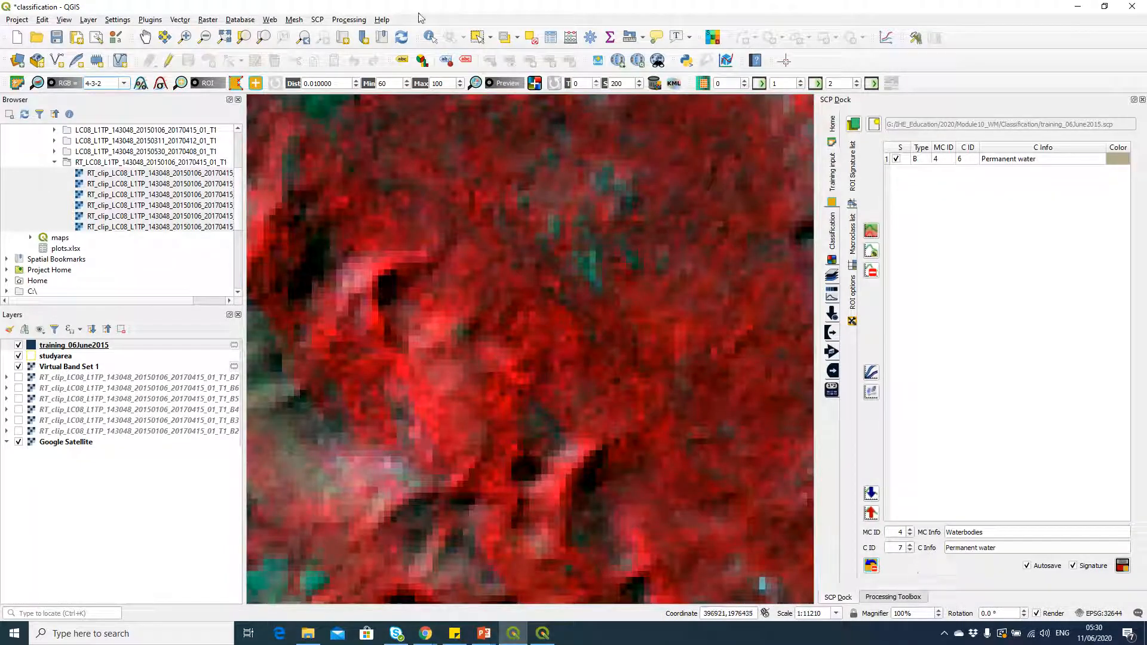
left_click(235, 83)
left_click(564, 361)
left_click(513, 359)
left_click(511, 318)
left_click(560, 314)
right_click(563, 360)
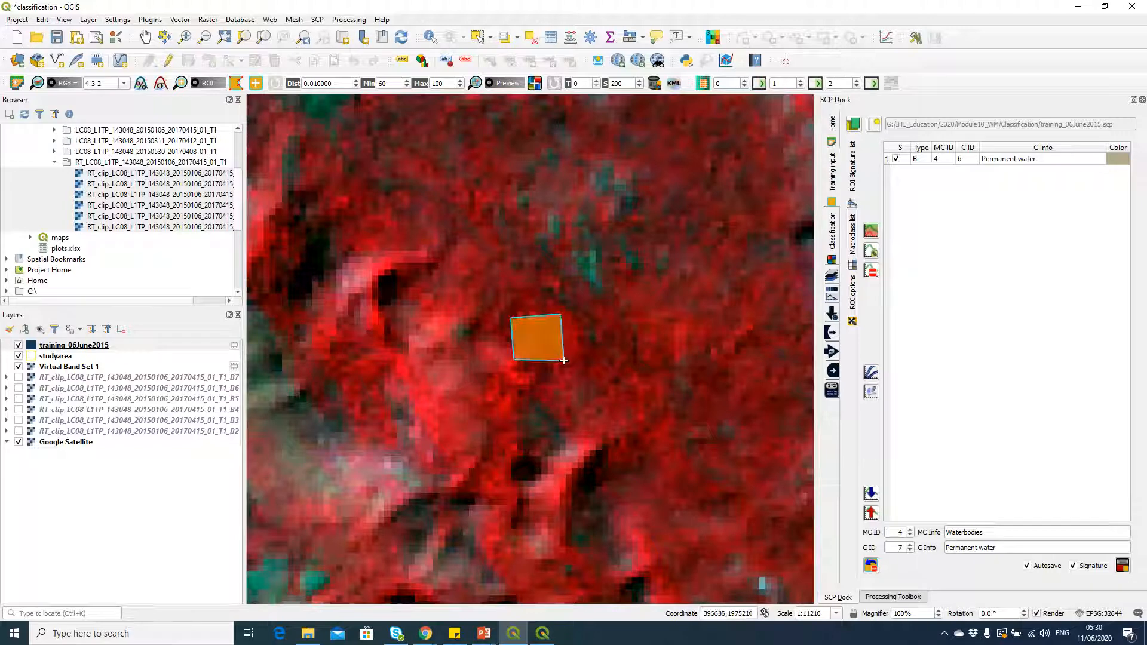
Step: Set the forest ROI's macroclass ID to 1, its class ID to 2 and its macroclass name to Forest
left_click(909, 529)
left_click(910, 536)
type("1")
double_click(905, 548)
double_click(1002, 532)
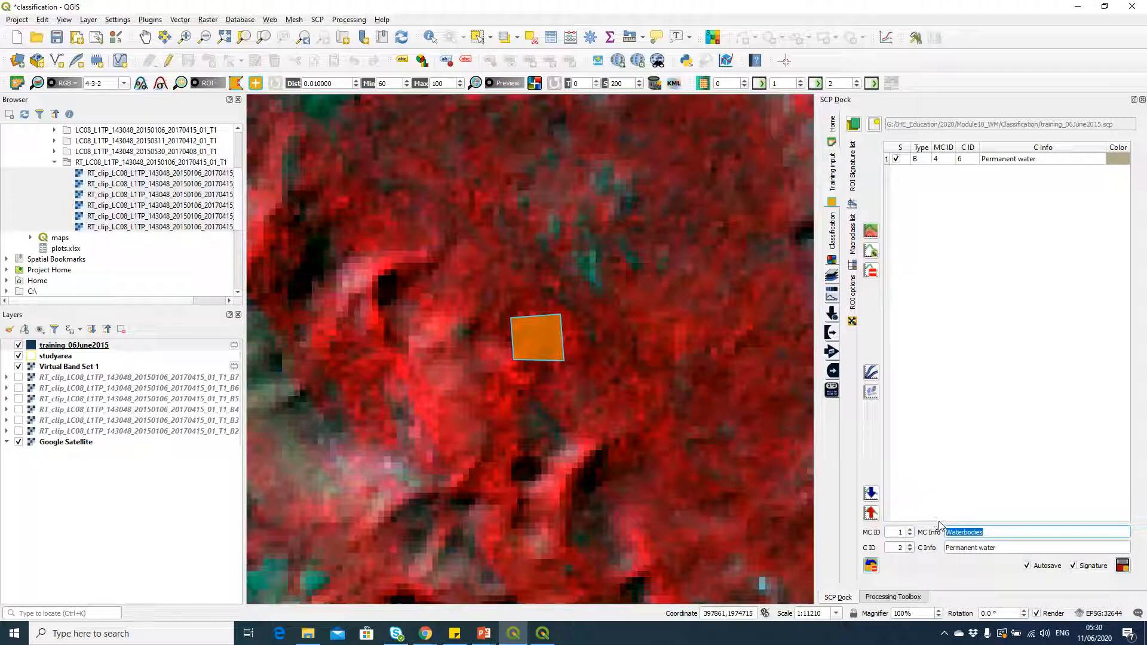
type("Forest")
key("Return")
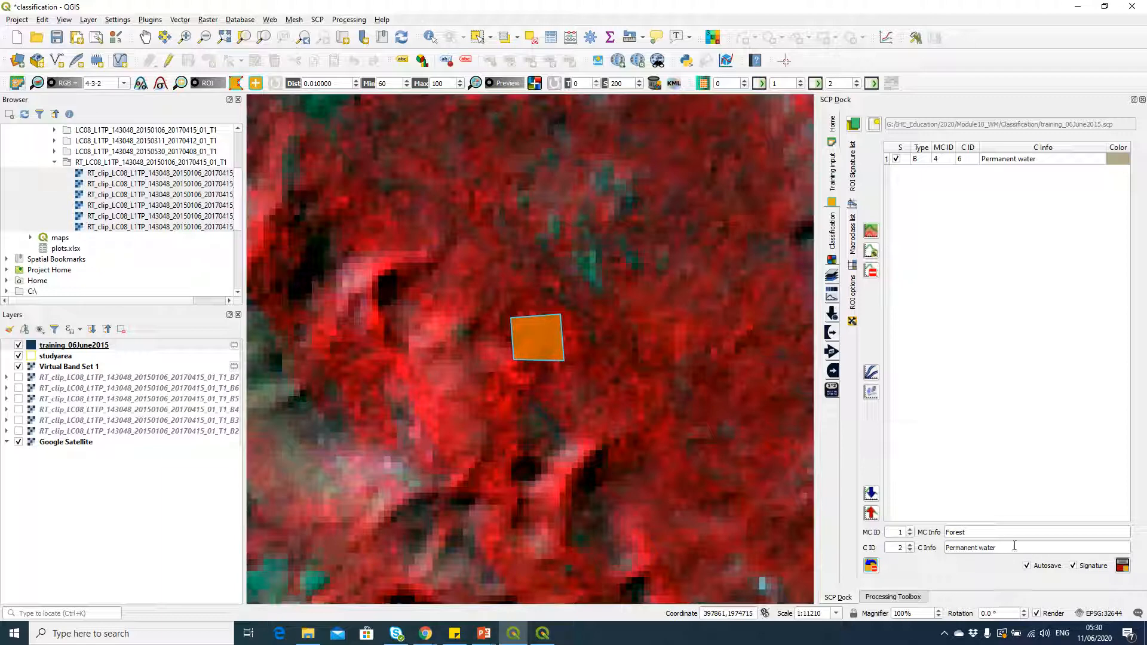
Step: Name the ROI's class Dense Forest and save the ROI with its signature to the training input
left_click_drag(997, 547, 937, 549)
type("Dense Forest")
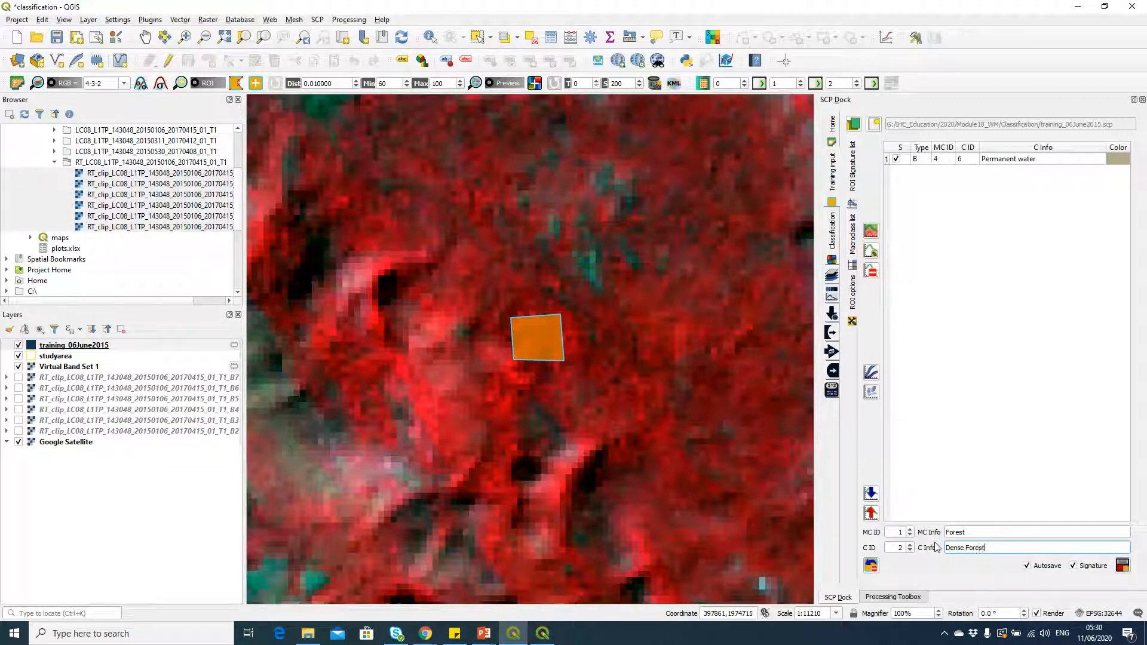
left_click(1123, 566)
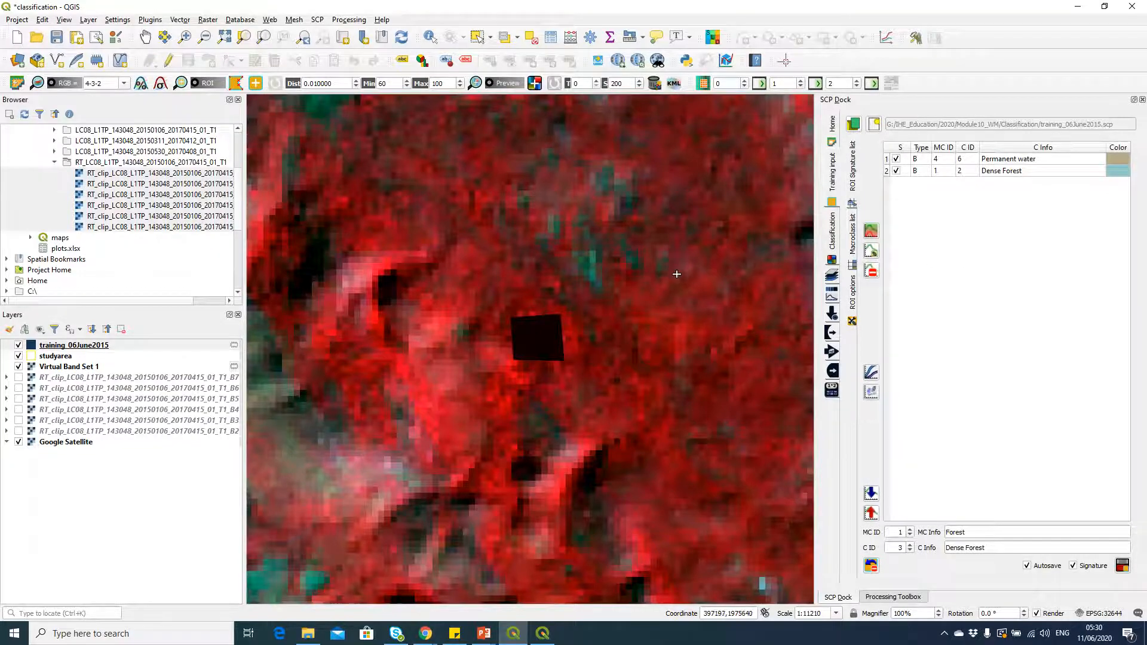
Step: Draw a second four-sided ROI in the bright red forest north of the first forest ROI and save it as Dense Forest with class ID 2
scroll(644, 300, "down", 1)
scroll(644, 301, "down", 1)
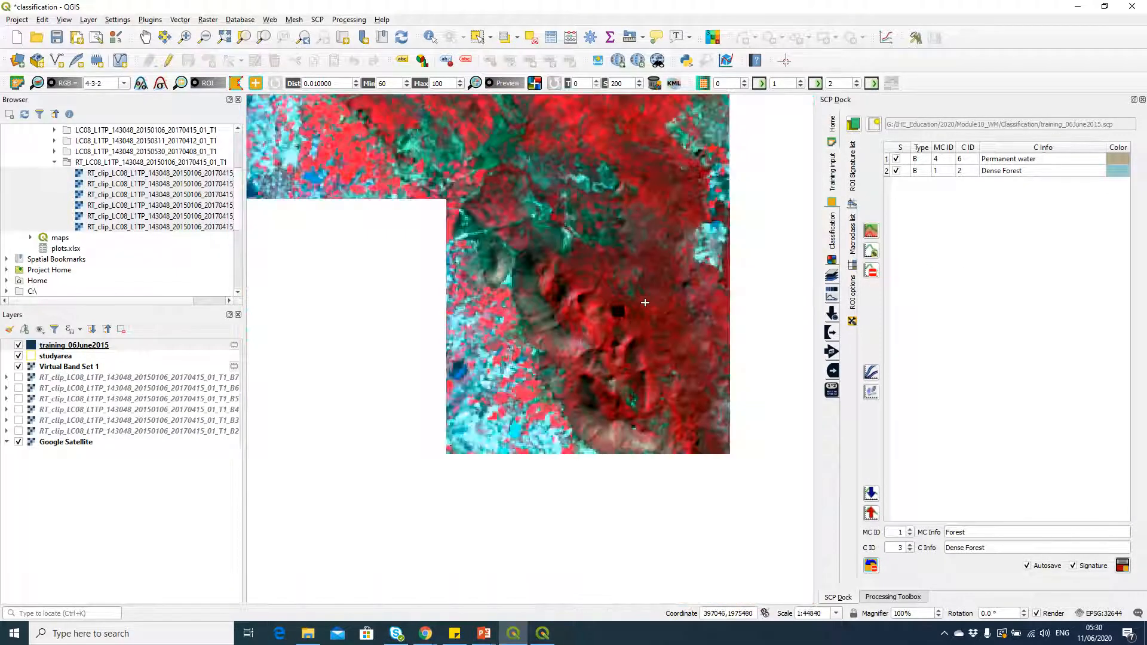
scroll(645, 306, "down", 1)
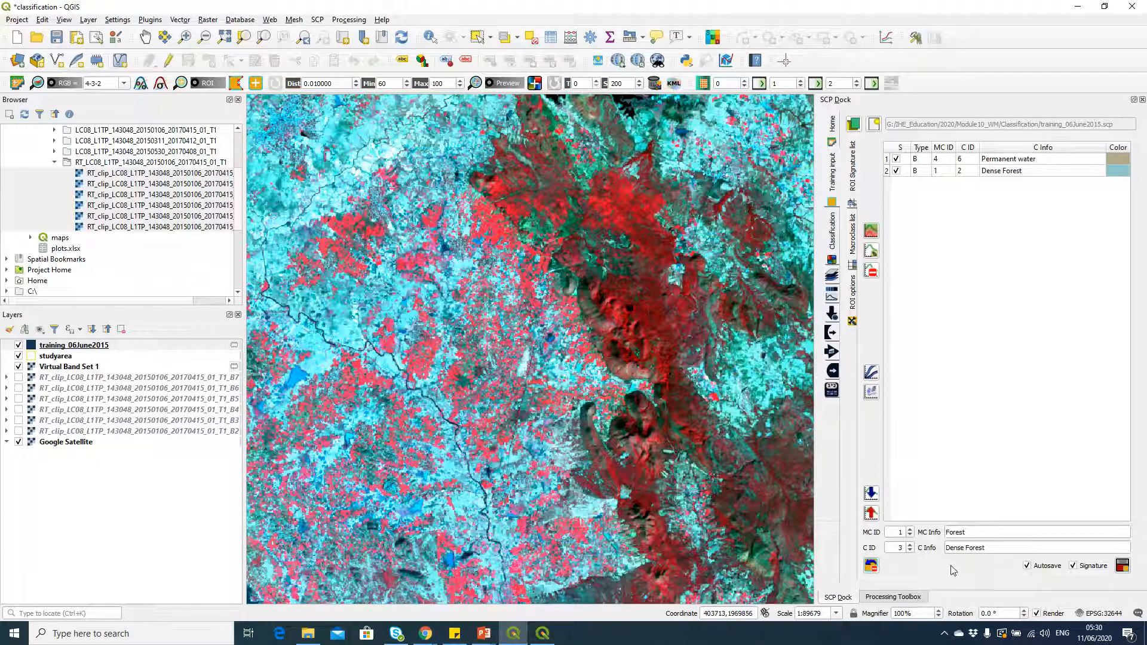
double_click(901, 548)
scroll(619, 187, "up", 2)
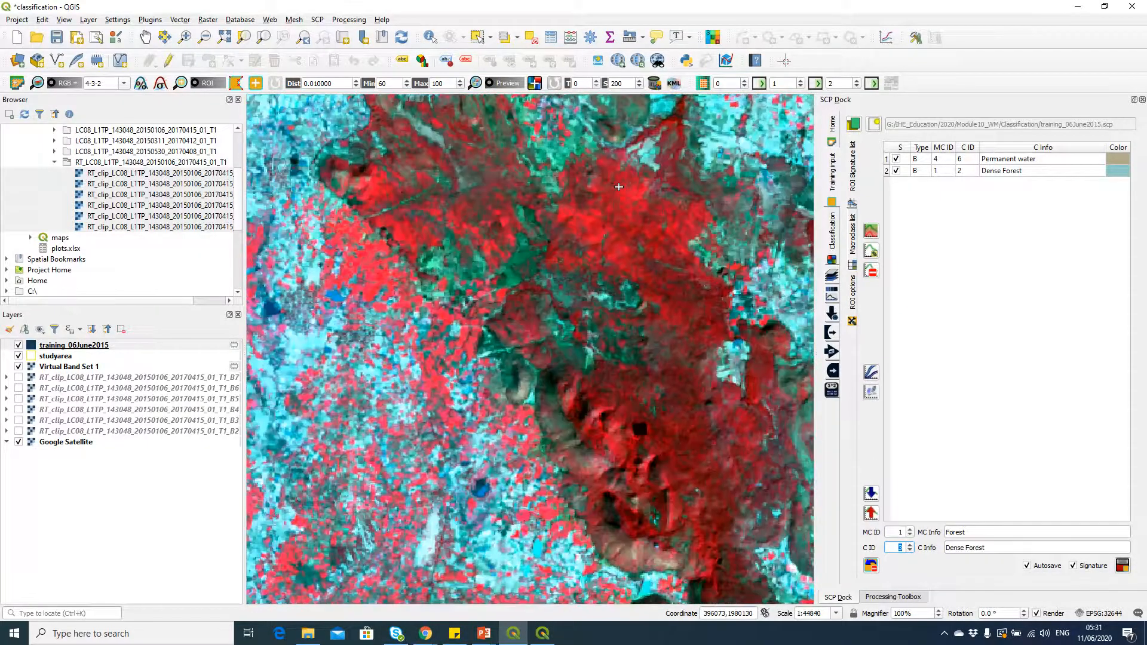
scroll(637, 209, "up", 1)
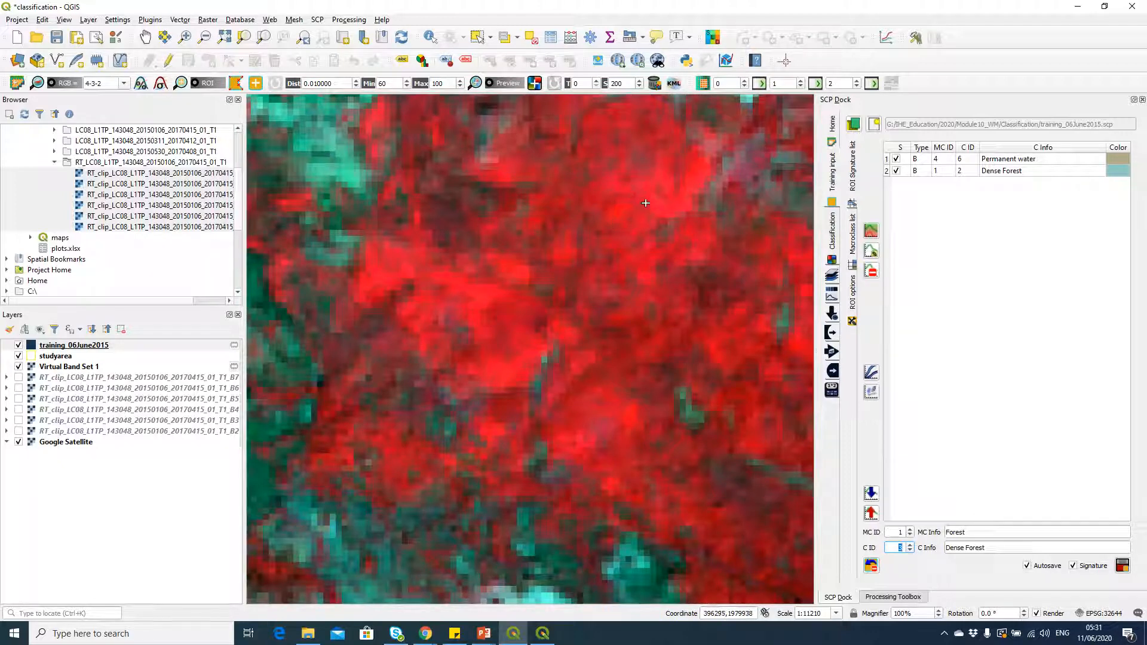
left_click(237, 83)
left_click(641, 227)
left_click(603, 229)
left_click(601, 190)
right_click(636, 193)
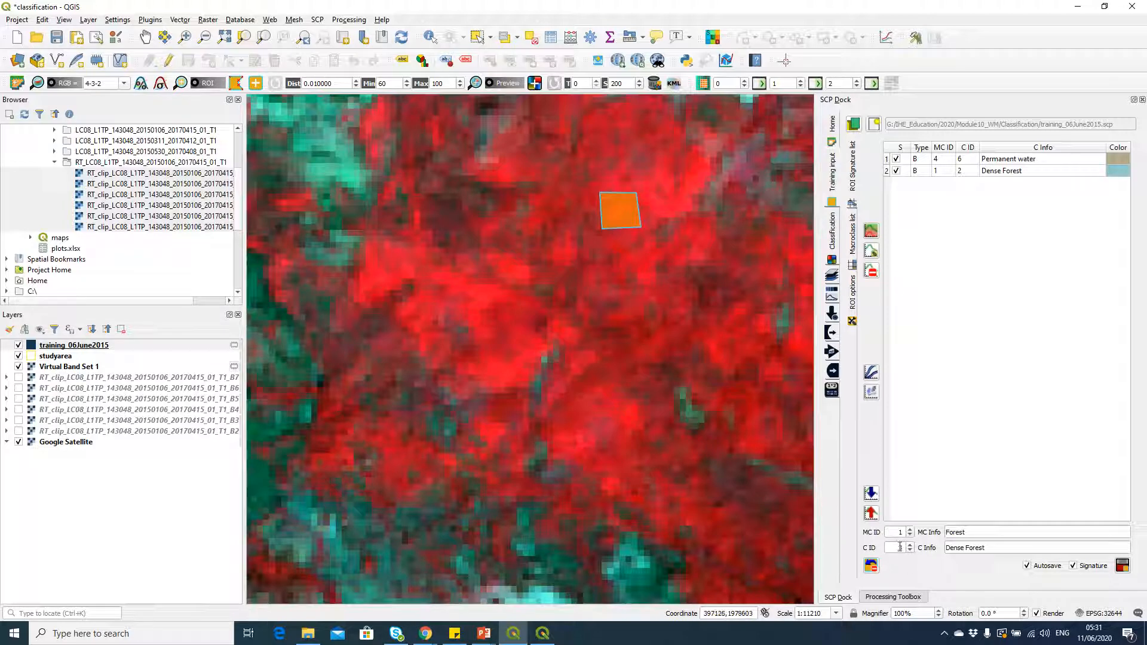
left_click(909, 547)
left_click(1123, 567)
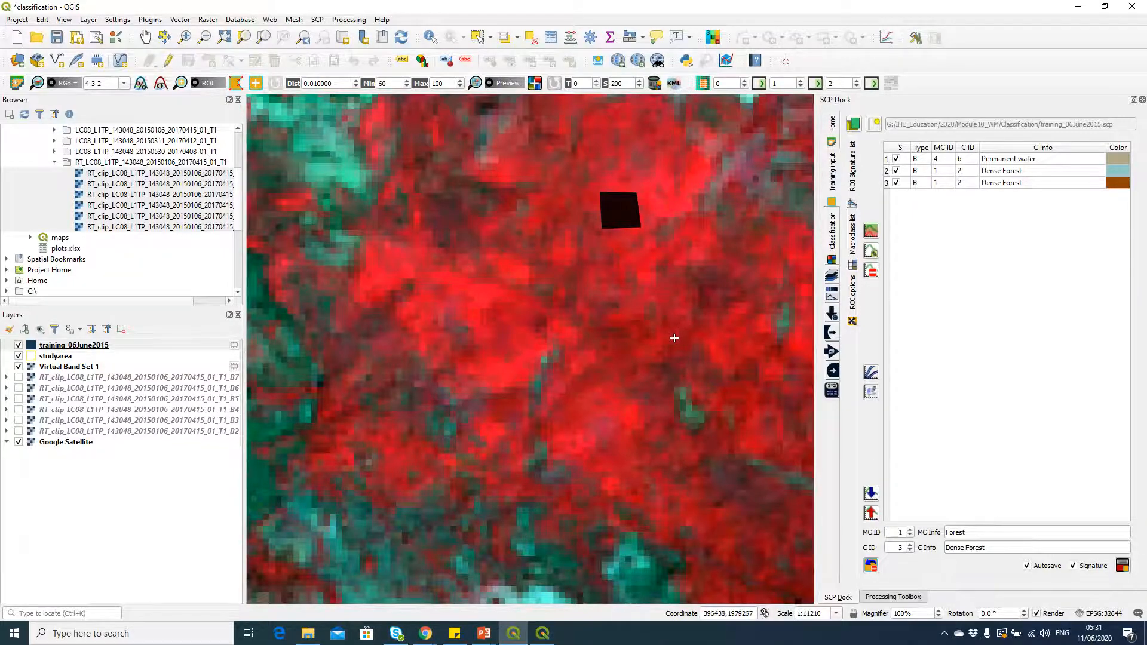
Step: Draw a four-sided ROI polygon inside the bright blue lake west of the large dark reservoir
scroll(666, 346, "down", 3)
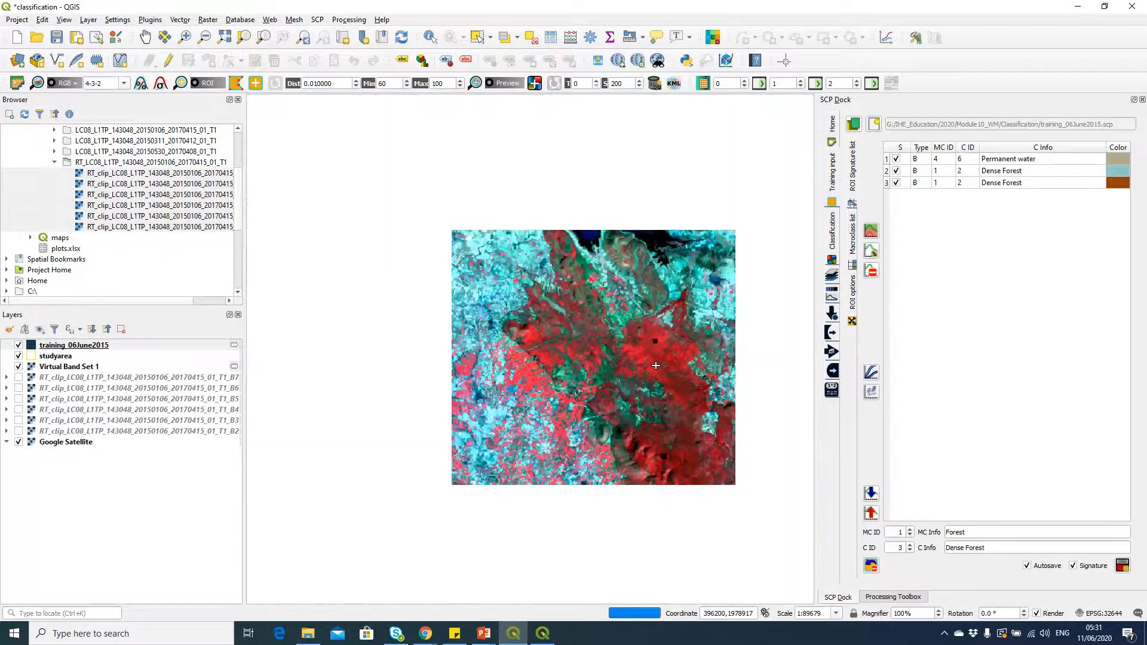
left_click_drag(342, 261, 543, 345)
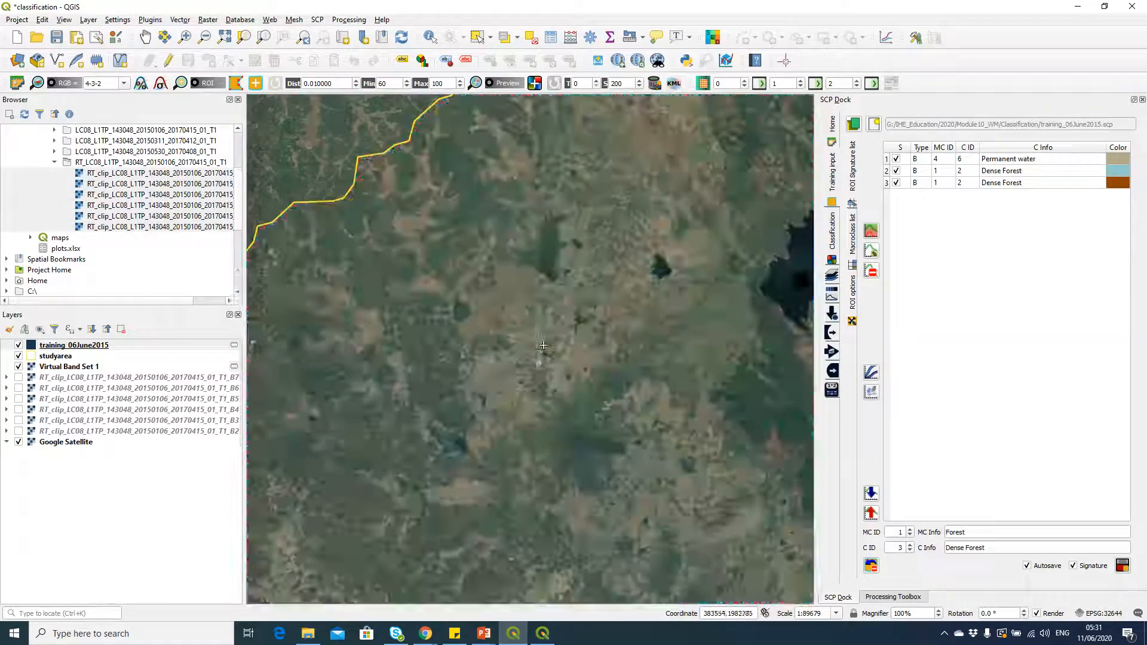
scroll(539, 259, "up", 3)
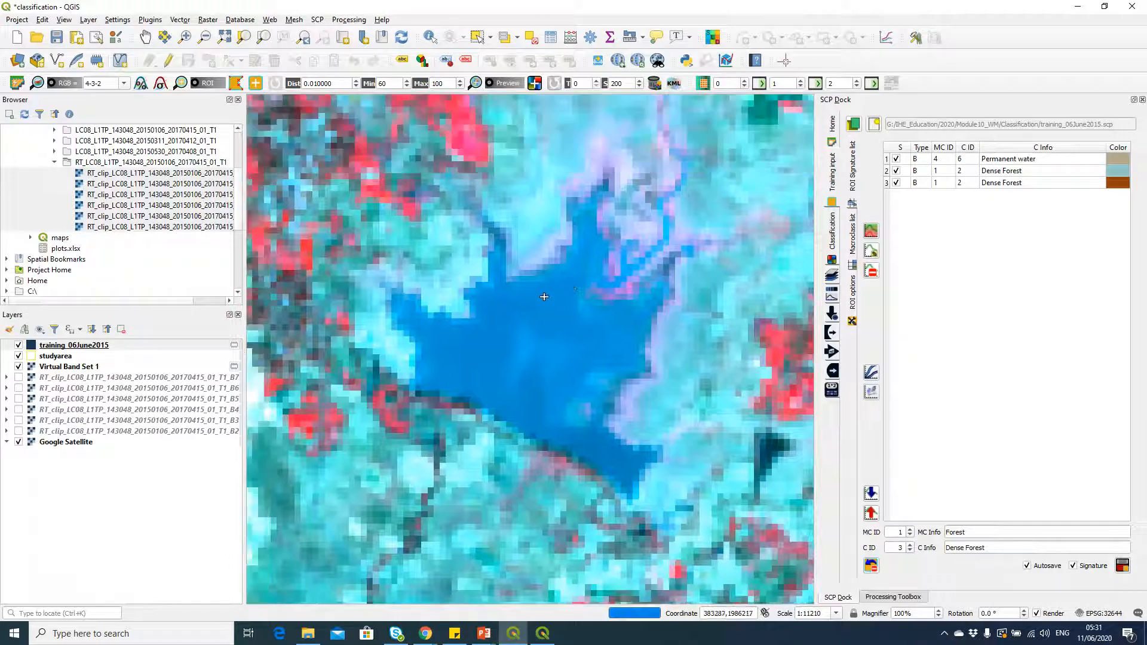
left_click(237, 84)
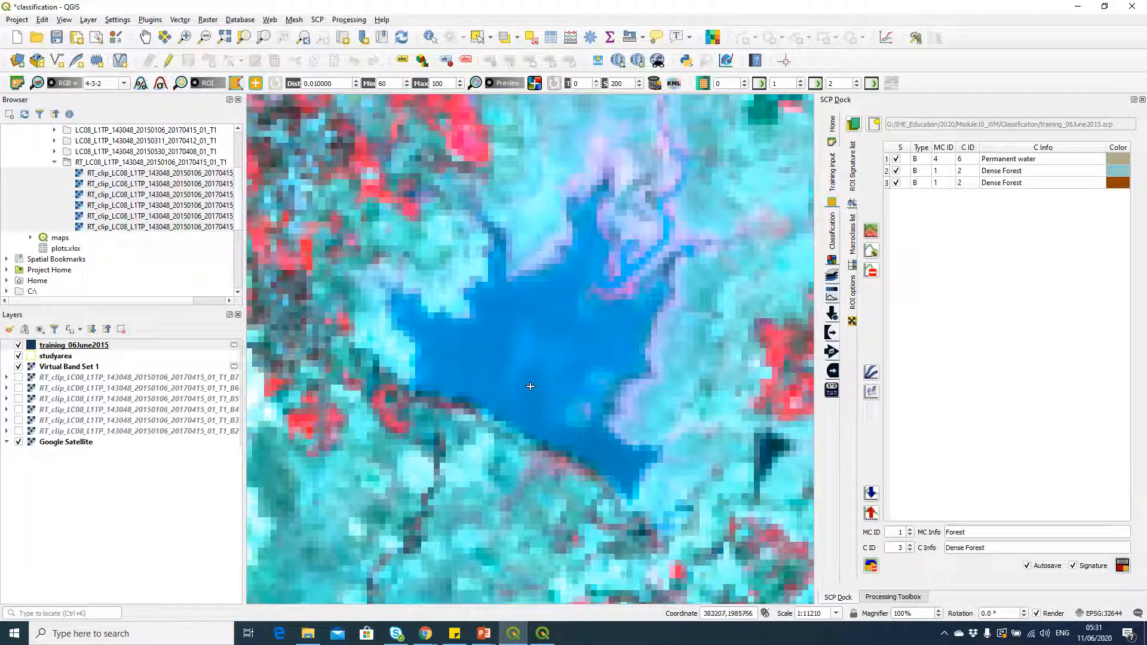
left_click(493, 348)
left_click(539, 324)
right_click(516, 385)
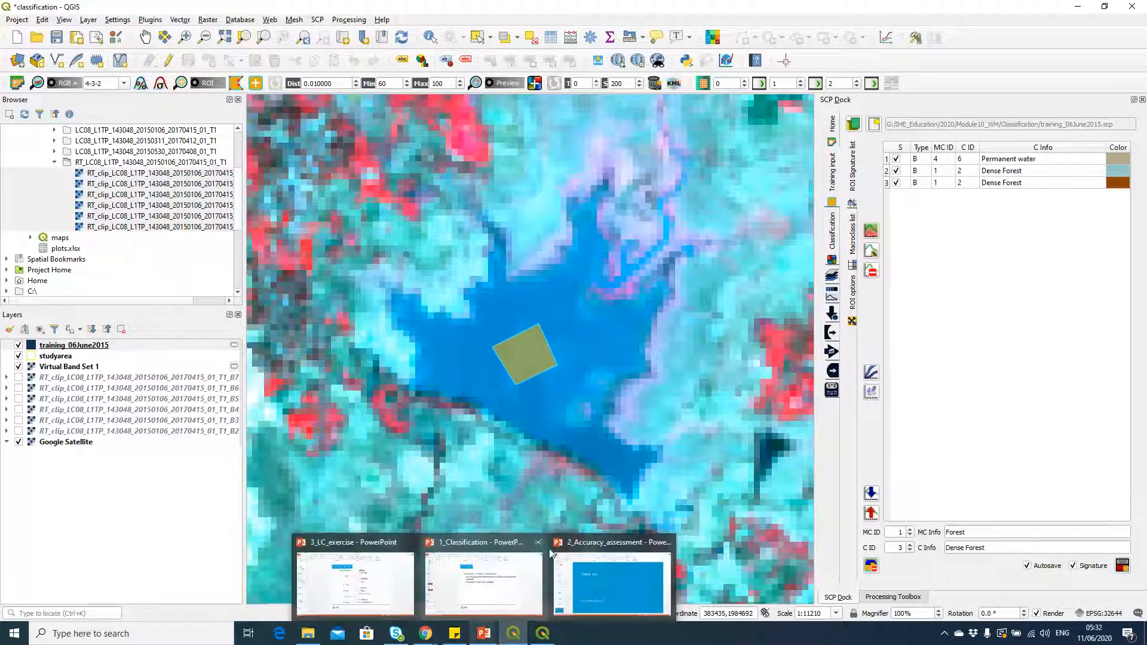
Step: Check the Waterbodies macroclass and Shallow water class IDs on the PowerPoint class slide, and return to QGIS
key("alt+Tab")
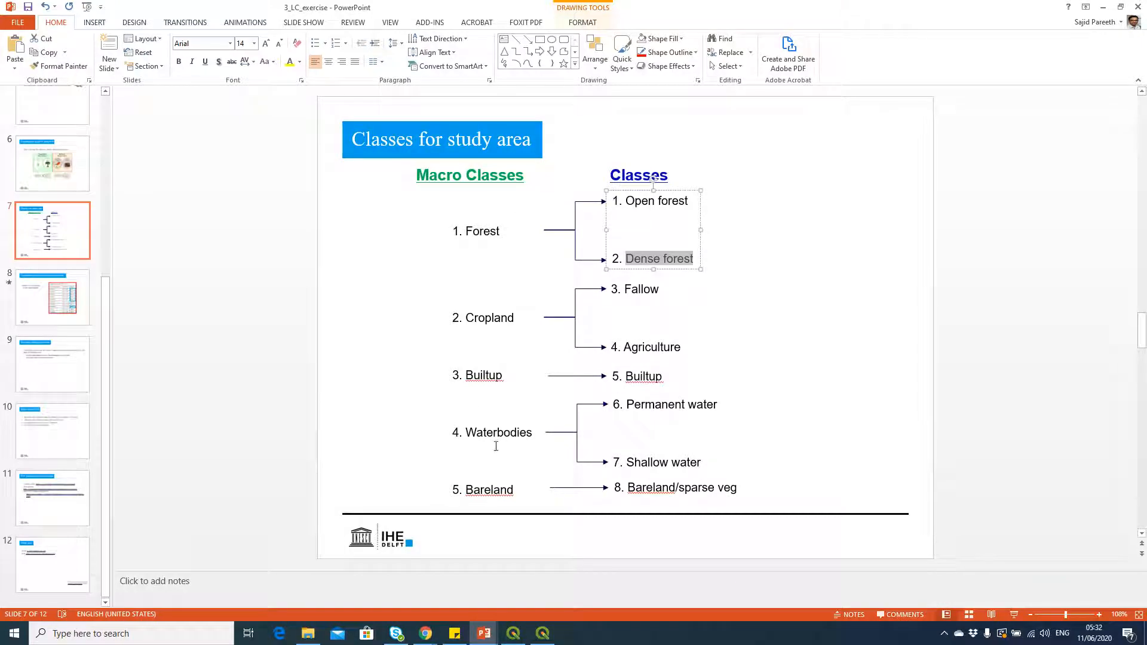
left_click(462, 436)
key("alt+Tab")
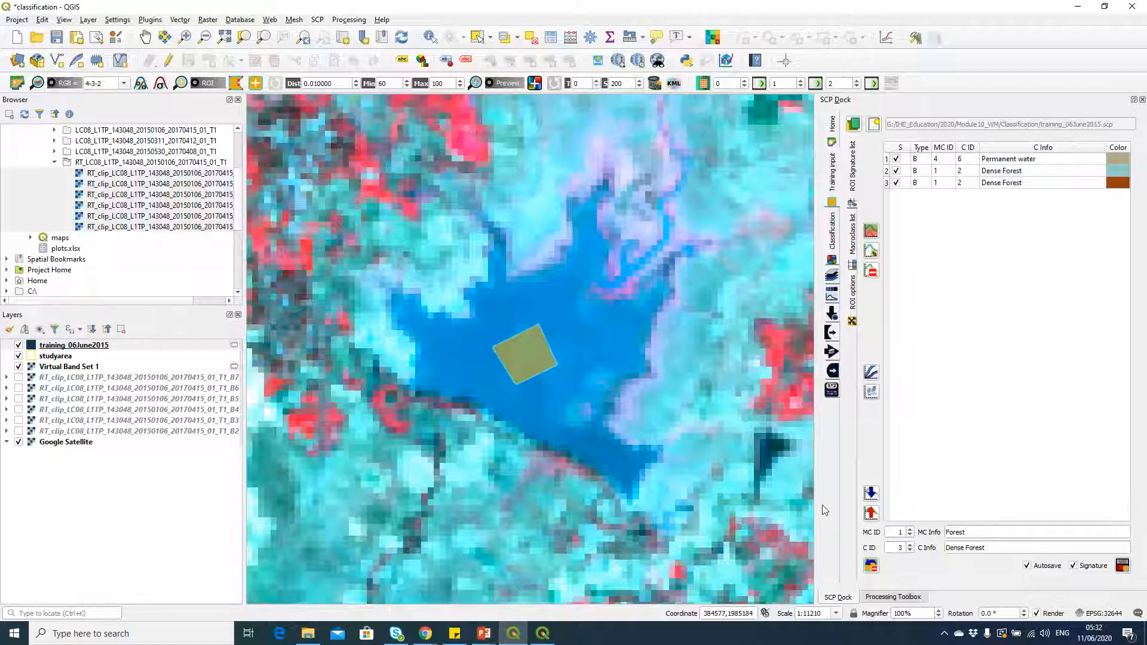
Step: Set the lake ROI's macroclass ID to 4 and class ID to 7, name the class Shallow water, and save the ROI with its signature
left_click_drag(895, 531, 913, 557)
type("4")
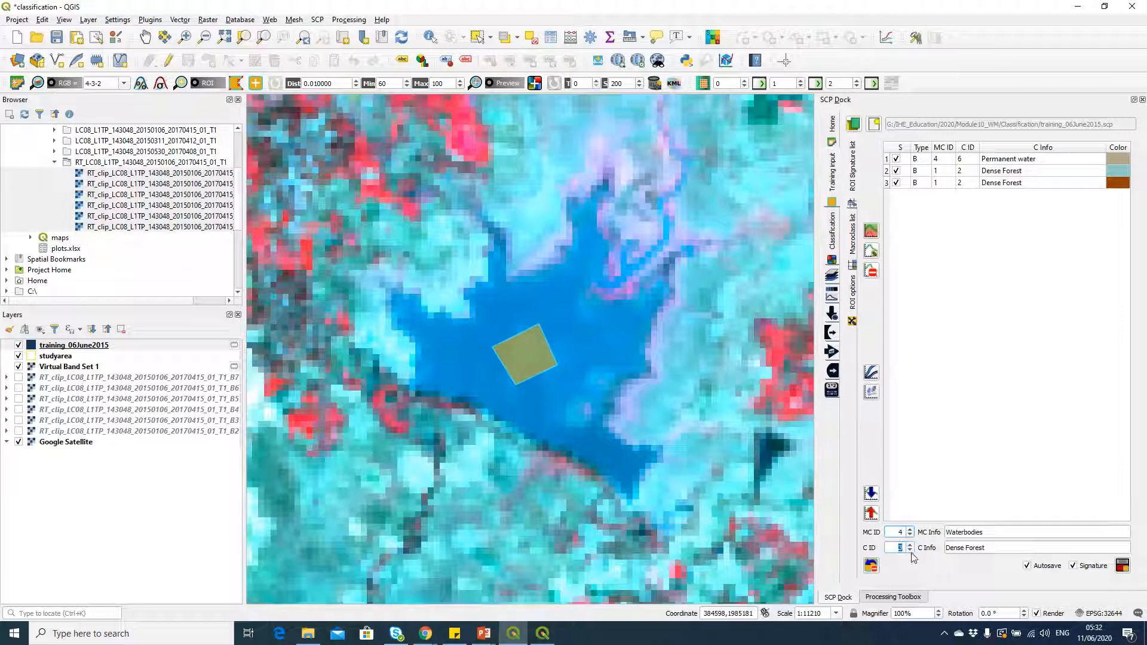
type("7")
left_click_drag(999, 547, 928, 550)
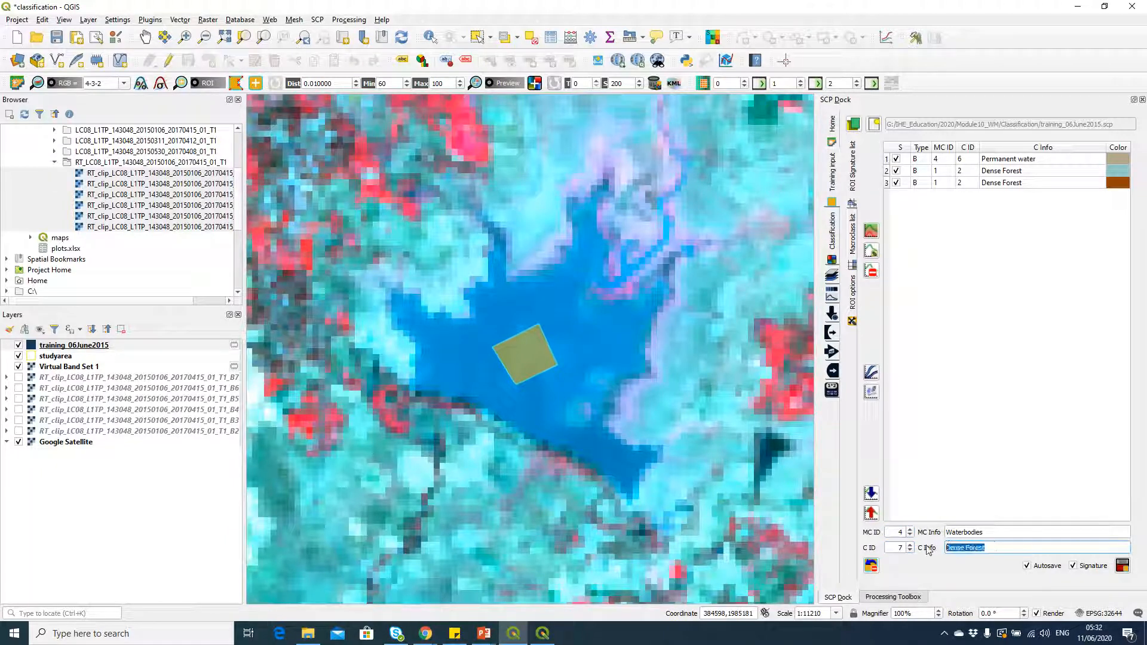
type("Shallow water")
left_click(1123, 566)
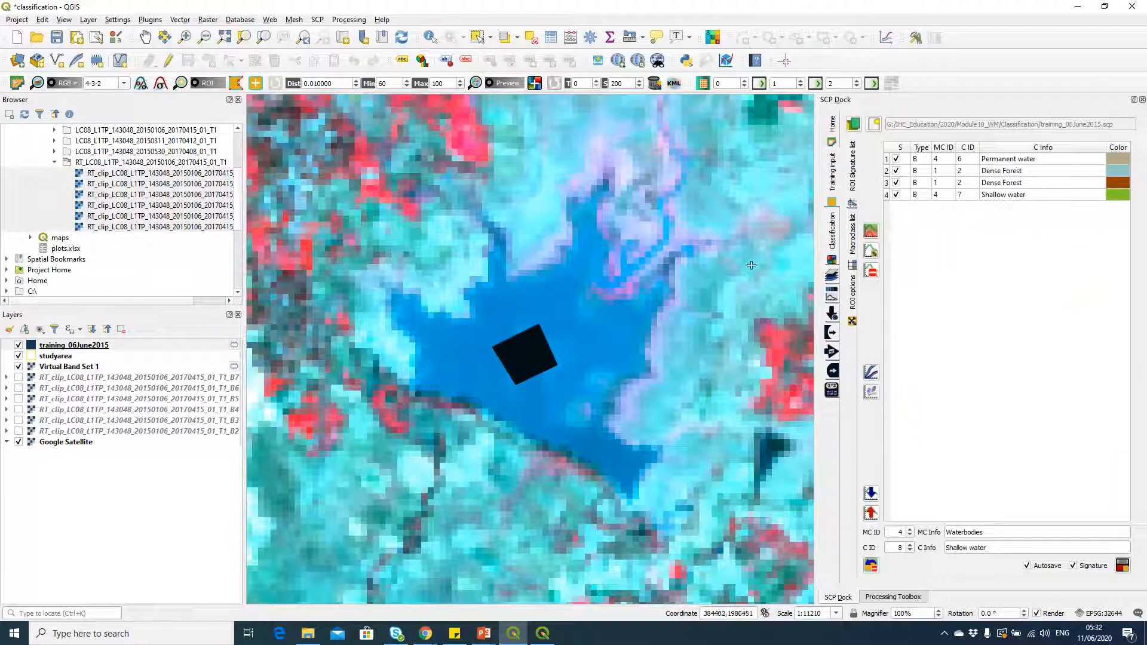
Step: Locate bright red cropland northwest of the shallow lake, check the Cropland and Agriculture IDs on the PowerPoint class slide, and return to QGIS
scroll(611, 370, "down", 1)
scroll(623, 377, "down", 2)
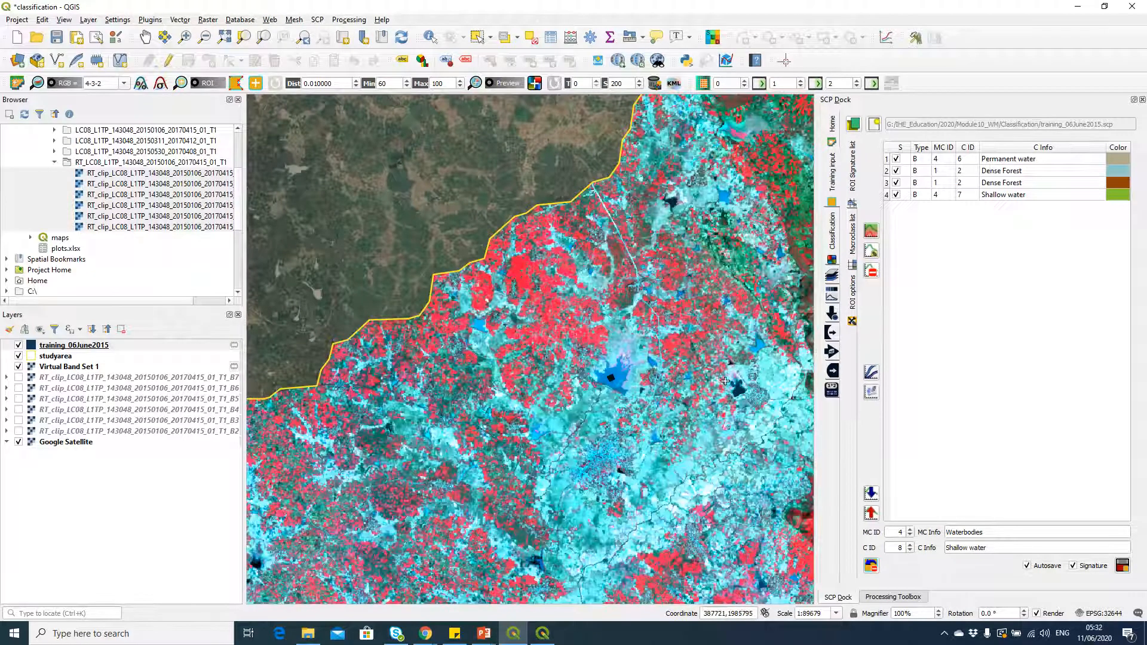
left_click_drag(726, 380, 606, 395)
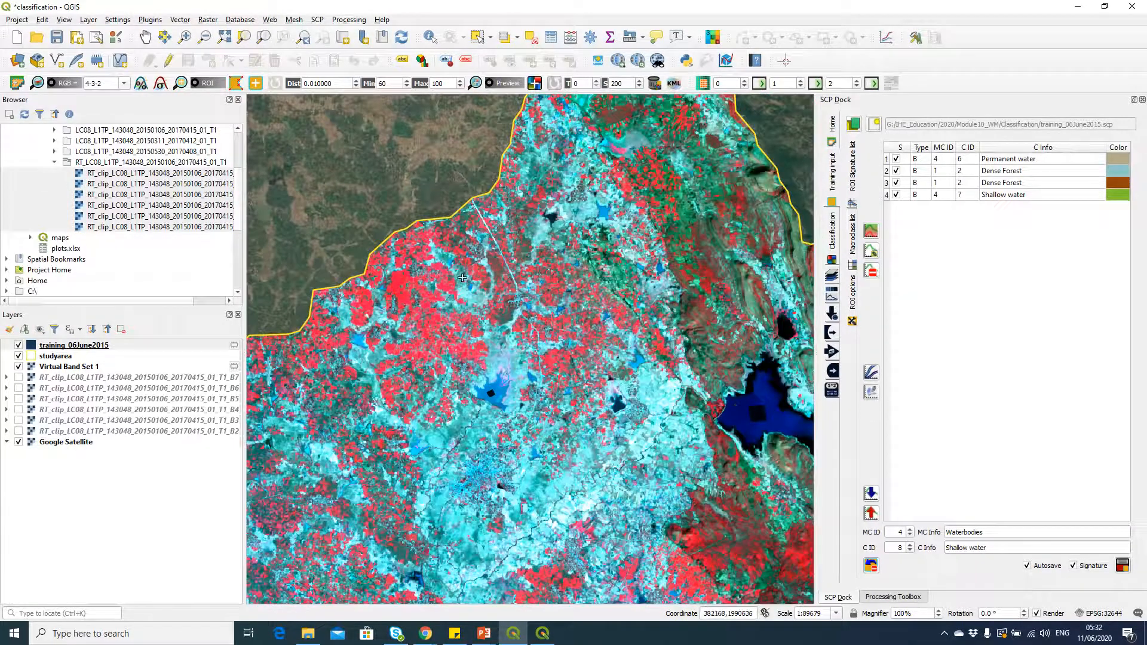
scroll(431, 349, "up", 2)
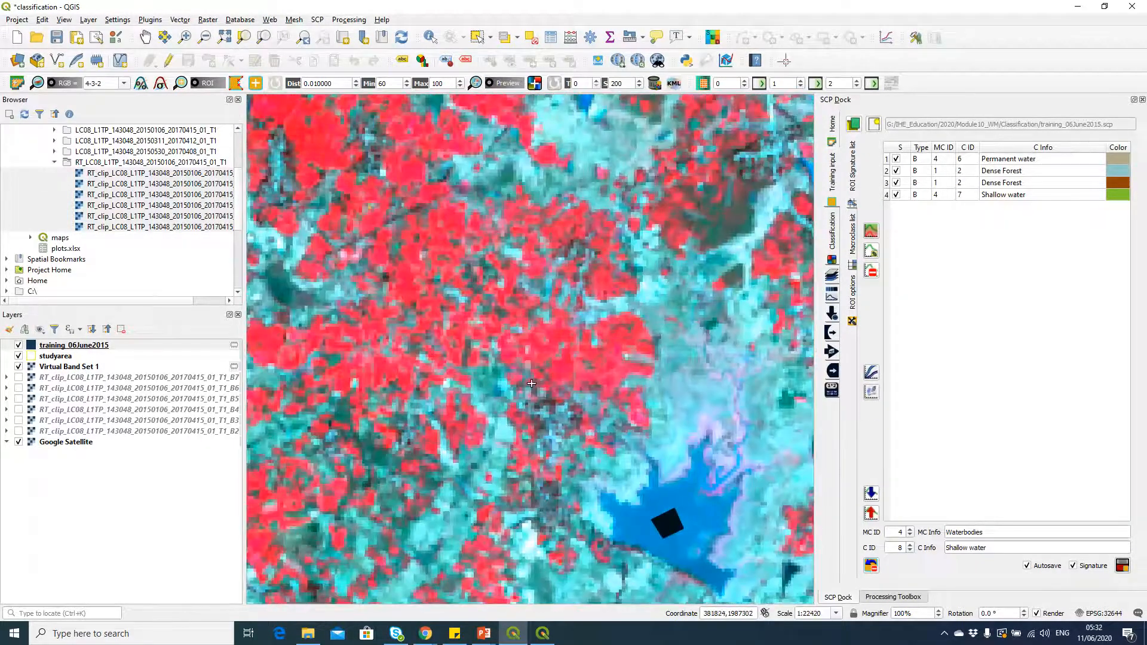
scroll(368, 184, "up", 1)
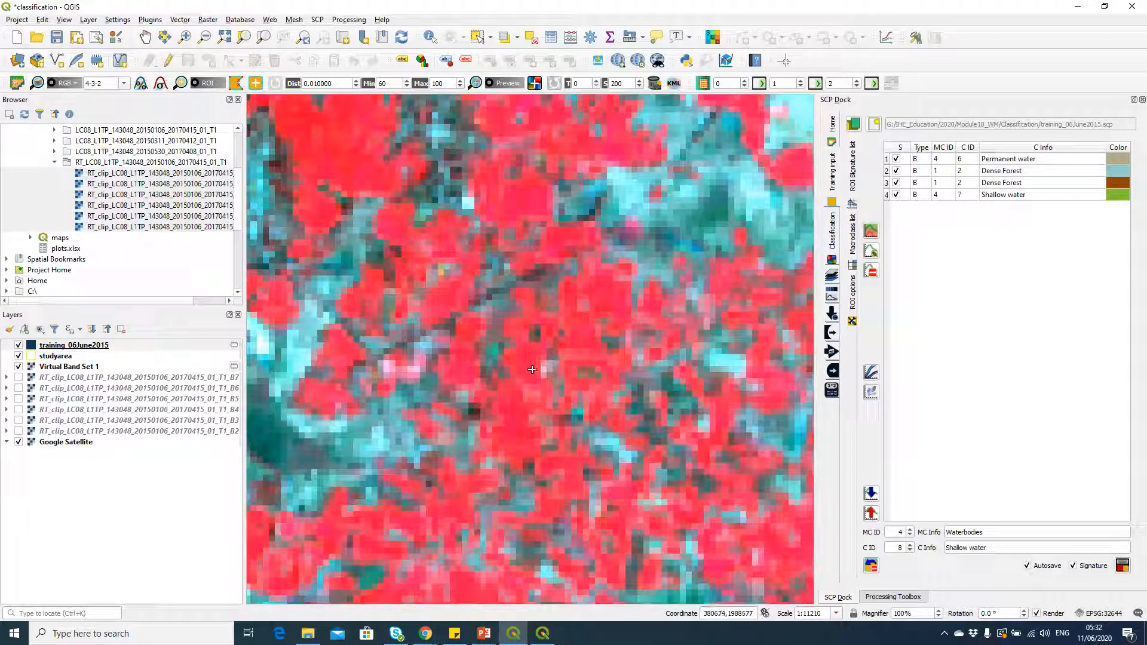
scroll(454, 215, "down", 2)
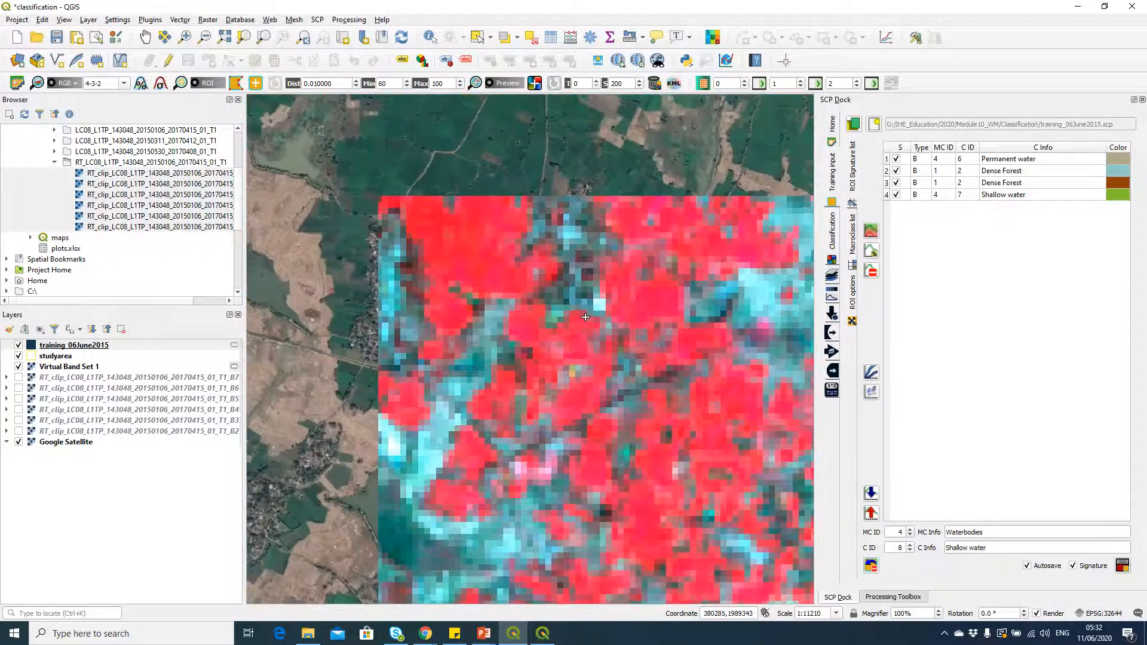
scroll(534, 267, "up", 2)
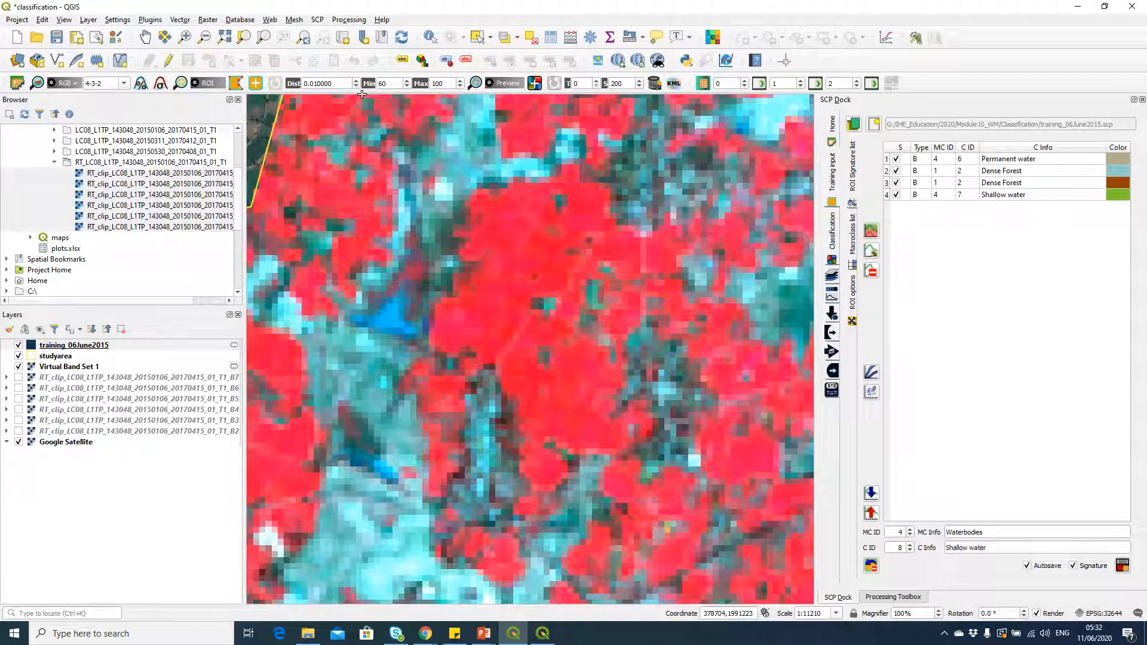
key("alt+Tab")
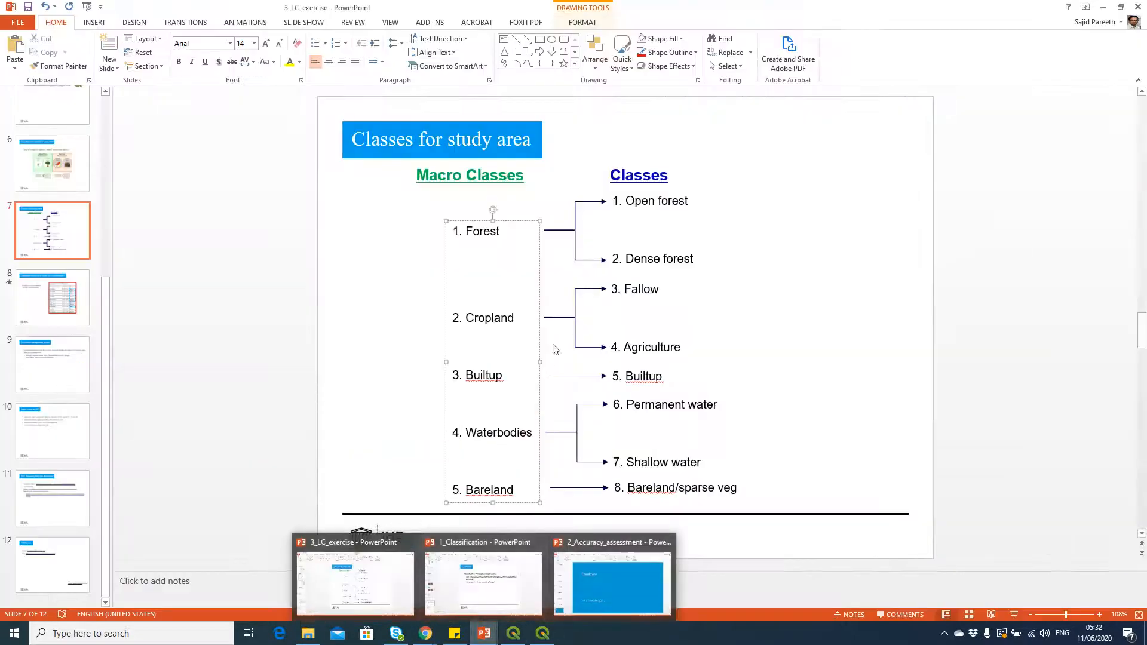
left_click(658, 340)
key("alt+Tab")
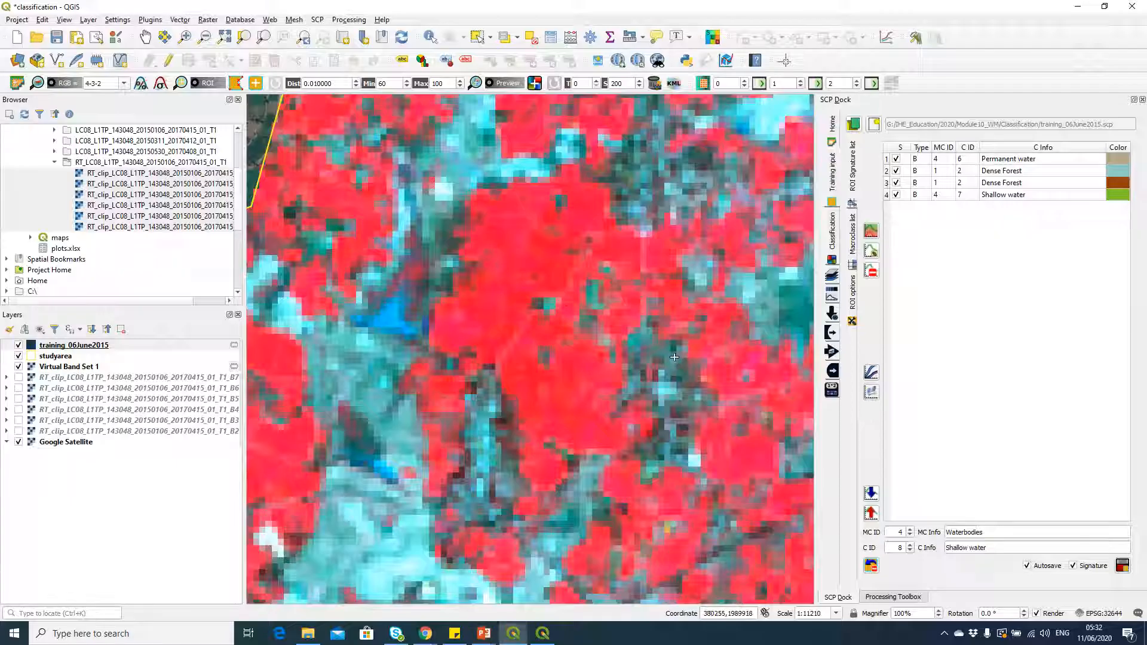
Step: Draw a small four-sided ROI polygon inside the large uniform bright red cropland patch
left_click(235, 84)
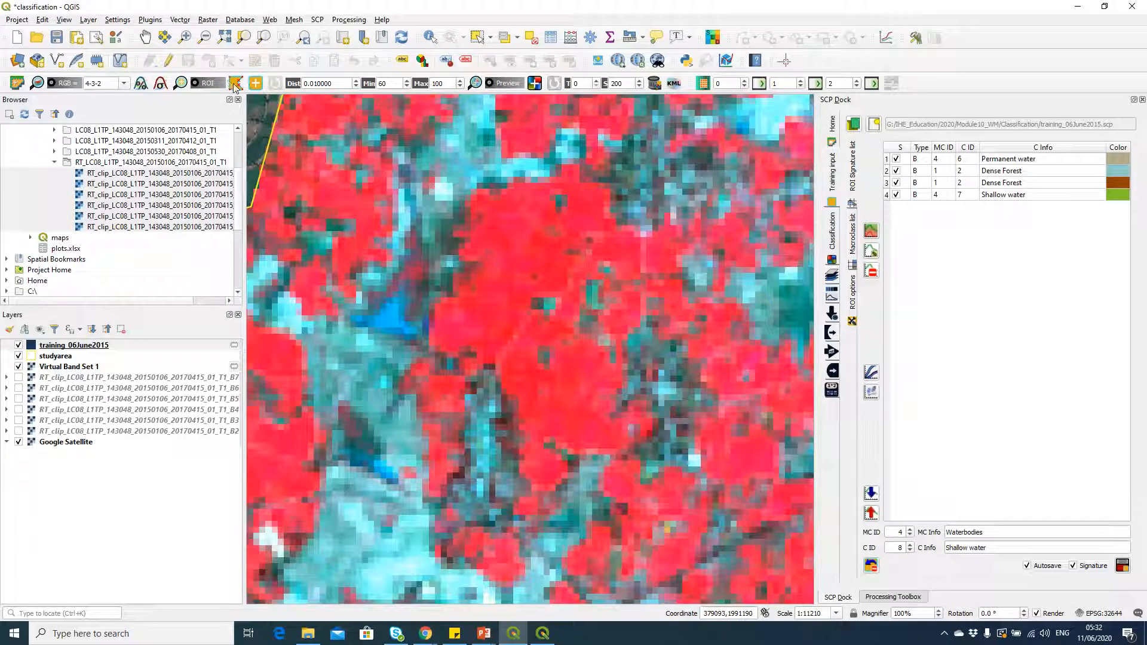
left_click(536, 265)
left_click(509, 267)
left_click(504, 237)
left_click(529, 239)
right_click(537, 266)
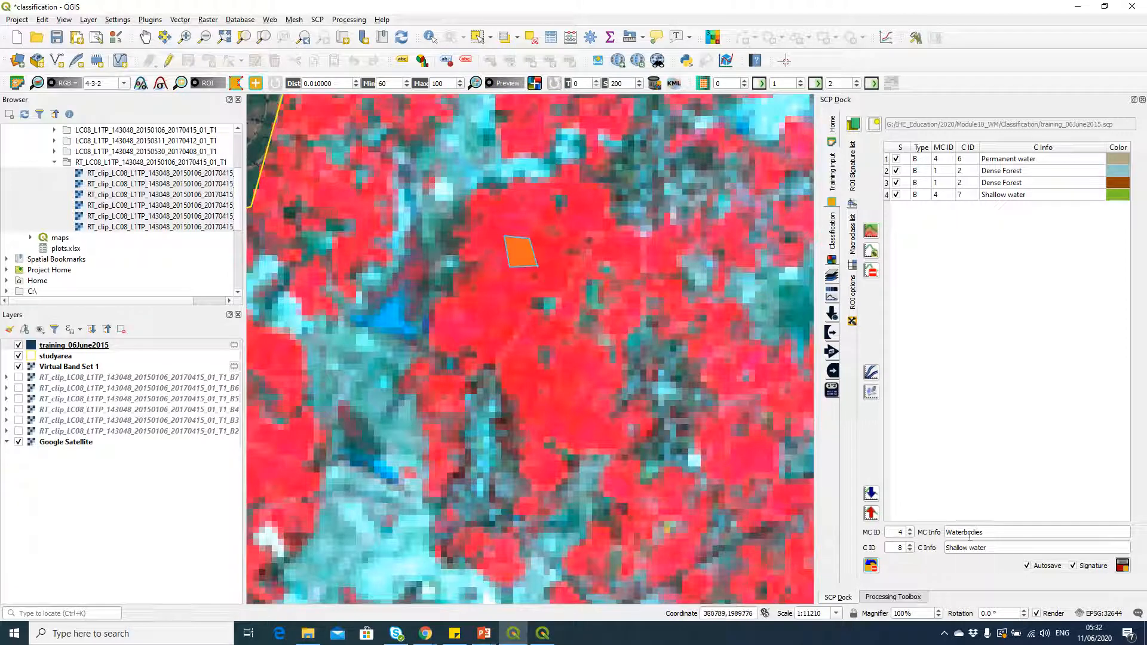
Step: Set the cropland ROI's macroclass ID to 2, its class ID to 4 and its macroclass name to Cropland
double_click(896, 548)
type("2")
type("4")
left_click_drag(982, 532, 934, 532)
type("Cro")
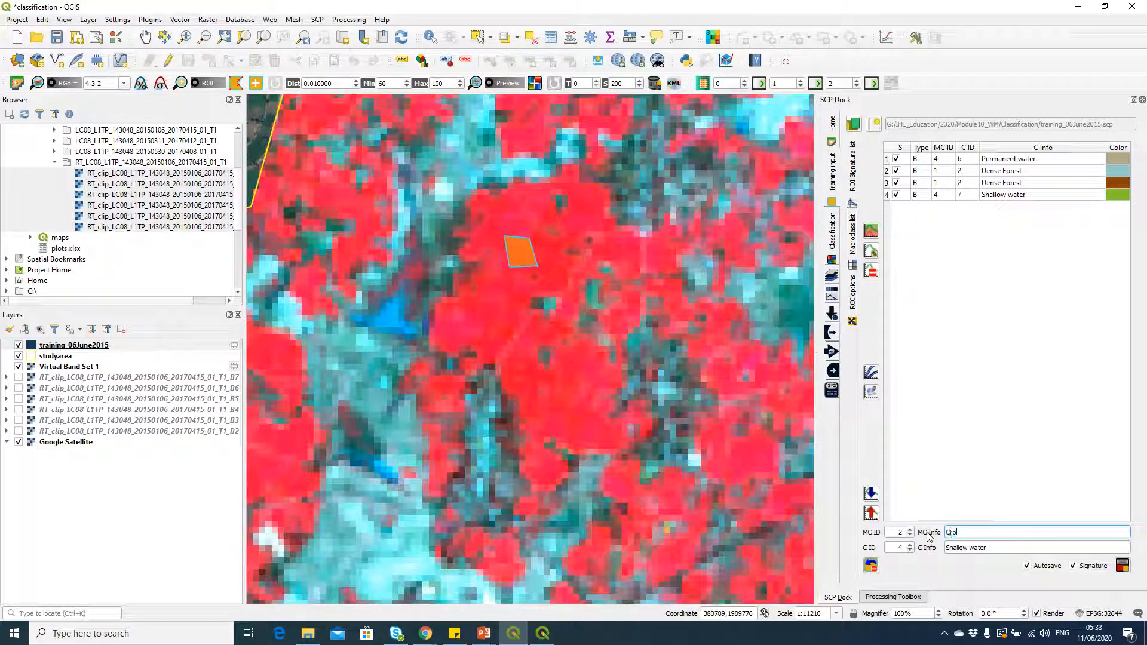
type("pland")
left_click(929, 537)
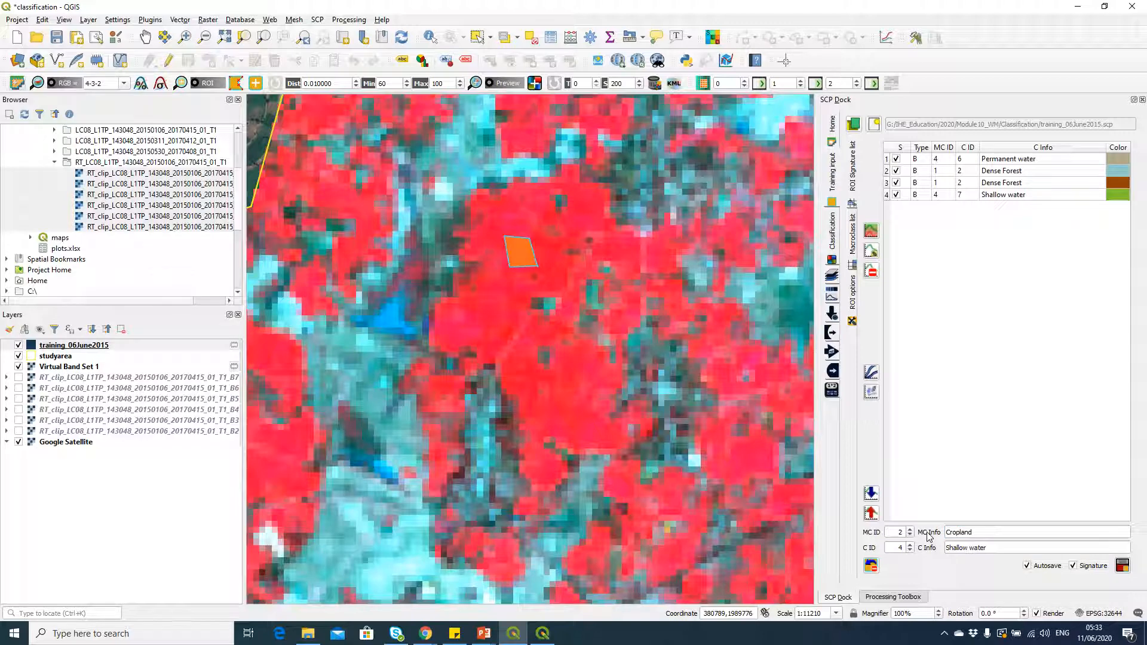
Step: Name the ROI's class Agriculture and save the ROI with its signature to the training input
left_click_drag(996, 549, 937, 545)
type("Agriculture")
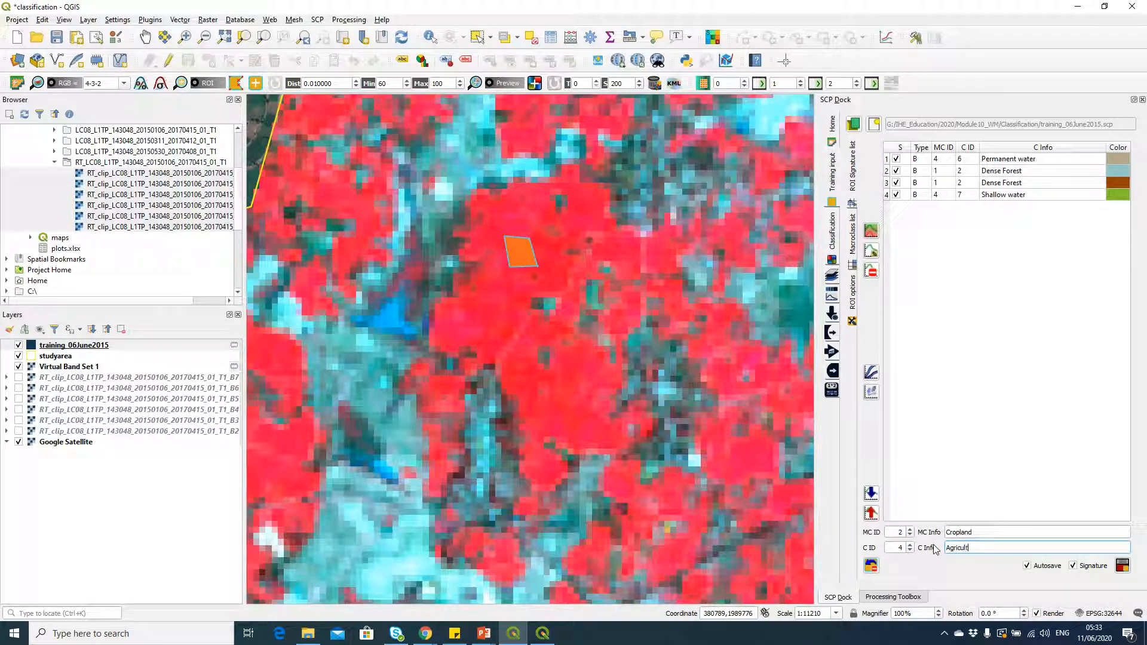
left_click(1123, 565)
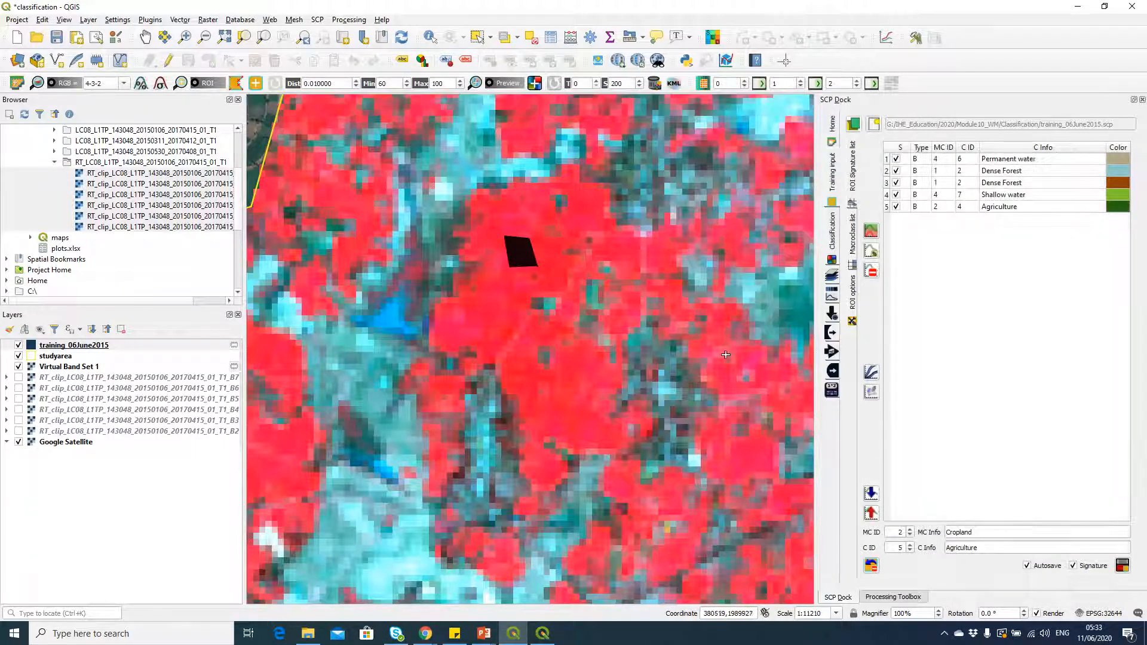
Step: Survey the composite from the cropland patch south and southeast across the study area for further training sites
scroll(703, 324, "down", 3)
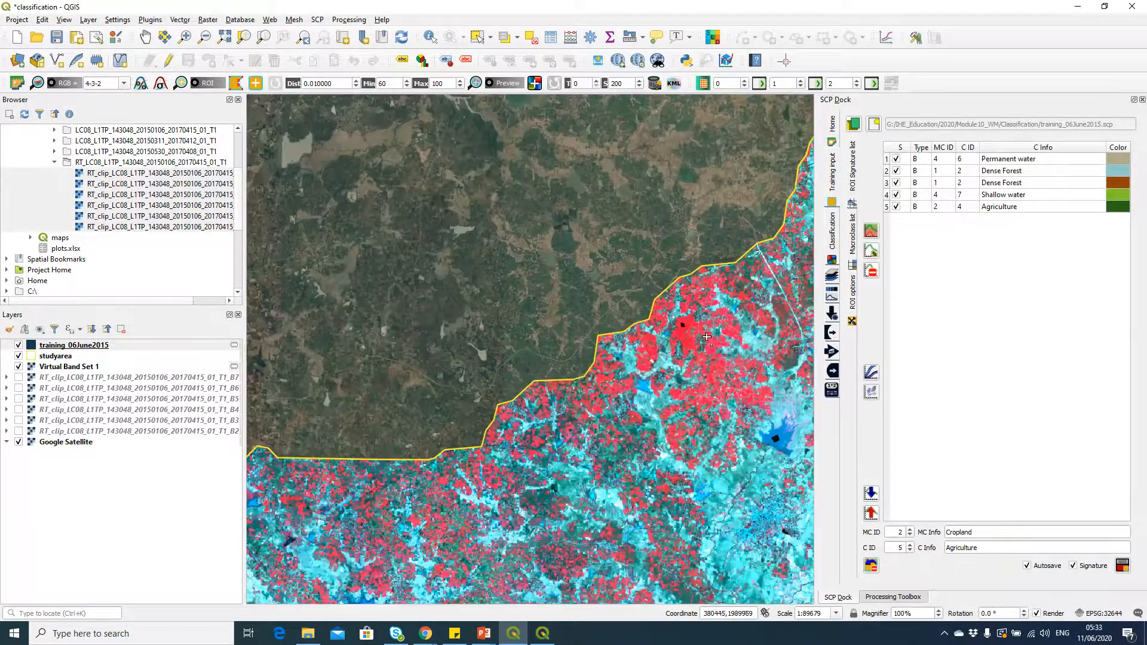
scroll(720, 377, "down", 1)
left_click_drag(733, 409, 620, 320)
left_click_drag(669, 445, 622, 286)
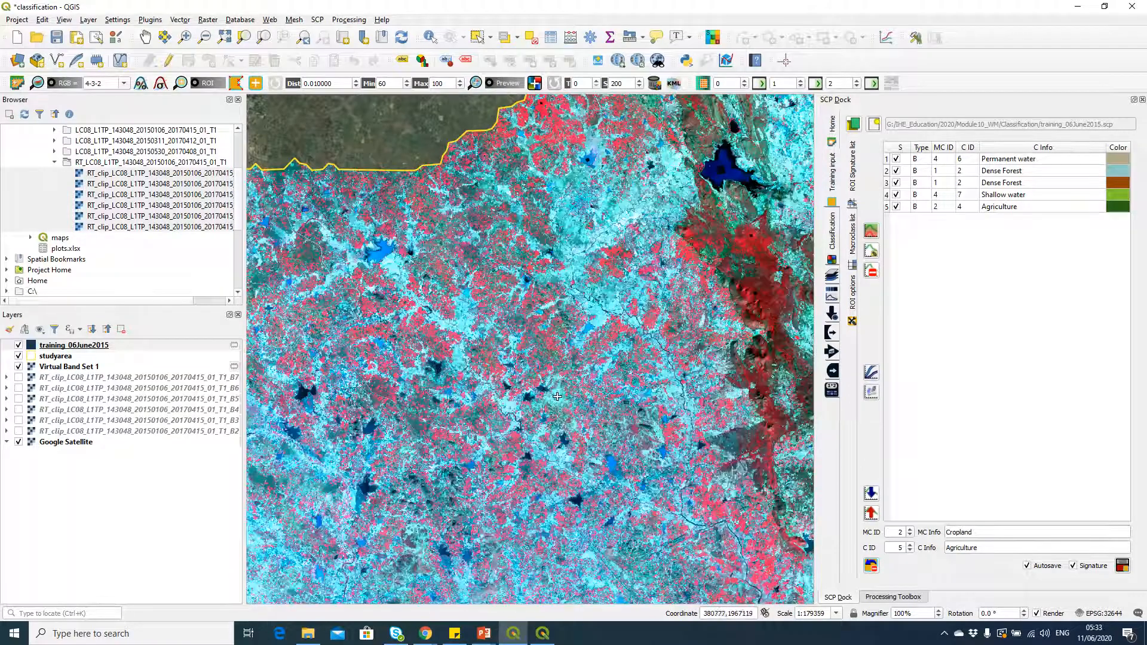
left_click_drag(607, 472, 574, 374)
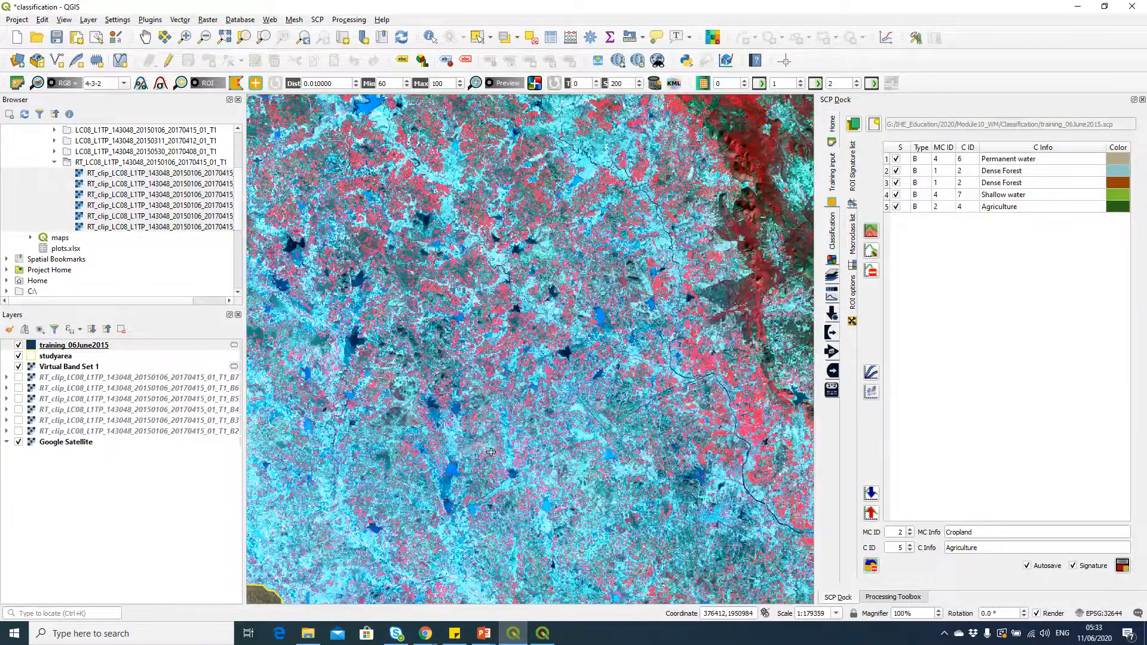
left_click_drag(492, 451, 518, 300)
scroll(656, 444, "down", 1)
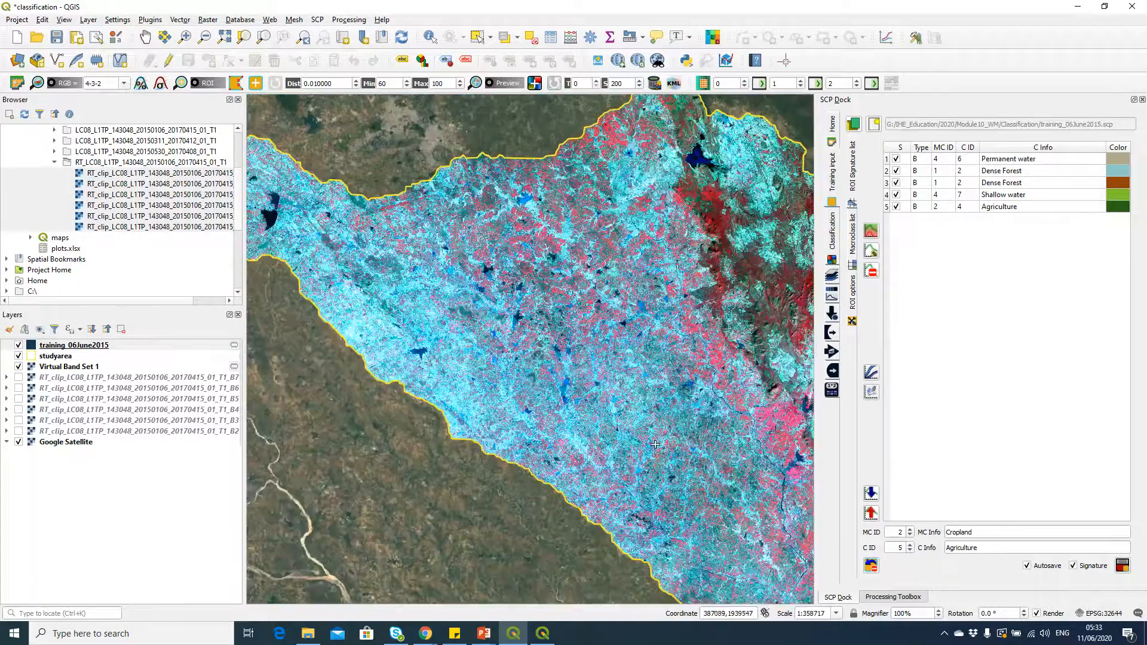
left_click_drag(735, 438, 478, 330)
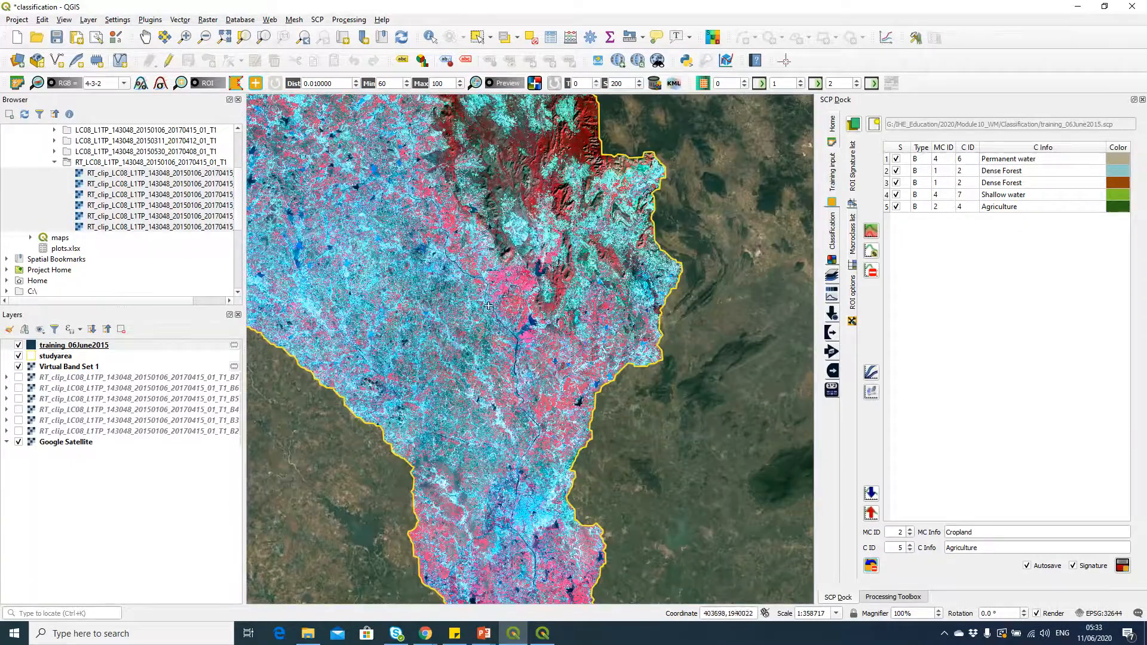
left_click_drag(352, 121, 461, 270)
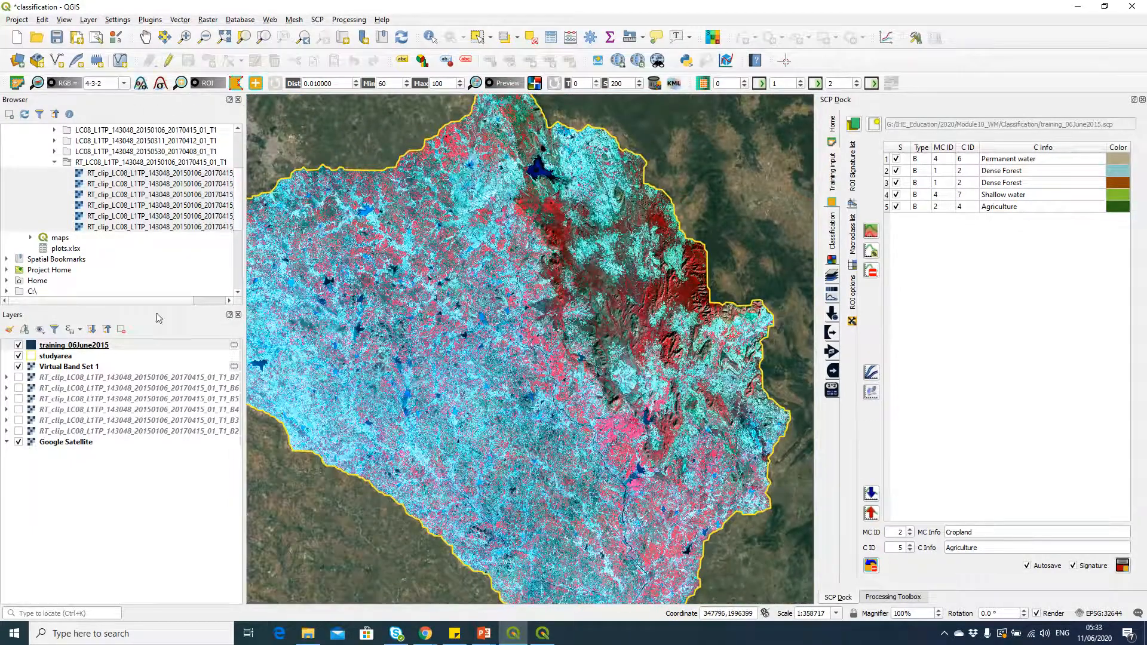
Step: Apply a local cumulative cut stretch to Virtual Band Set 1 to enhance the composite's contrast
left_click(103, 368)
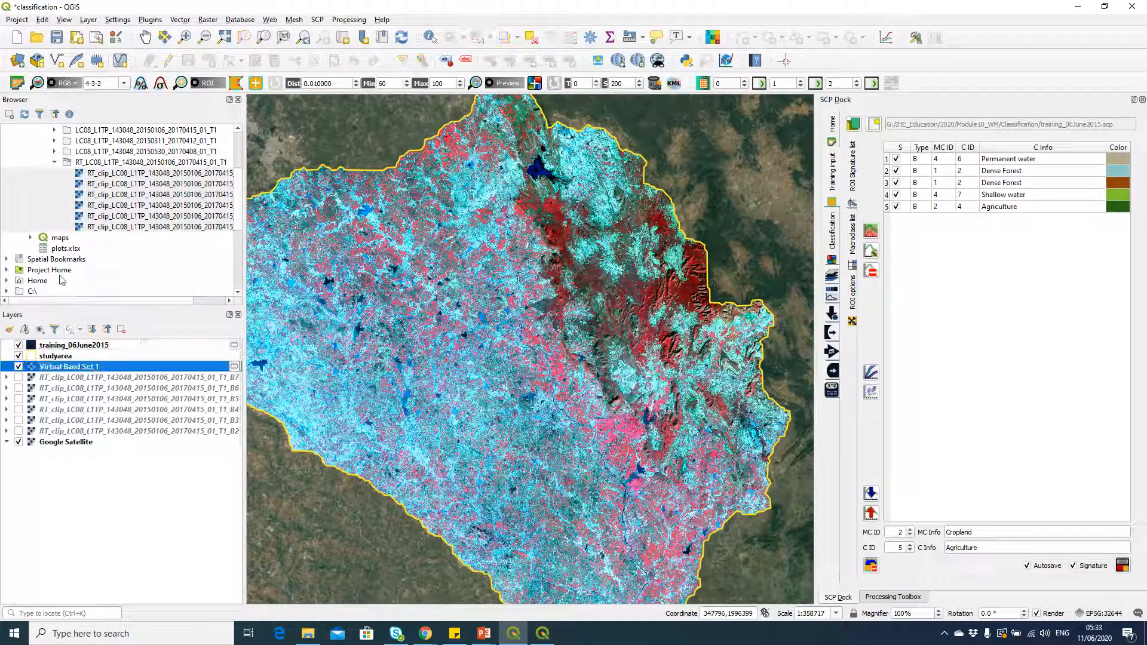
left_click(142, 83)
left_click(144, 83)
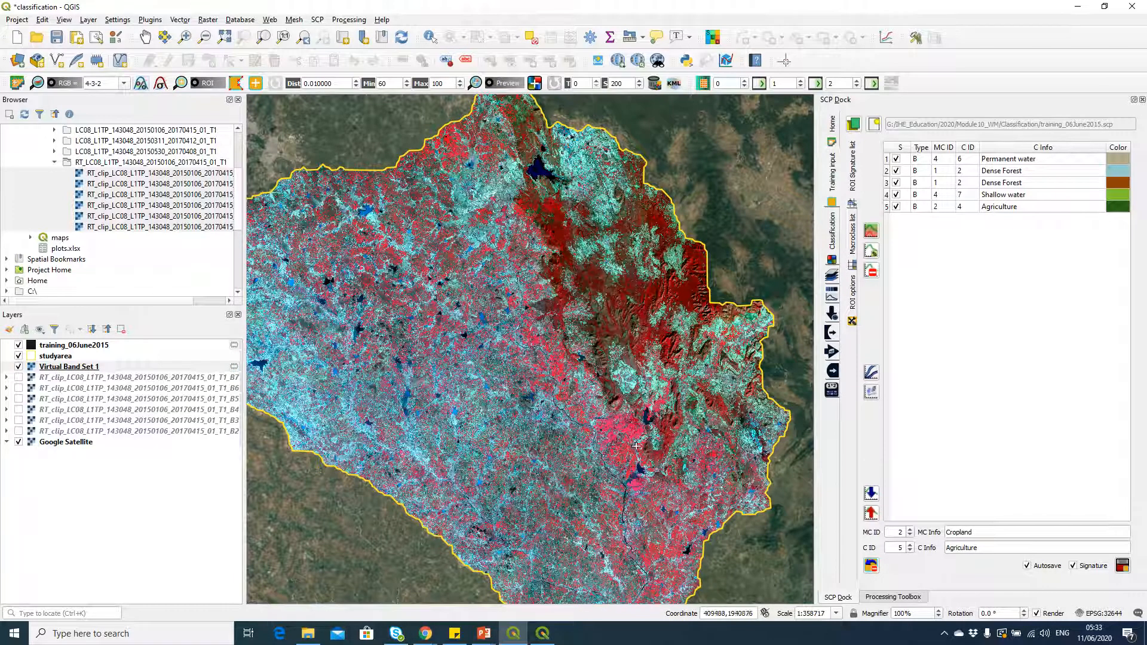
Step: Grow an ROI automatically from a seed pixel inside the dark lake in the southeastern part of the study area
scroll(641, 471, "up", 3)
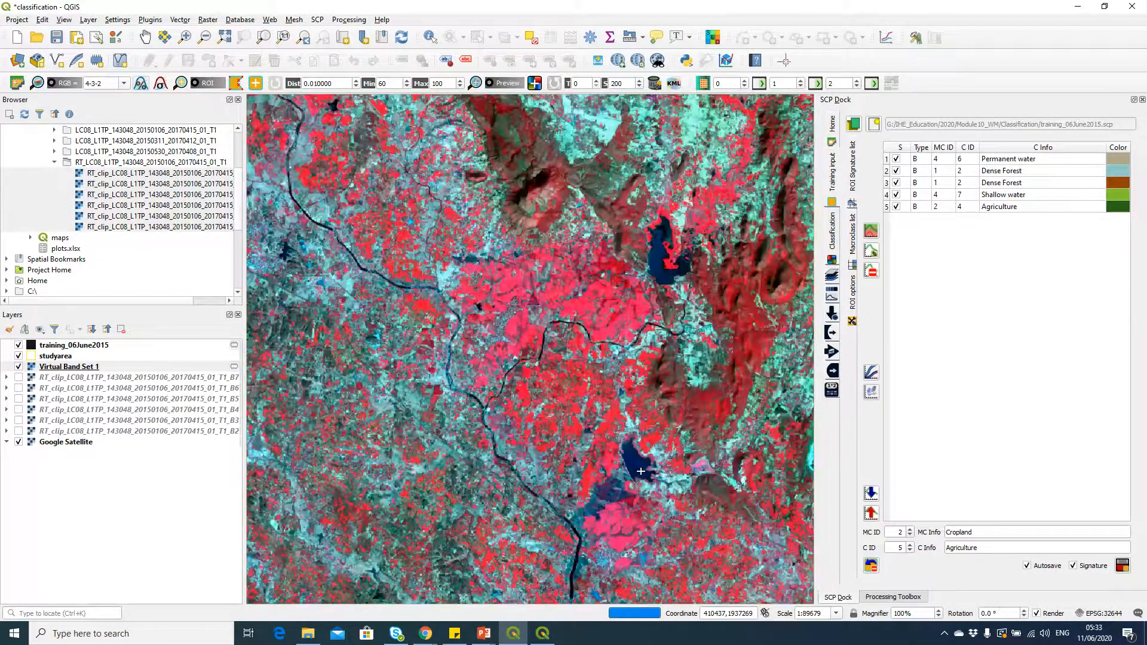
scroll(640, 471, "up", 2)
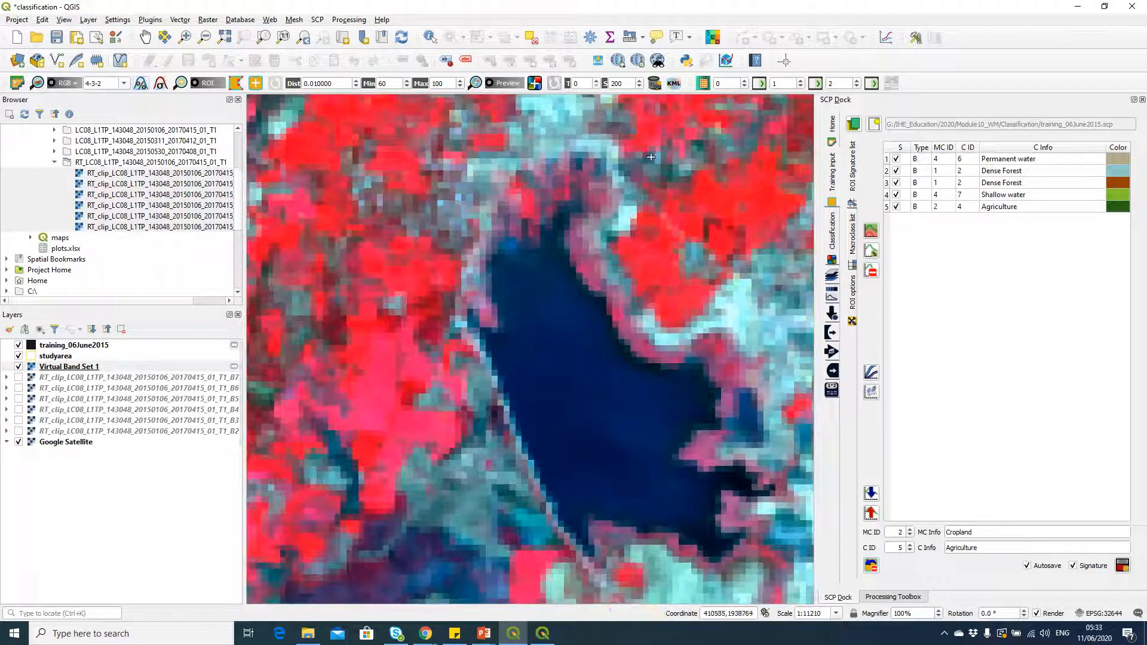
left_click(254, 87)
left_click(580, 399)
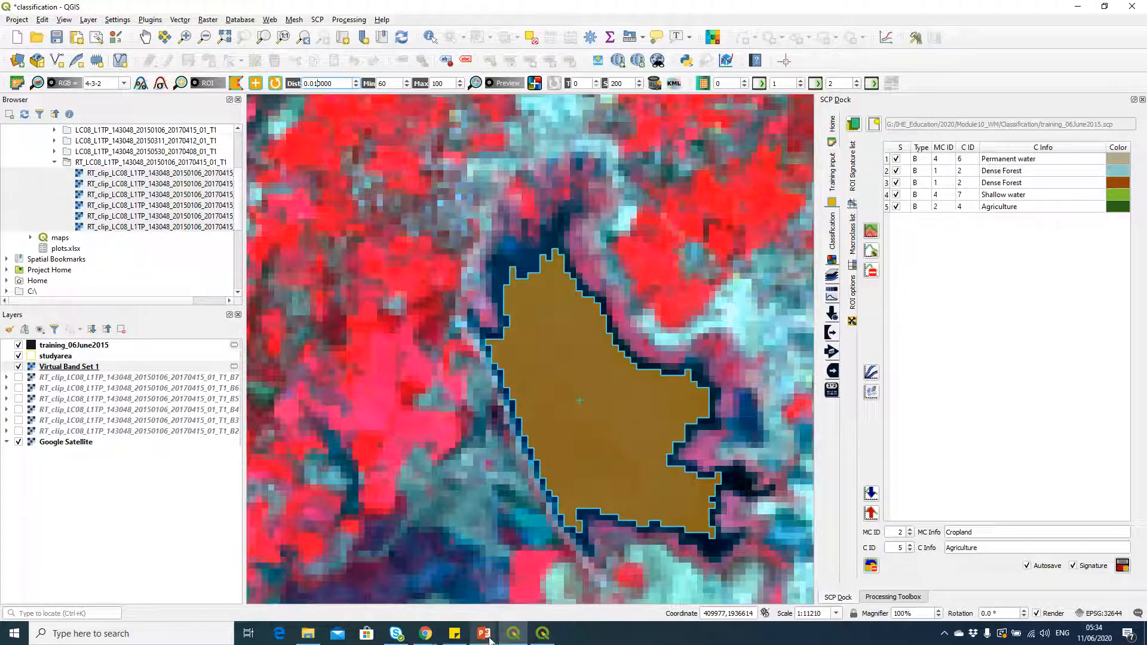
Step: Check the water IDs on the PowerPoint class slide, return to QGIS, and set macroclass ID 4 and class ID 6
key("alt+Tab")
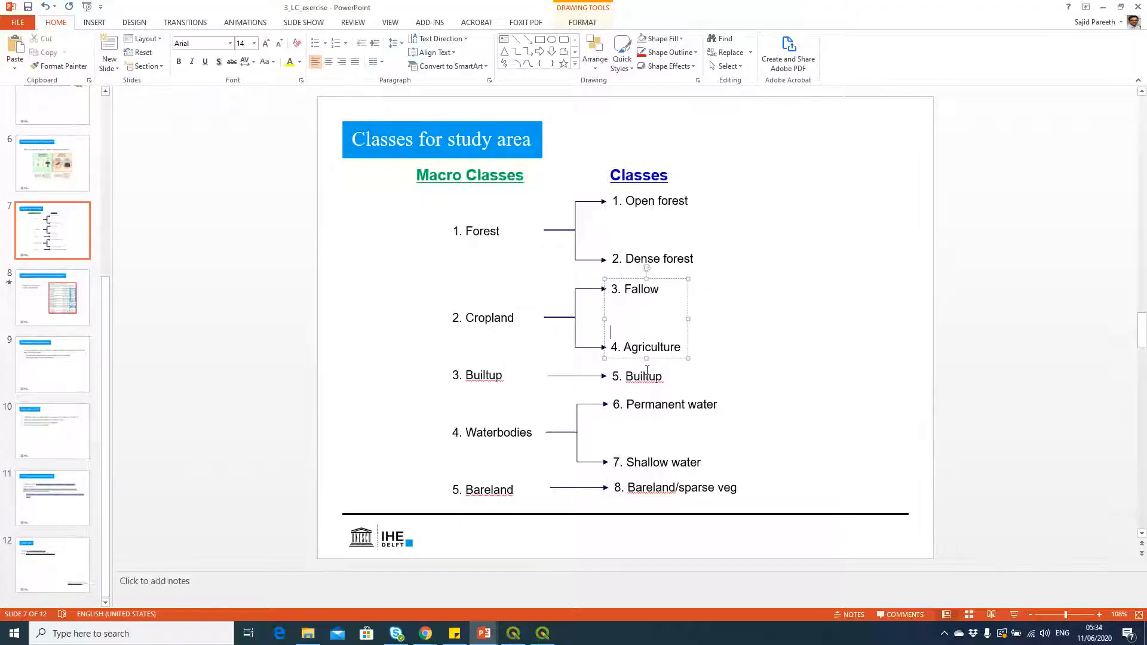
key("alt+Tab")
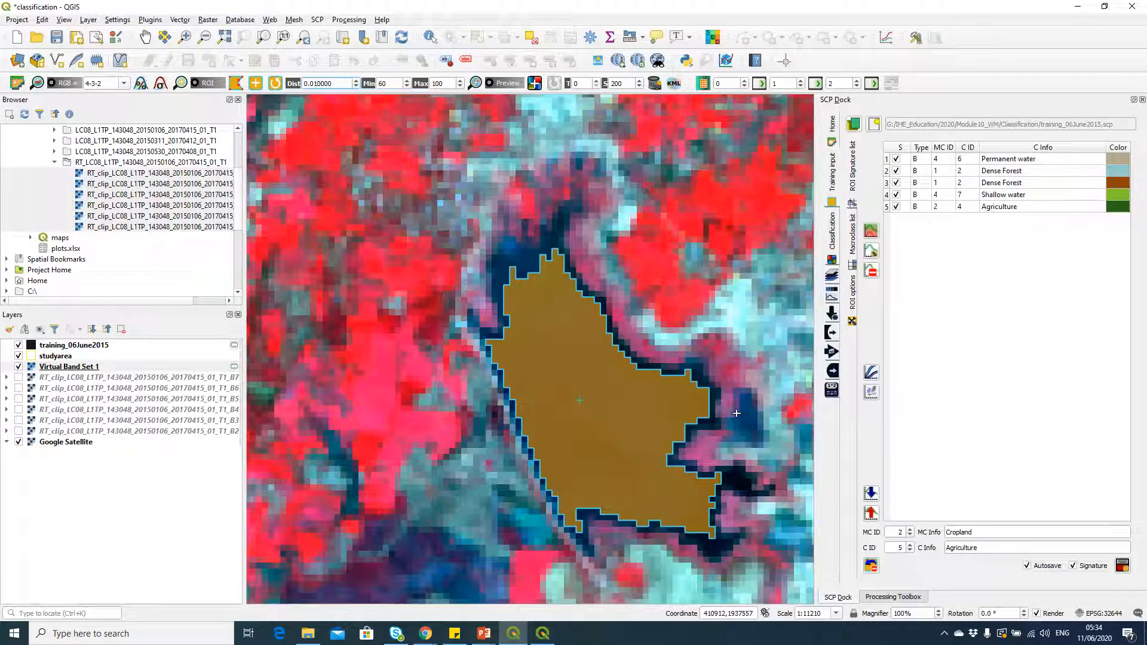
key("alt+Tab")
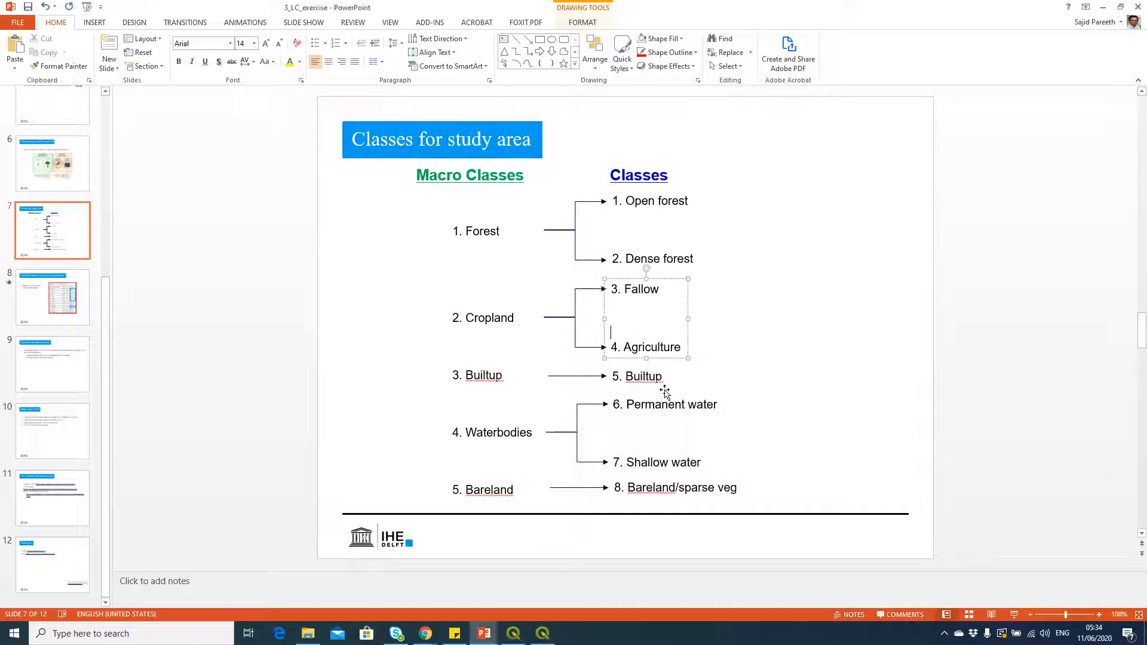
key("alt+Tab")
left_click(912, 532)
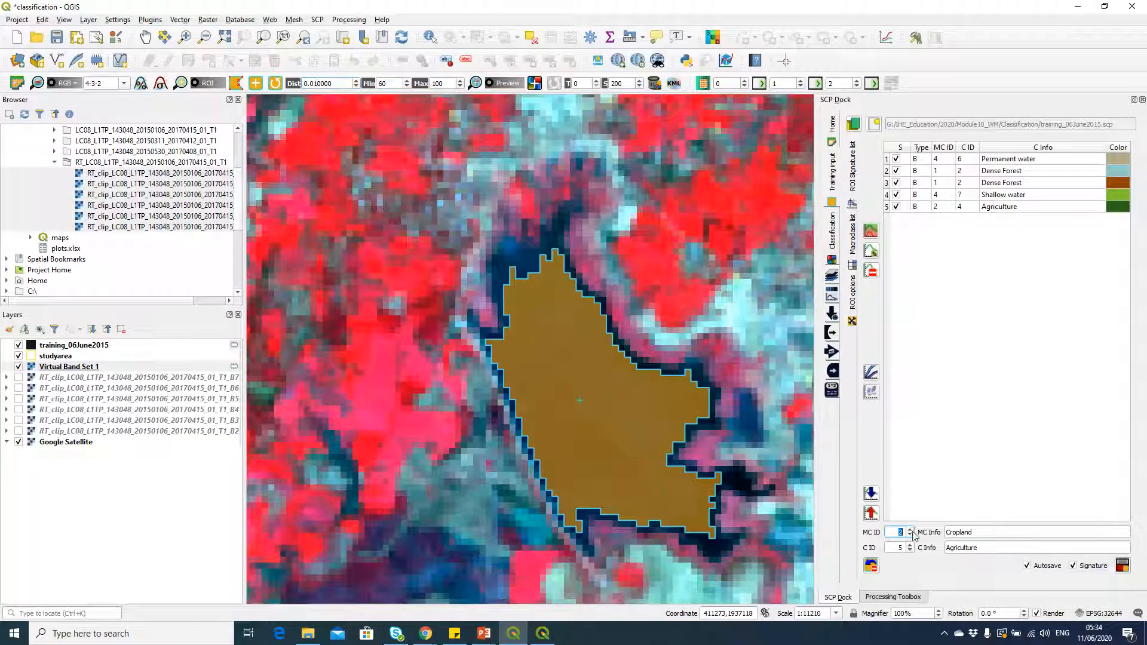
type("4")
double_click(900, 548)
type("6")
Step: Name the lake ROI's macroclass Waterbodies and its class Permanent water, and save the ROI with its signature
left_click(991, 533)
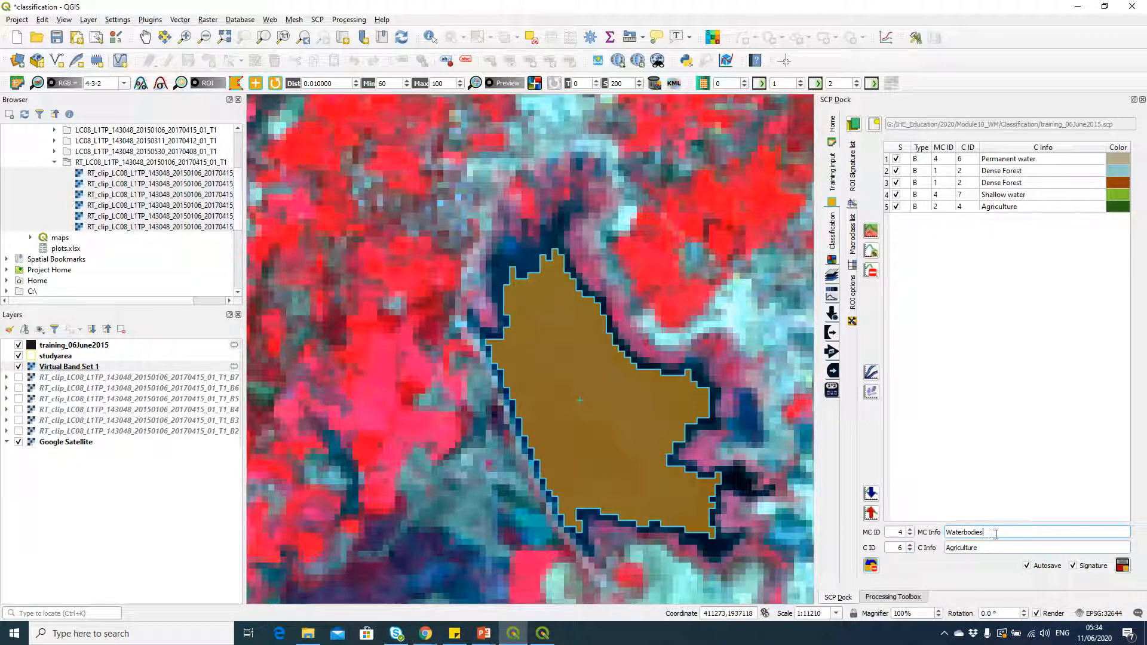
left_click_drag(995, 534, 949, 533)
left_click(999, 546)
double_click(949, 546)
type("Pe")
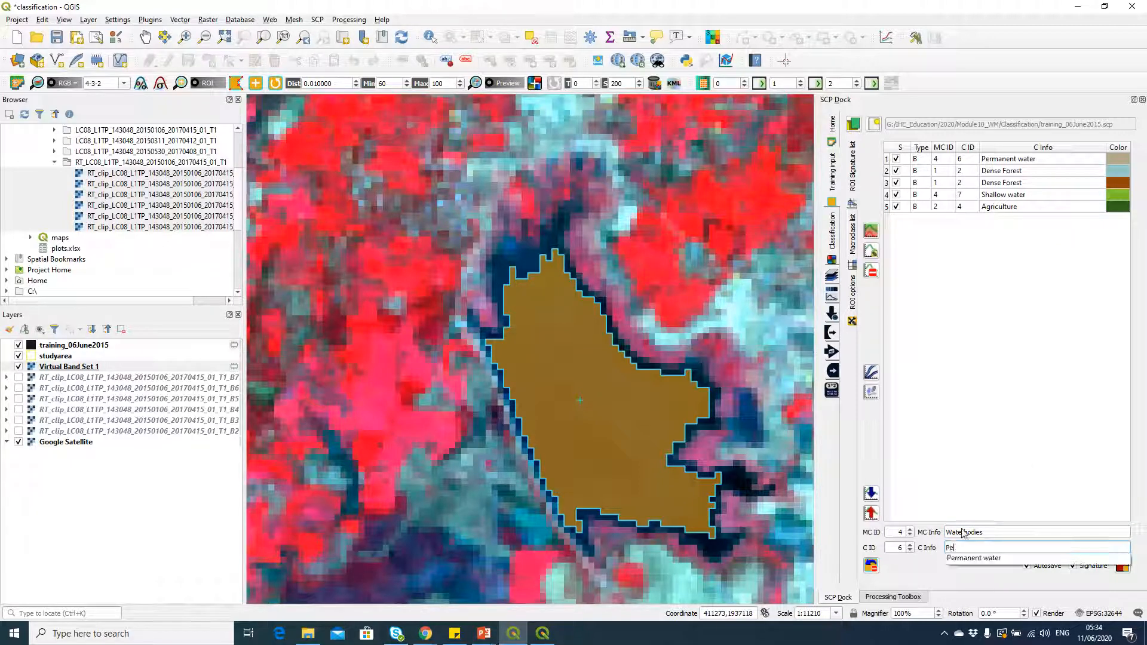
type("rmanent water")
left_click(968, 558)
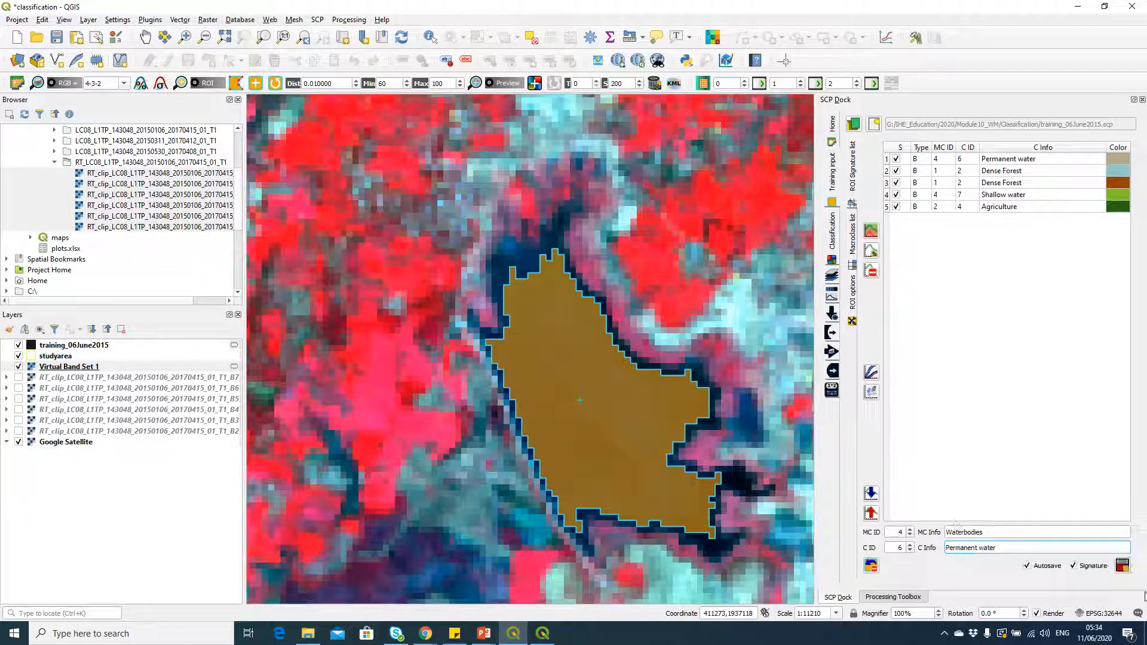
left_click(1123, 567)
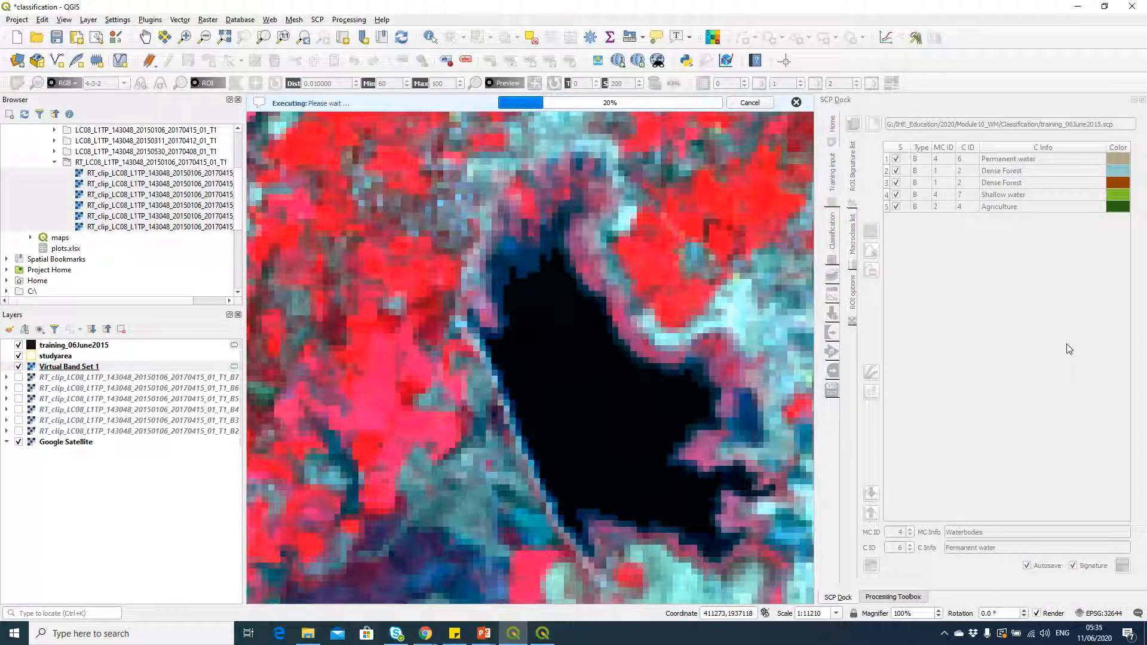
Step: Review the Waterbodies, Forest and Cropland entries in the macroclass list and return to the ROI signatures
scroll(593, 350, "down", 2)
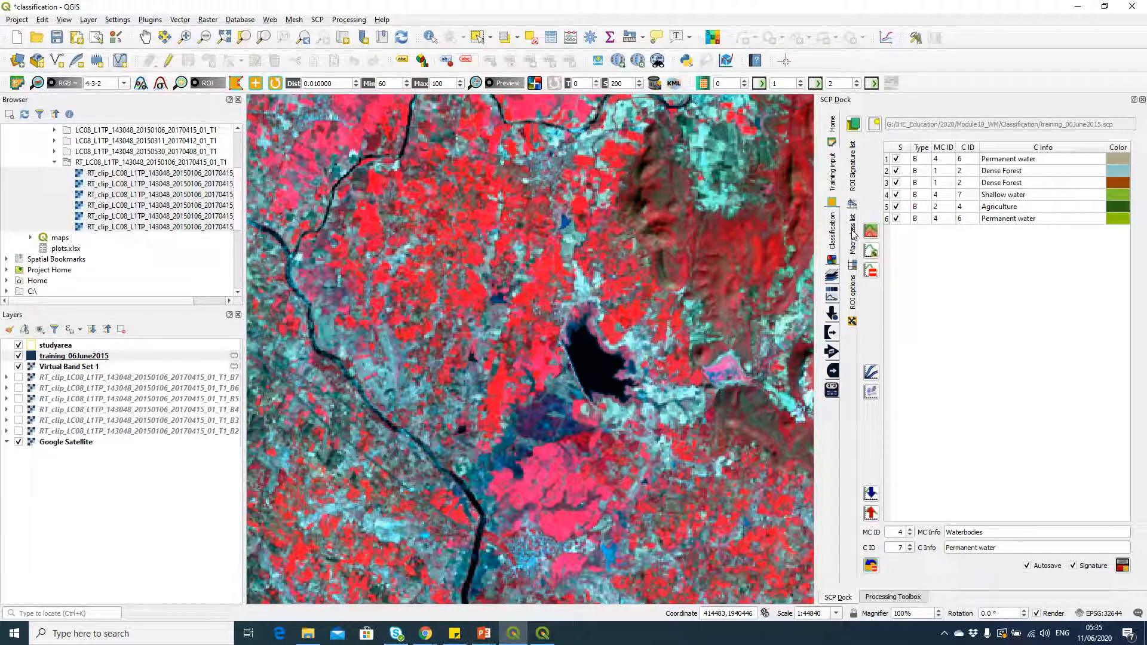
left_click(853, 234)
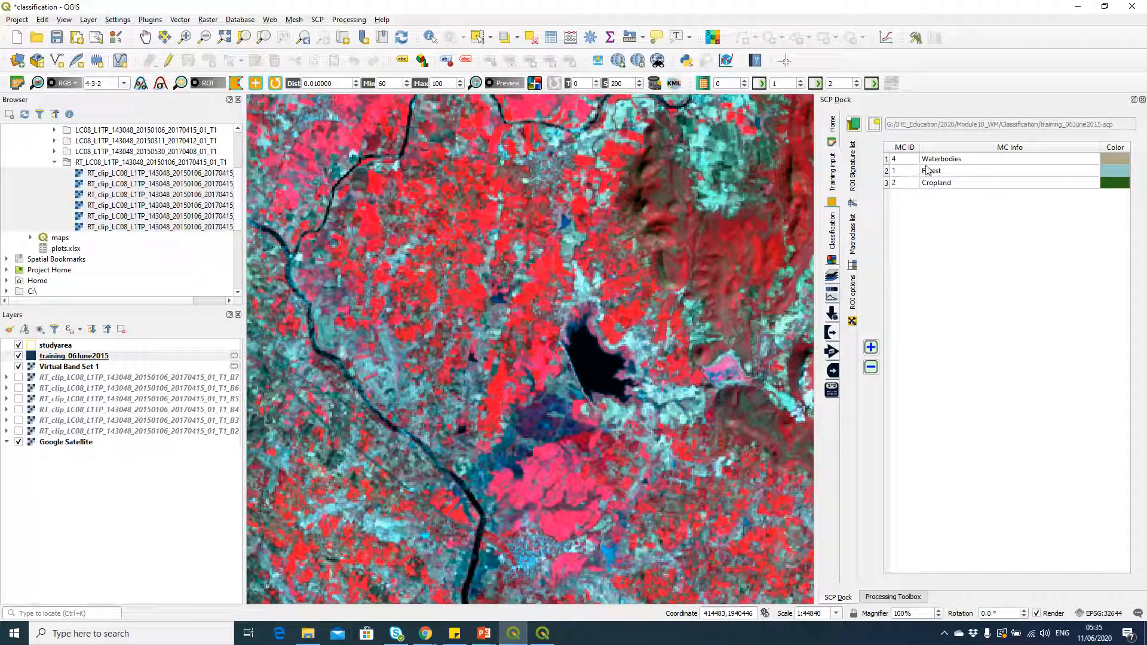
left_click(952, 171)
left_click(952, 172)
left_click(952, 182)
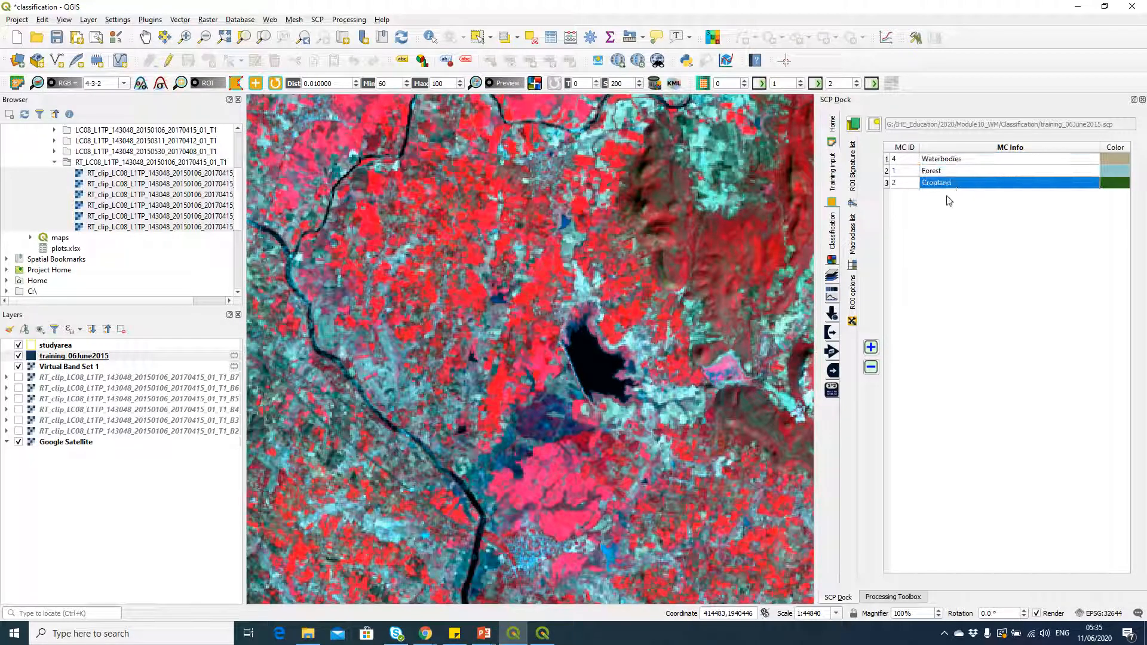
left_click(851, 173)
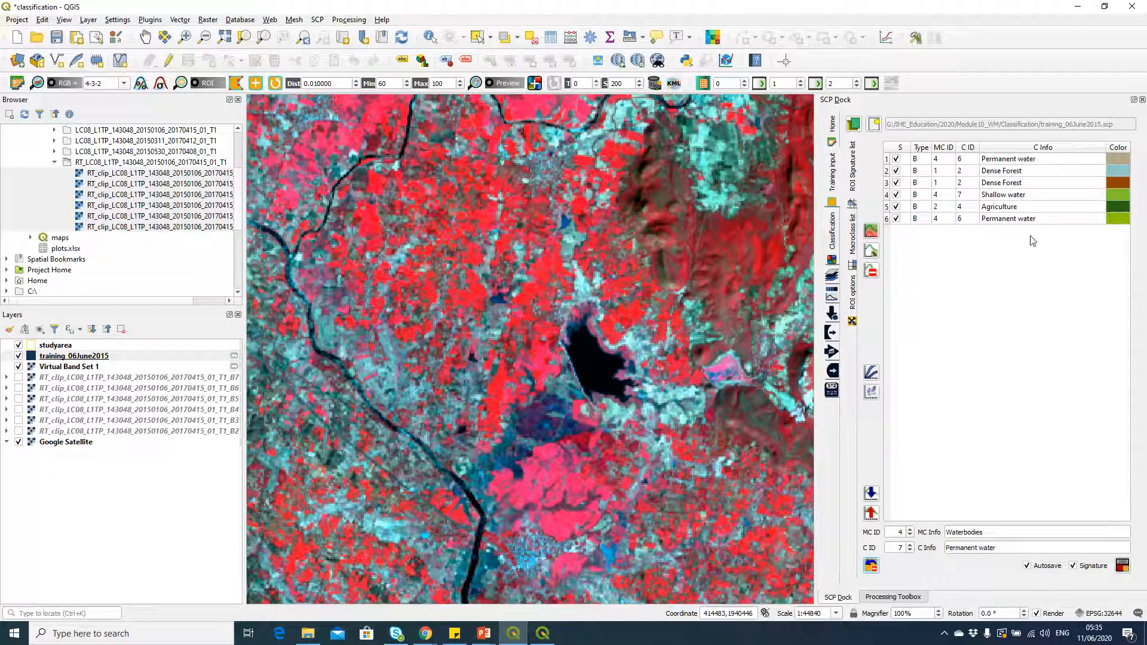
Step: Change the color of the first Permanent water signature to dark blue
double_click(1122, 164)
left_click(432, 230)
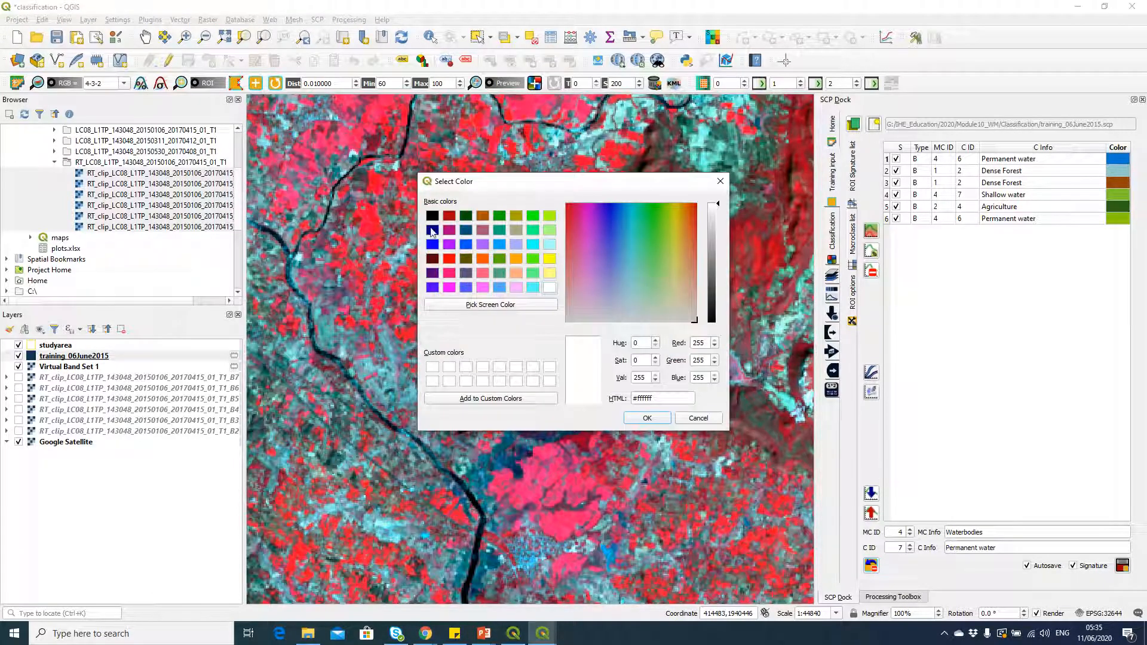
left_click(649, 418)
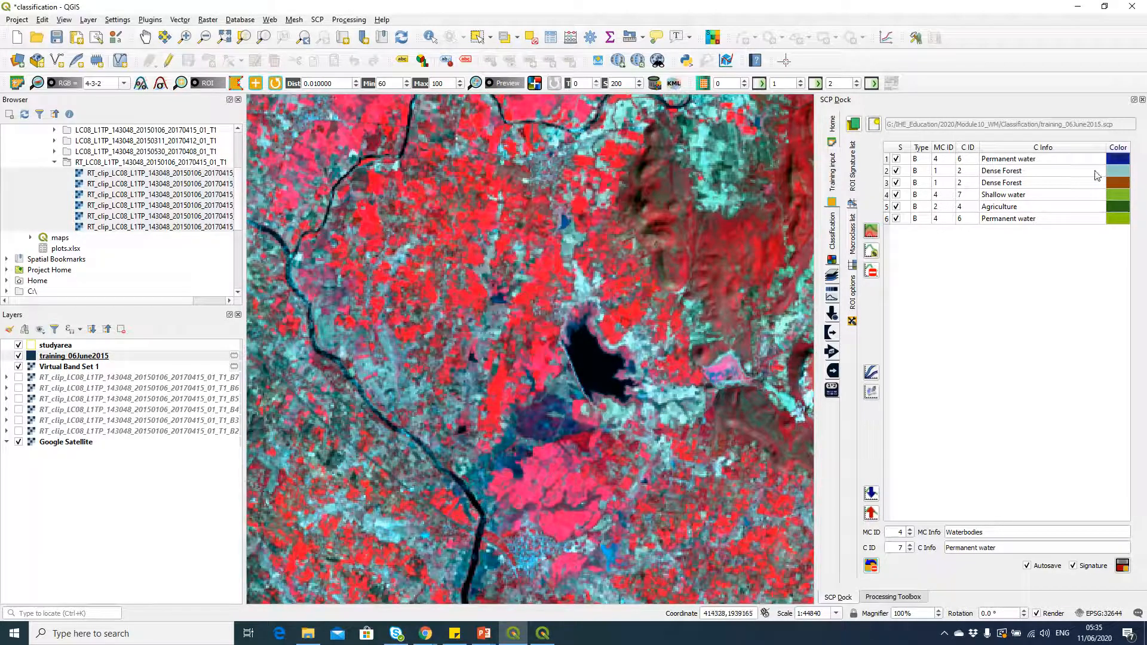
Step: Set the color of both Dense Forest signatures to dark green (#005500)
double_click(1122, 178)
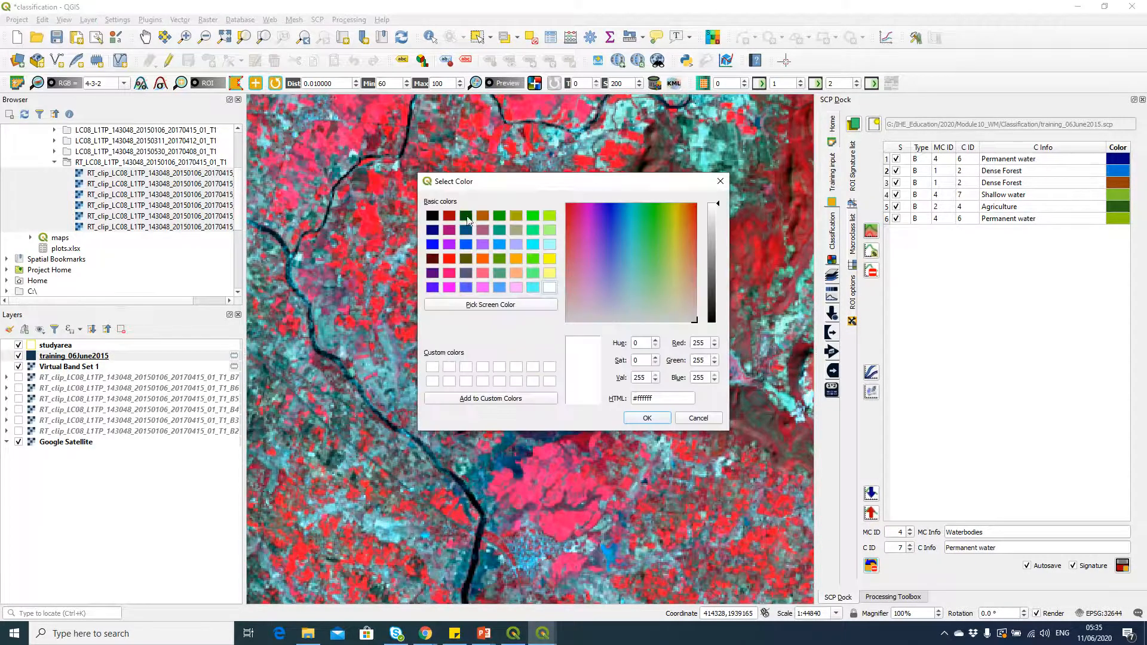
left_click(467, 218)
left_click(648, 417)
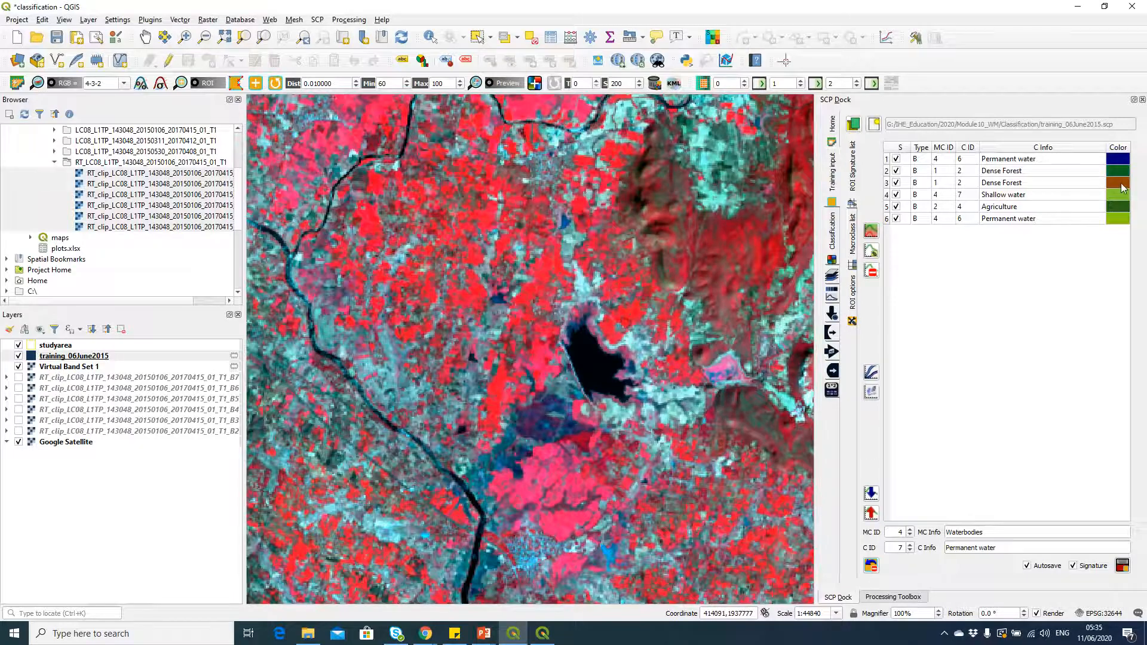
double_click(1118, 182)
left_click(465, 218)
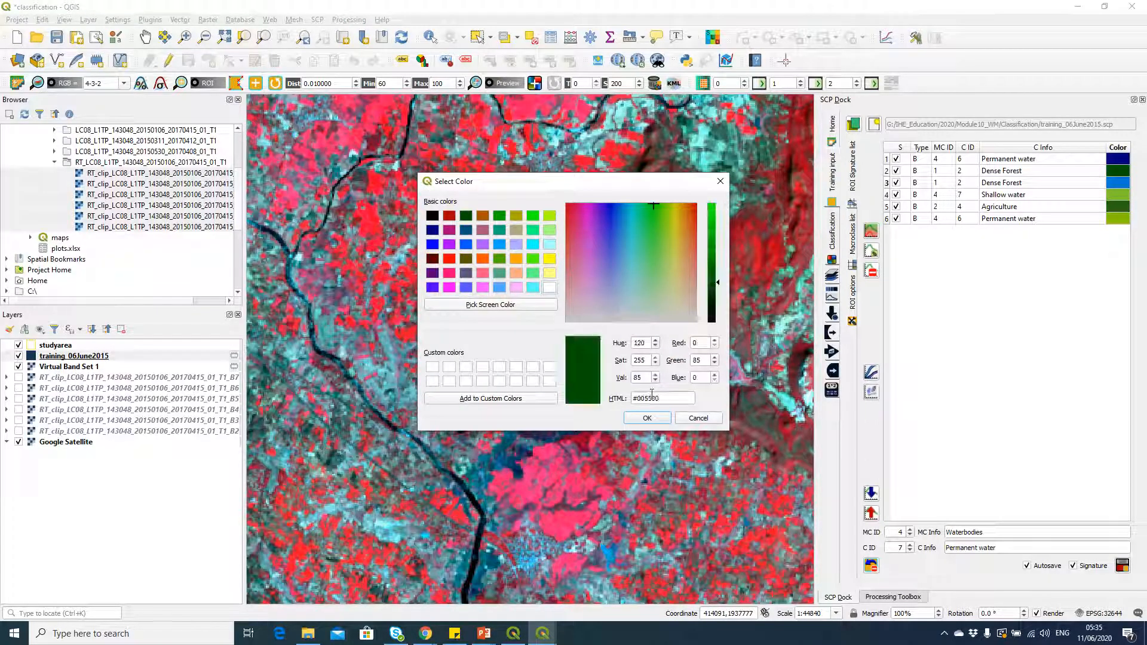
left_click(648, 417)
Step: Color the Shallow water signature light blue (#00aaff) and the Agriculture signature pale yellow (#ffff7f)
double_click(1122, 203)
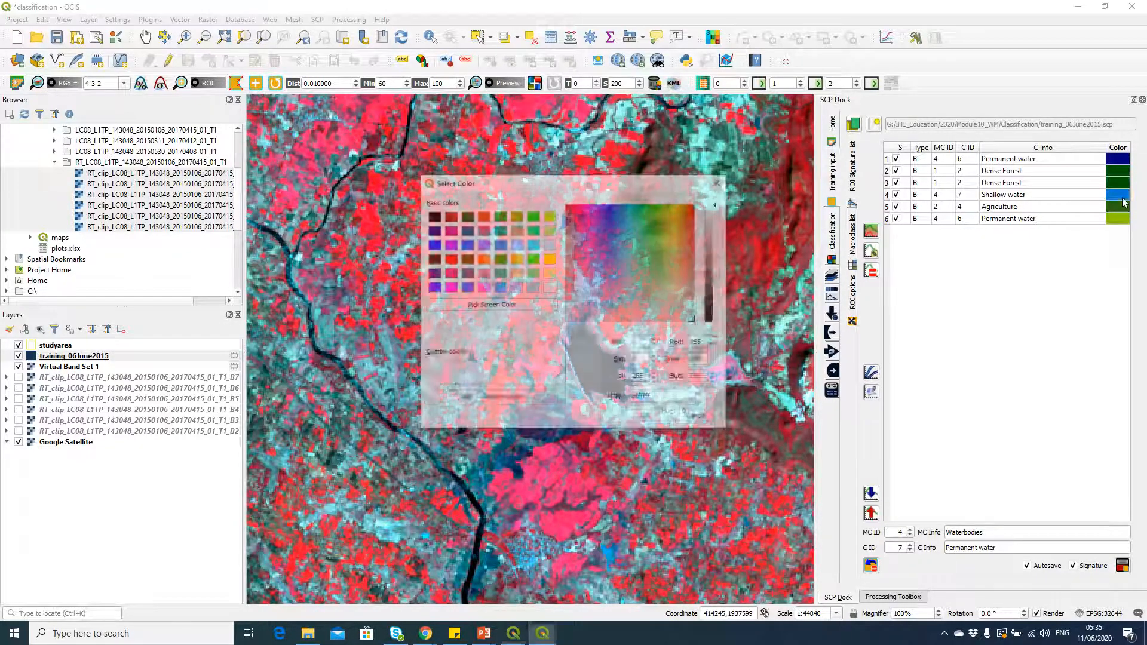
left_click(499, 244)
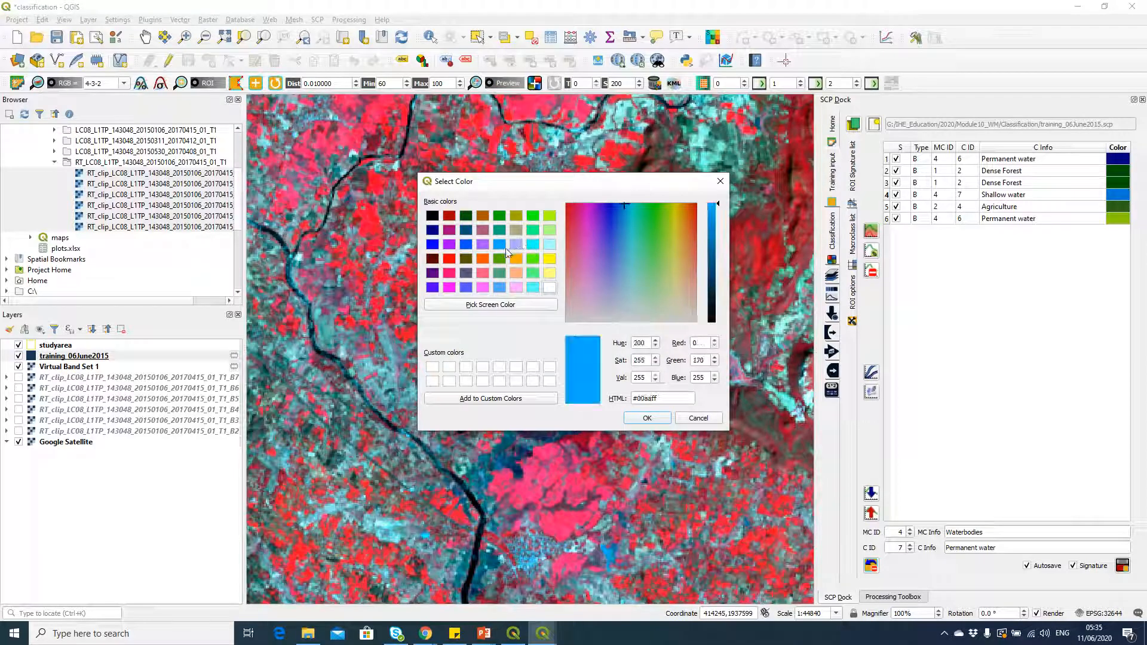
left_click(648, 418)
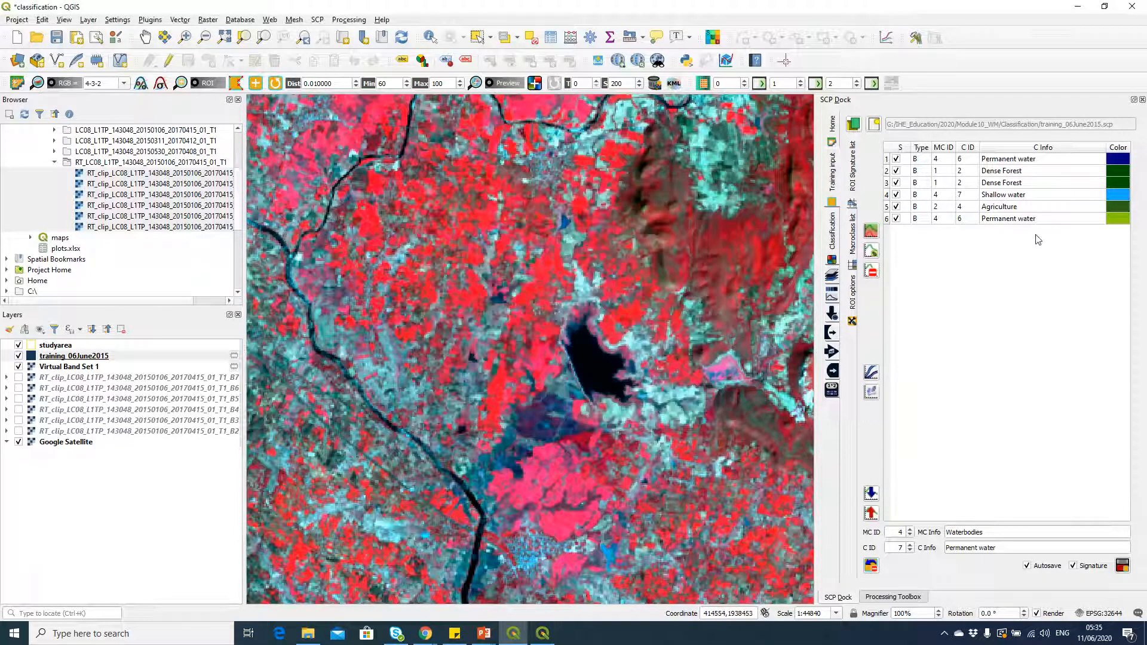
double_click(1118, 206)
left_click(550, 273)
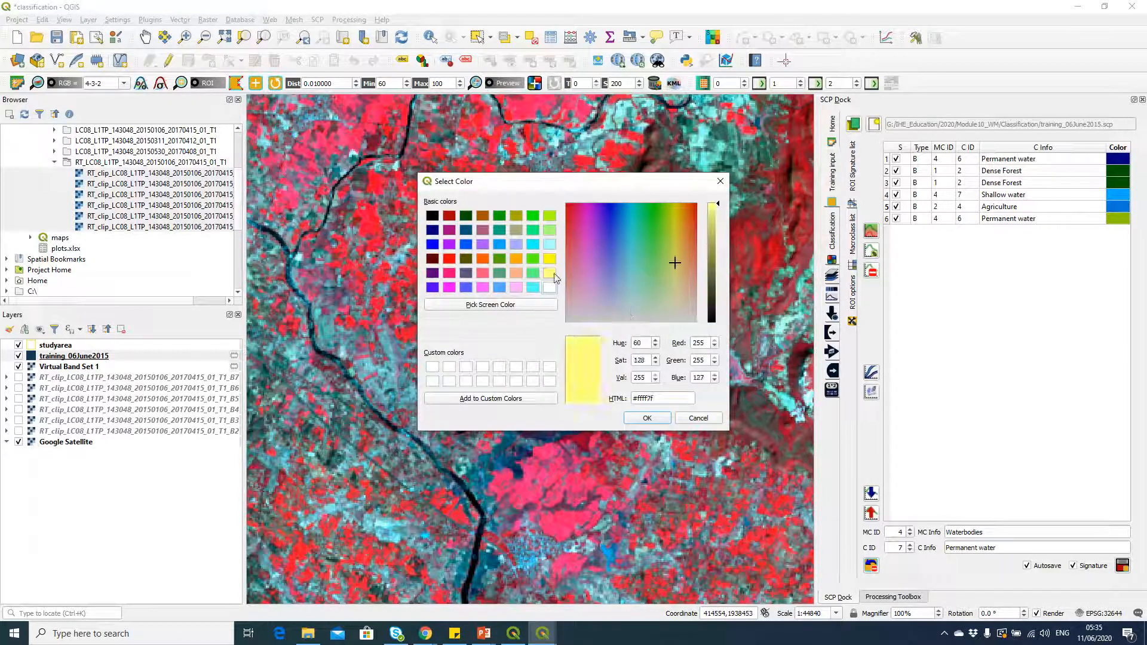
left_click(646, 419)
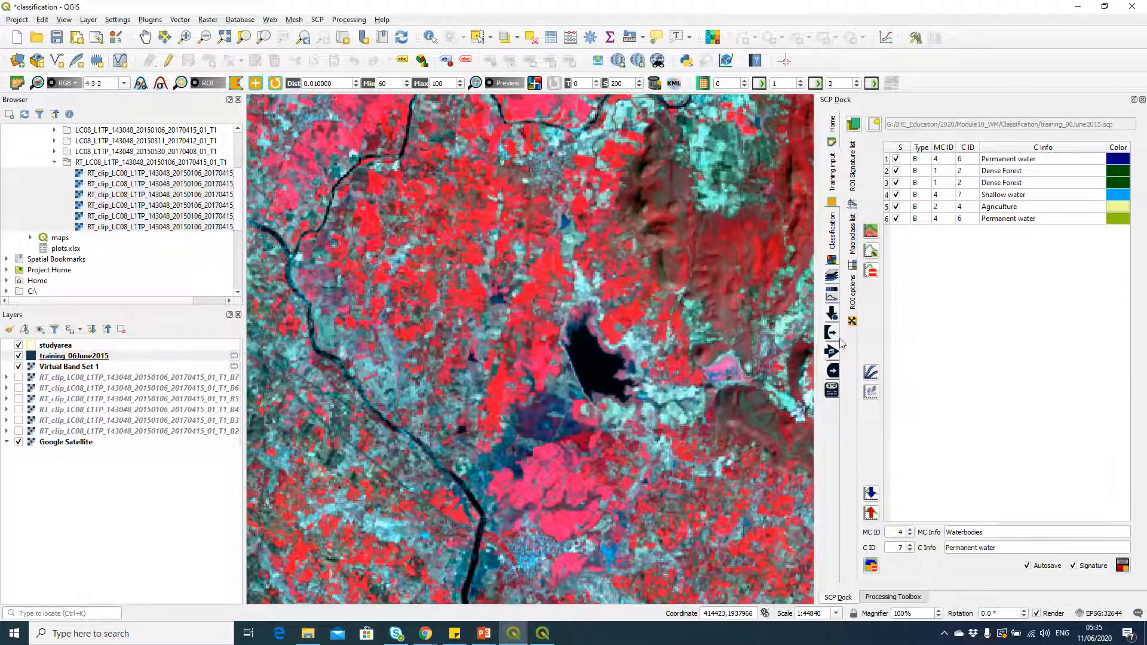
Step: Set the color of the last Permanent water signature to dark blue (#00007f)
double_click(1117, 218)
left_click(438, 233)
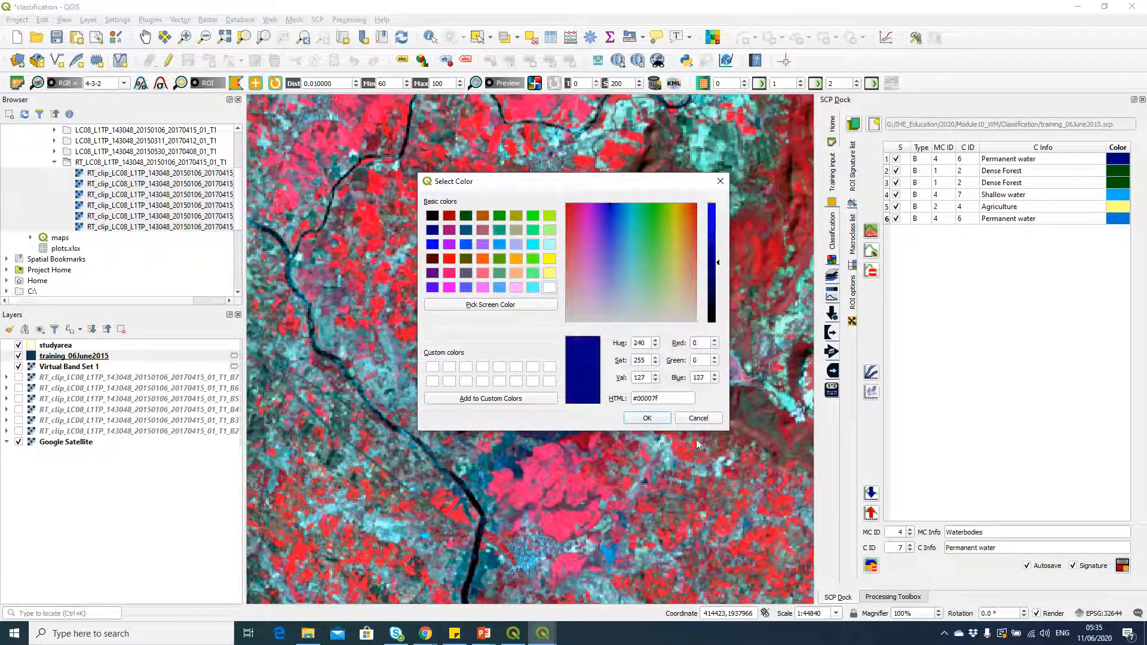
left_click(652, 417)
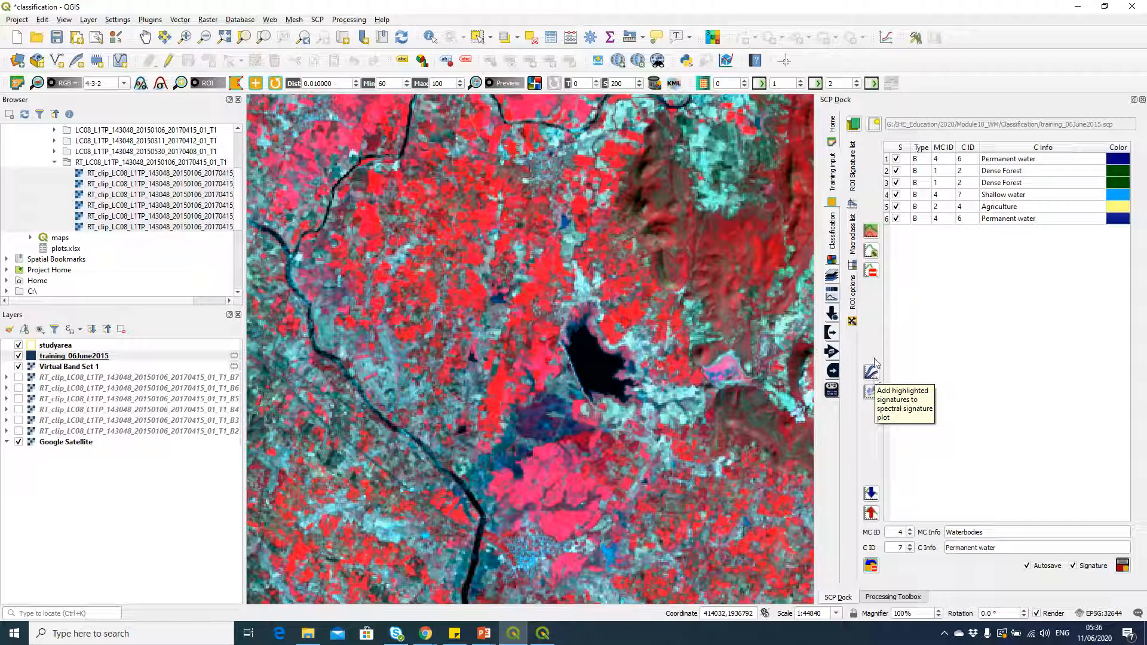
Step: Plot the spectral signatures of the first Dense Forest and last Permanent water entries and enlarge the plot window
left_click(887, 172)
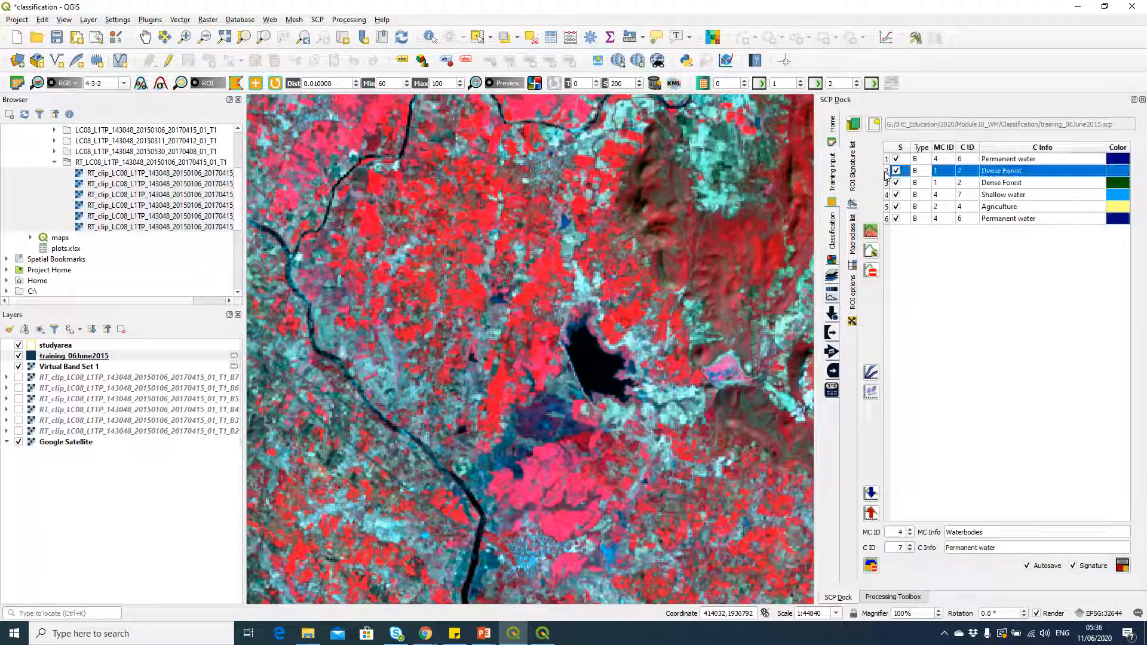
left_click(887, 218, "ctrl")
left_click(872, 372)
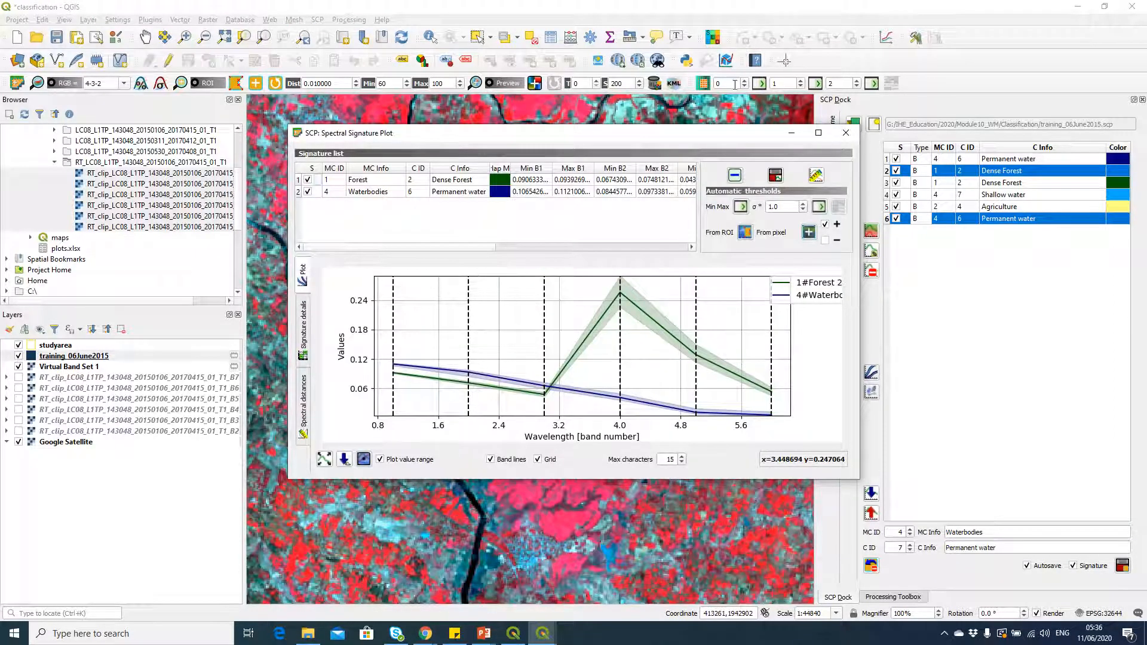
left_click_drag(708, 139, 603, 118)
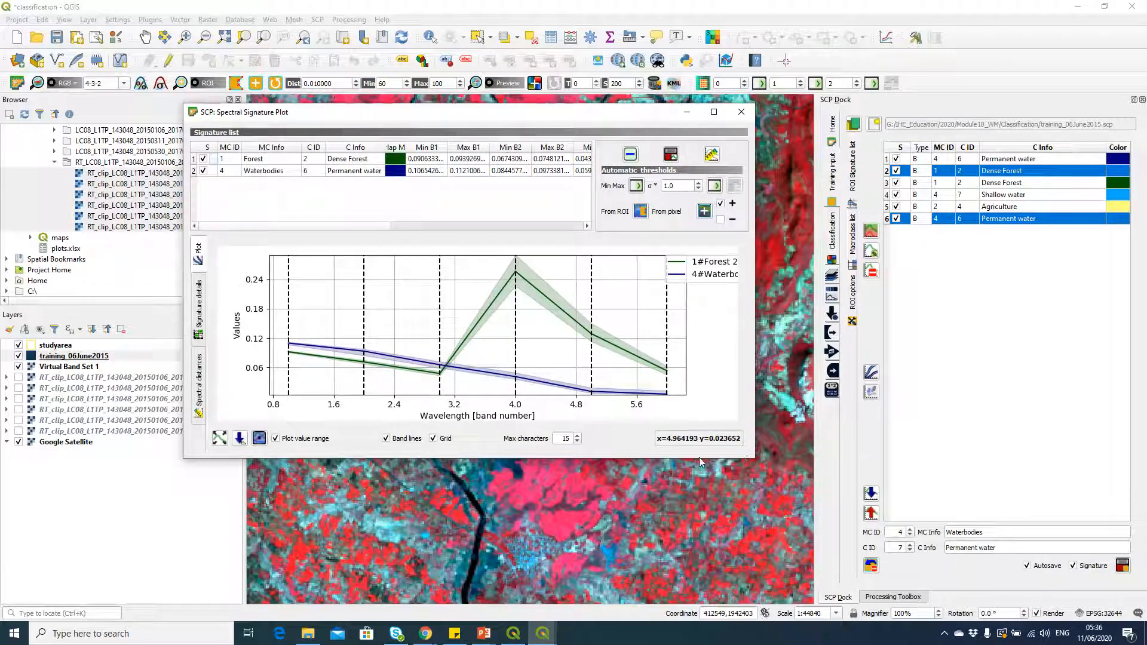
left_click_drag(751, 457, 844, 558)
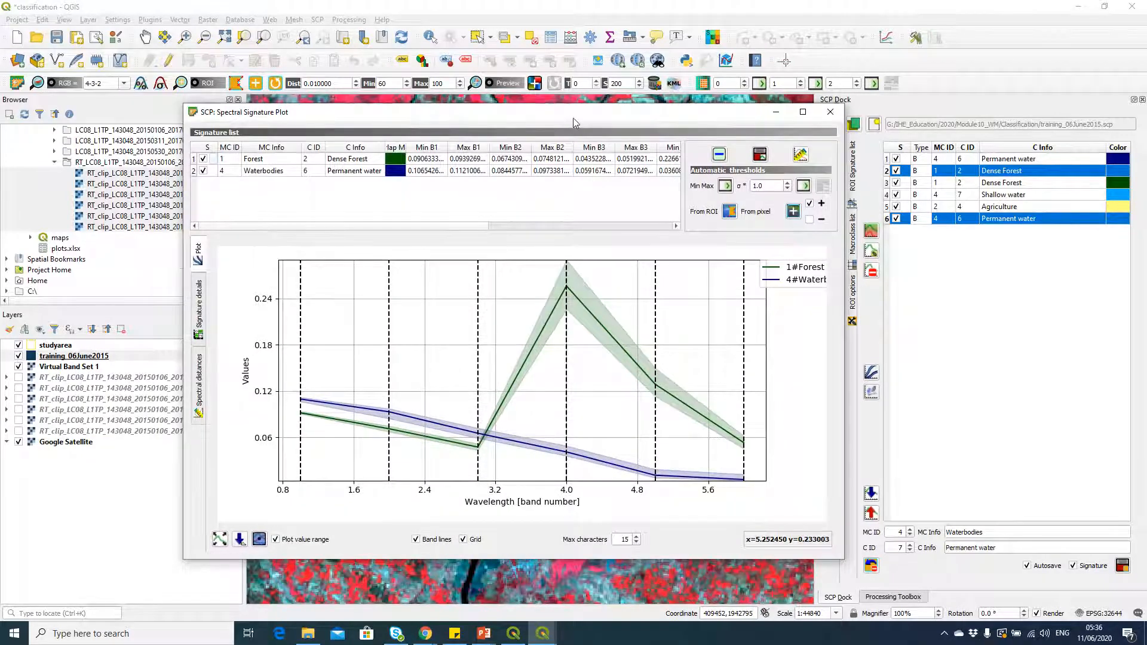
left_click_drag(573, 116, 544, 62)
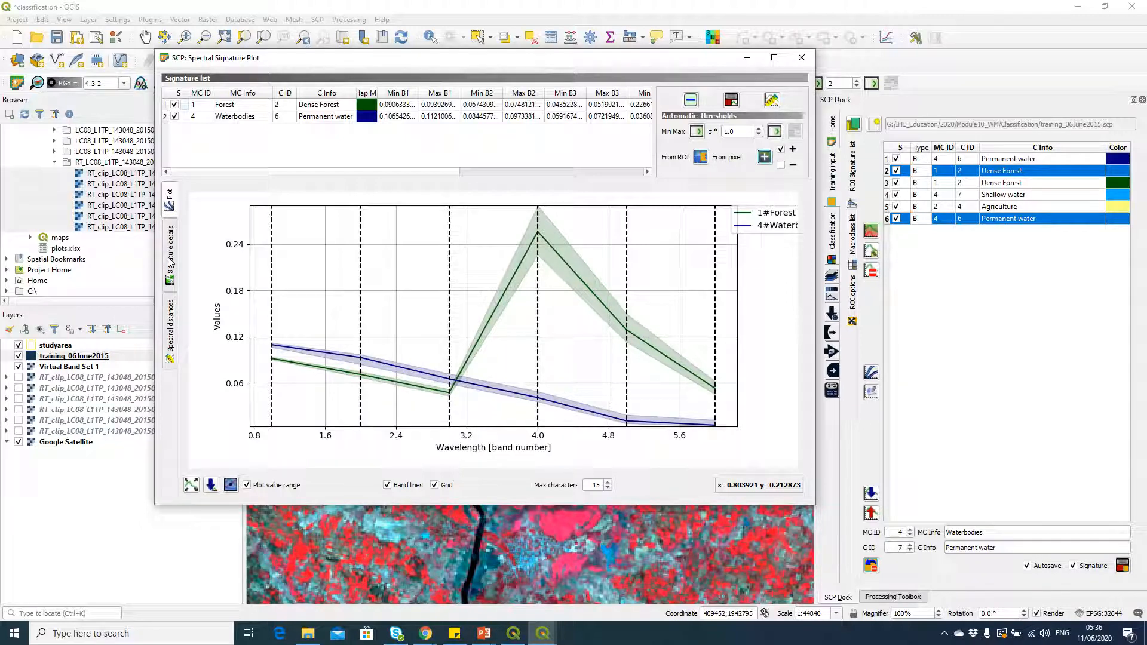
Step: Calculate the spectral distances between the plotted Dense Forest and Permanent water signatures, review them and close the plot
left_click(772, 100)
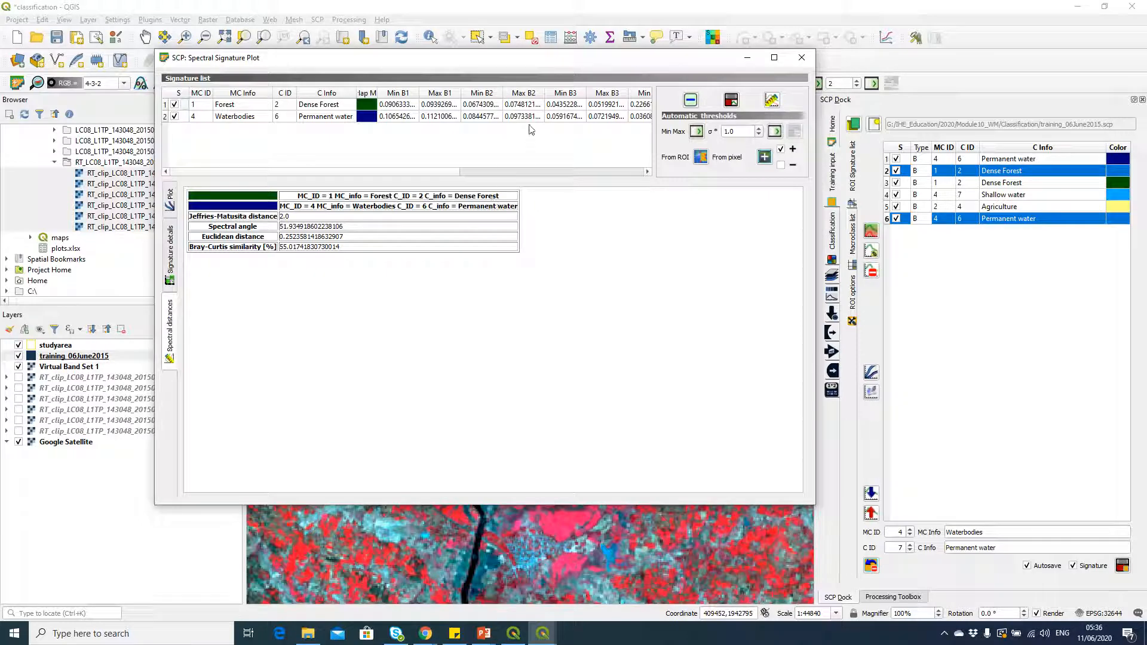
mouse_move(523, 66)
left_mouse_down()
mouse_move(675, 133)
mouse_move(746, 106)
left_mouse_up()
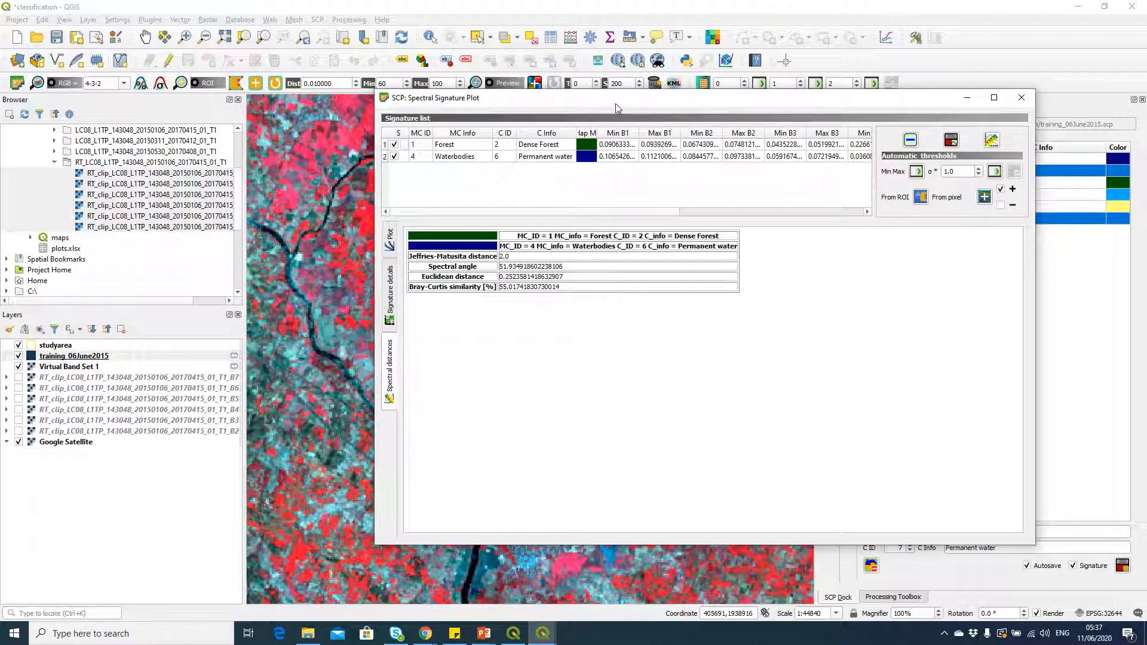
mouse_move(615, 103)
left_mouse_down()
mouse_move(604, 128)
mouse_move(476, 152)
mouse_move(476, 133)
left_mouse_up()
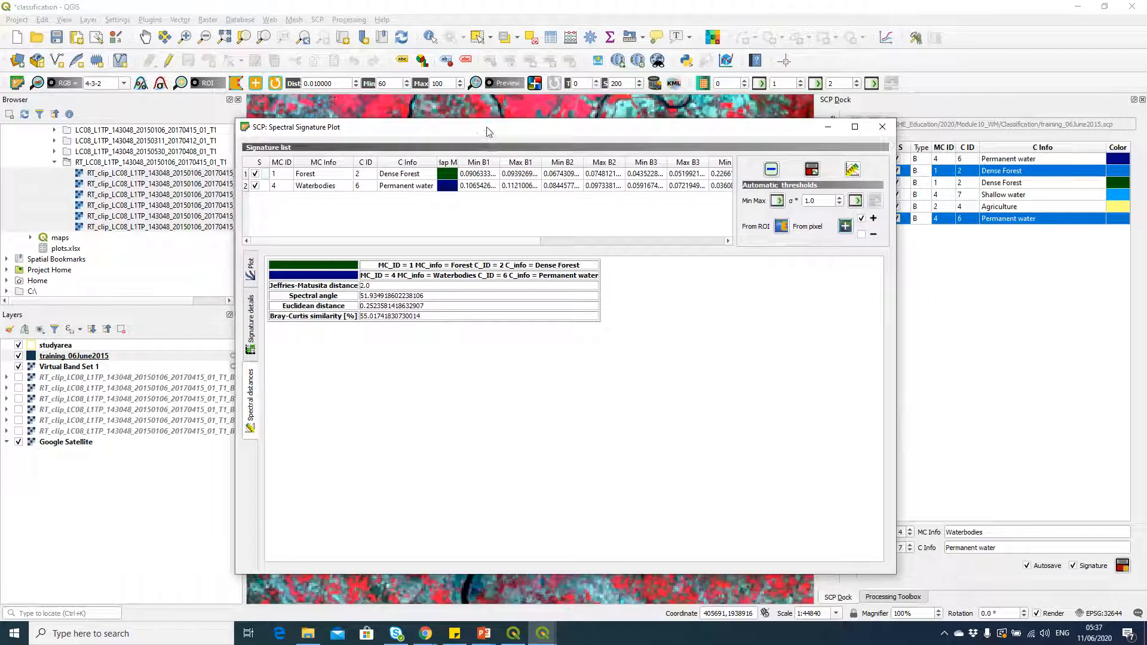
left_click(883, 127)
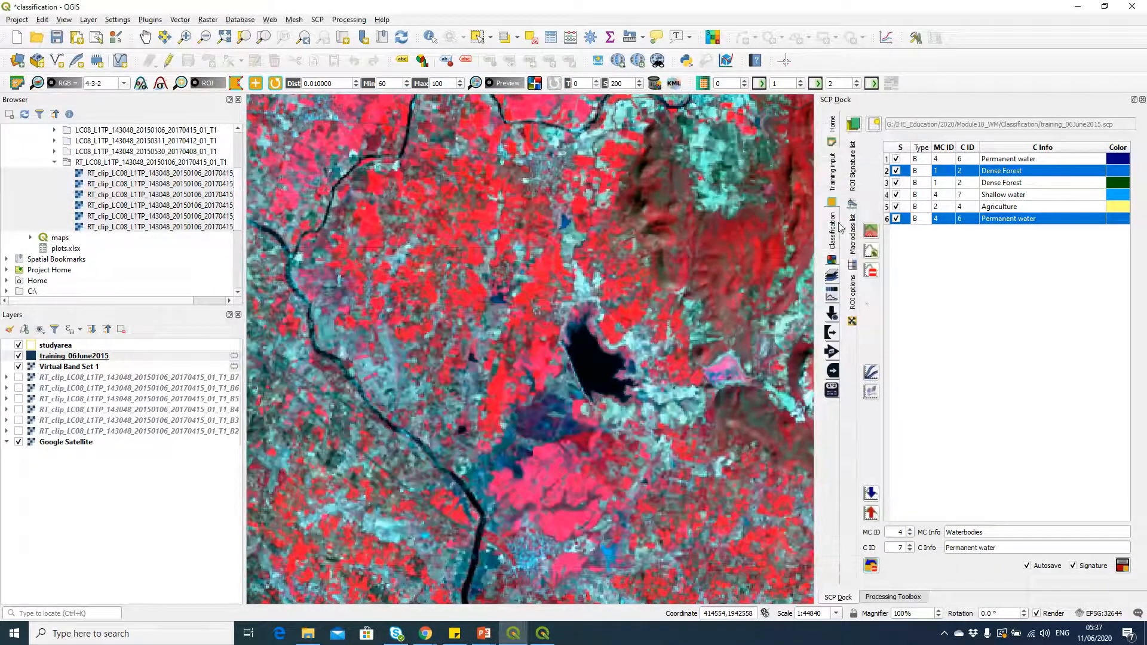
Step: Add the first Permanent water, first Dense Forest, Shallow water and Agriculture signatures to the spectral plot without merging them, and view their curves
left_click(887, 159)
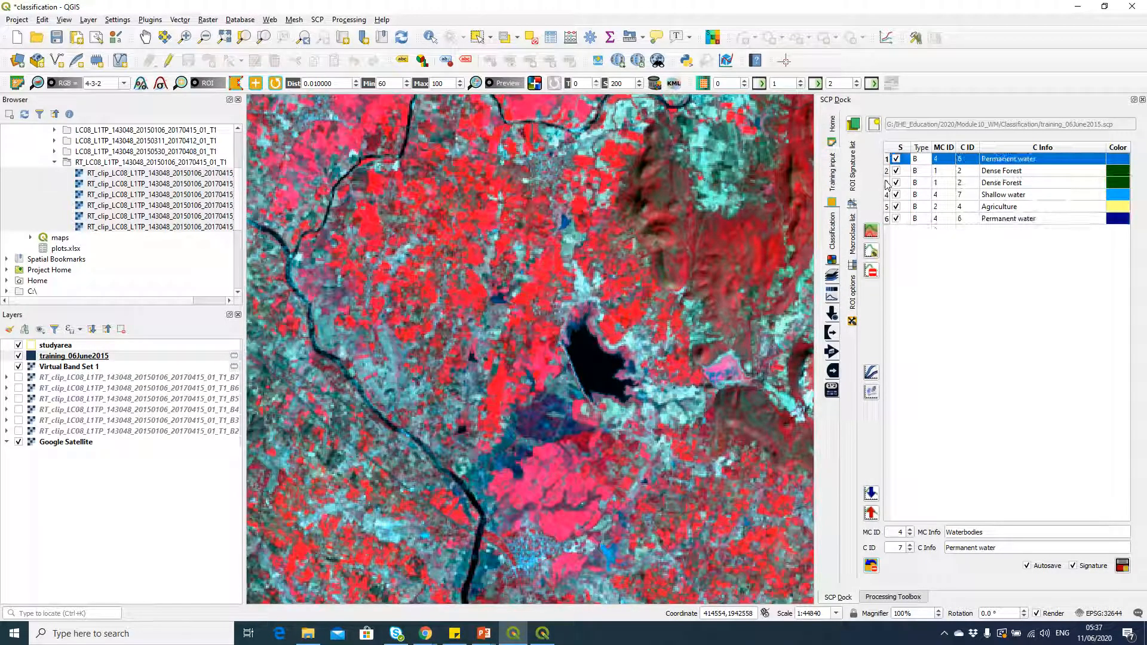
left_click(888, 172, "ctrl")
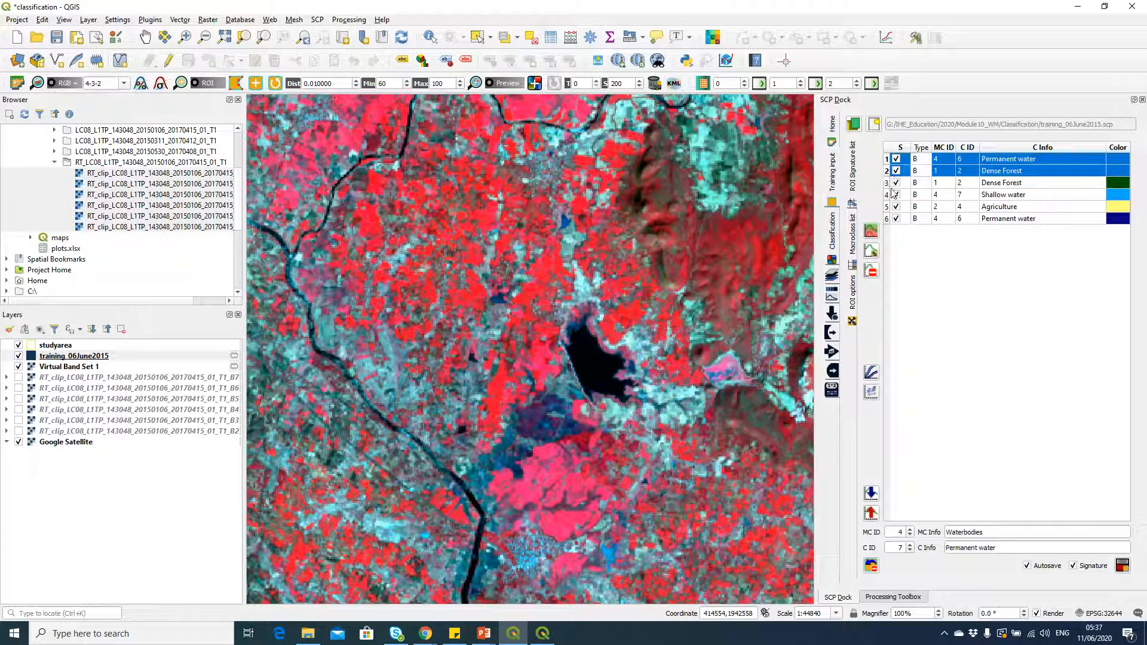
left_click(890, 195, "ctrl")
left_click(889, 206, "ctrl")
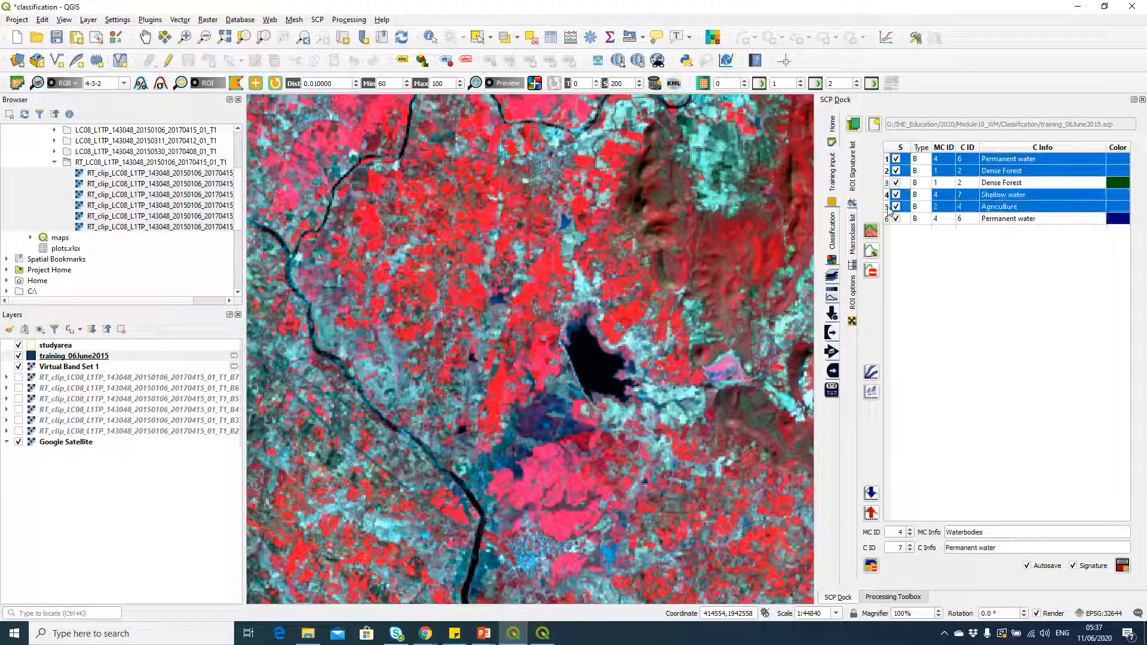
left_click(872, 233)
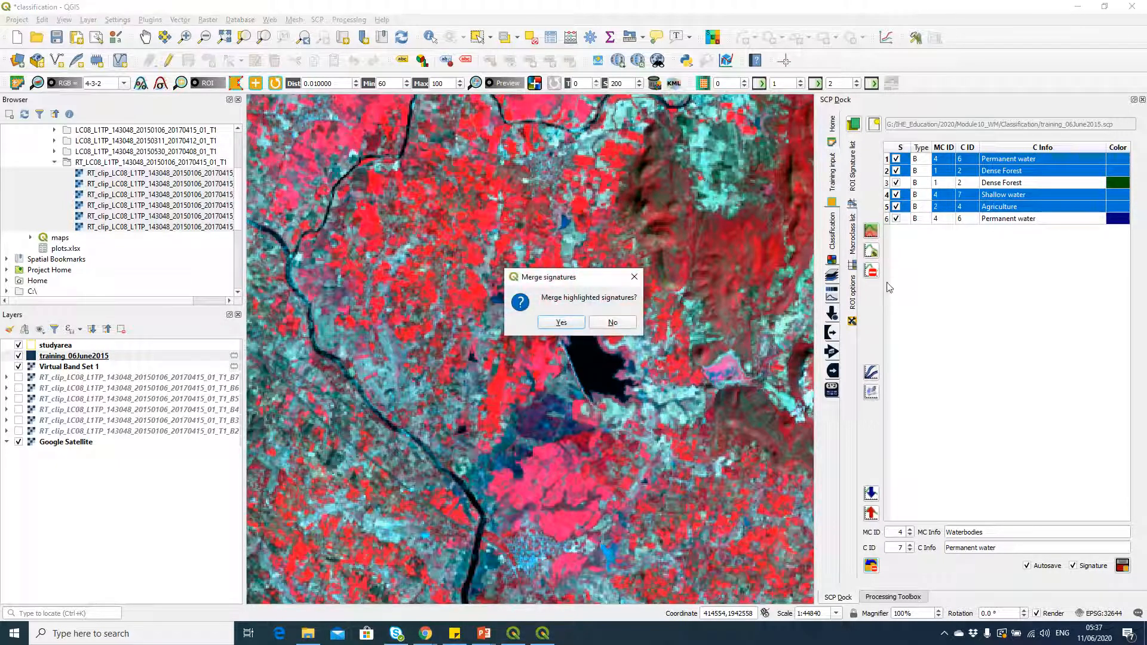
left_click(624, 321)
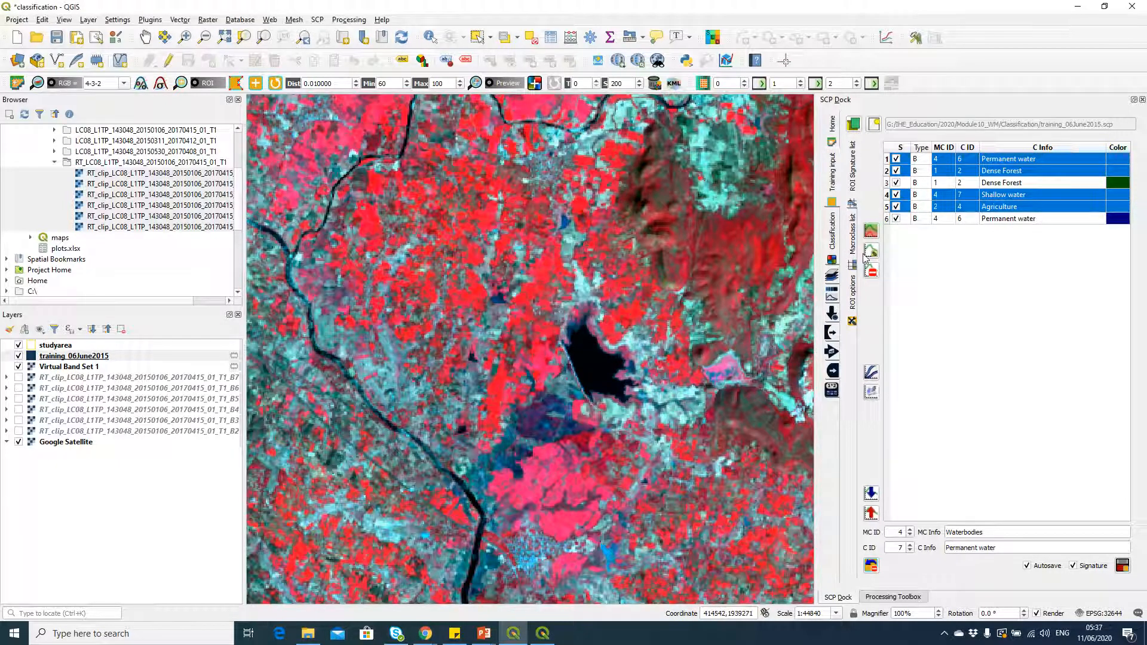
left_click(872, 372)
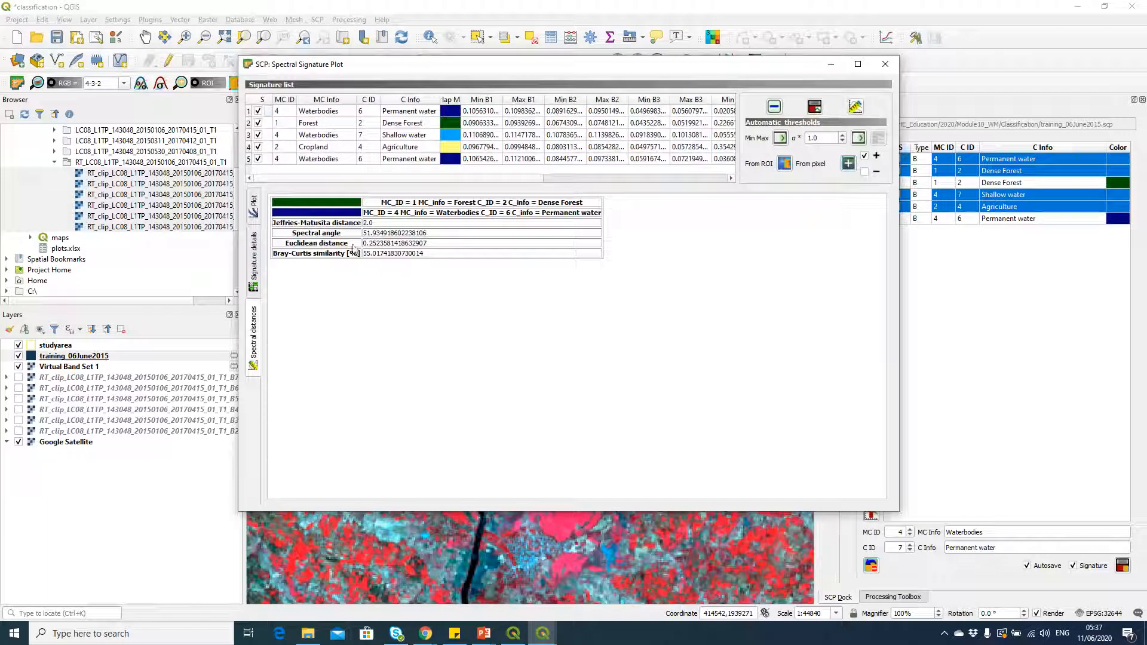
left_click(254, 206)
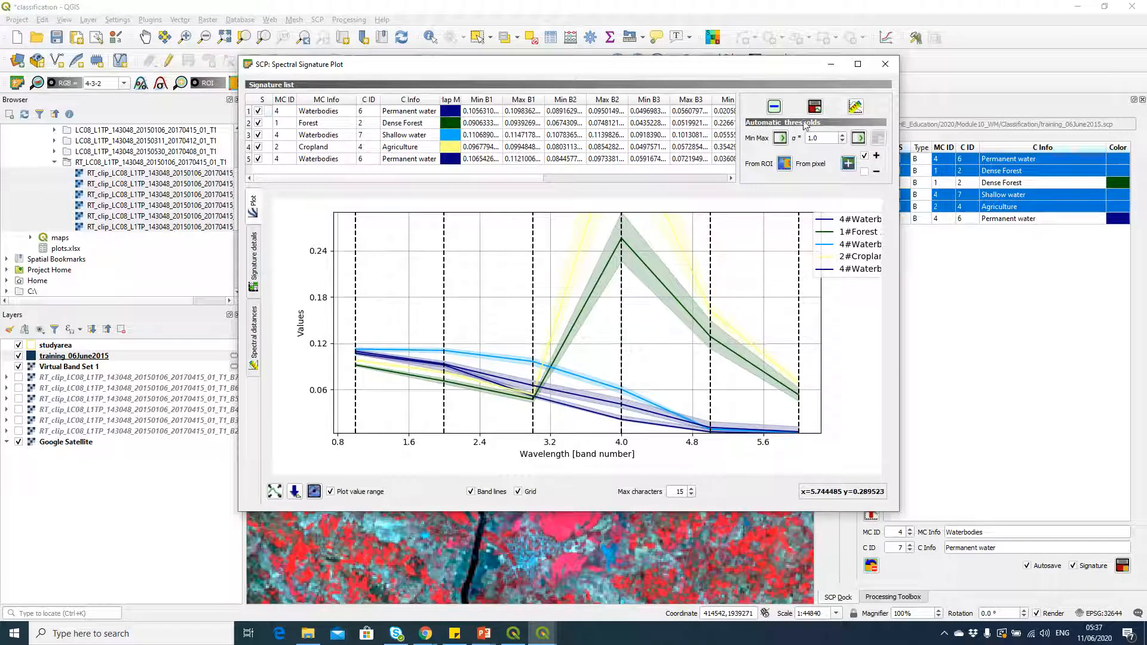
Step: Calculate the spectral distances between all plotted signatures, examine the values for each pair and close the plot
left_click(855, 109)
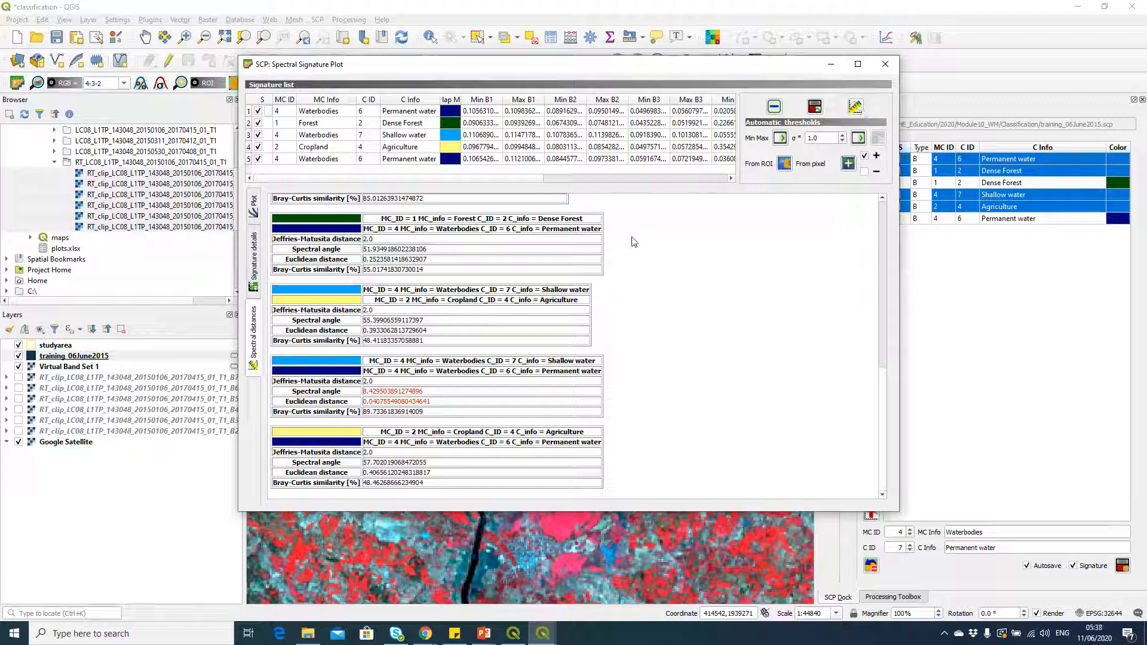
left_click_drag(362, 392, 429, 411)
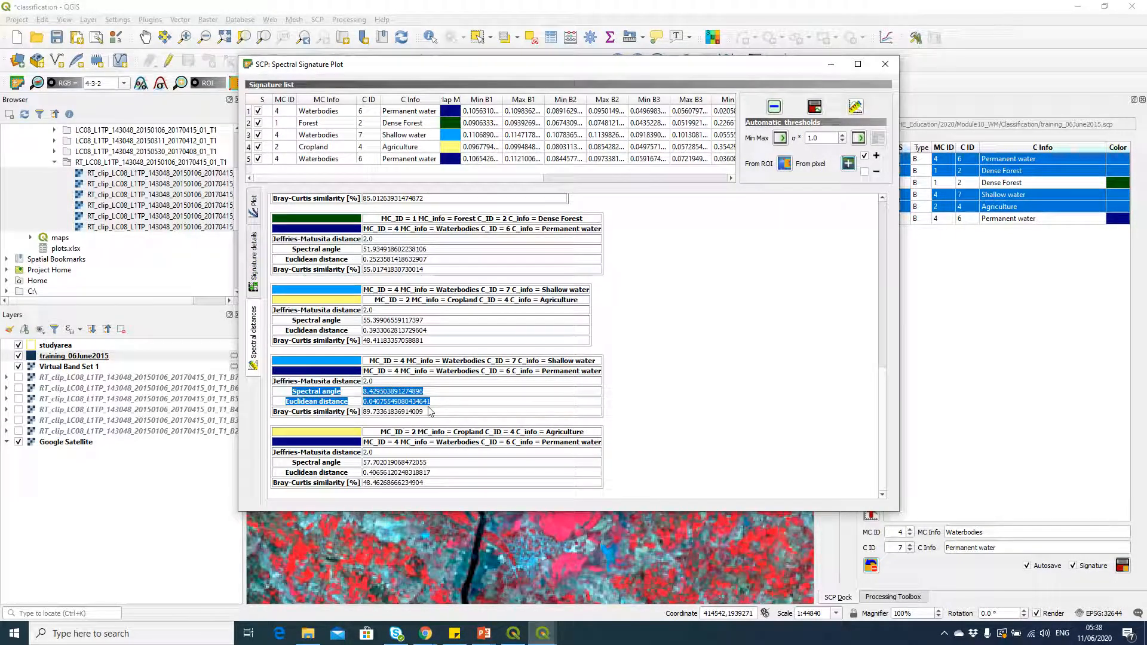
left_click(575, 373)
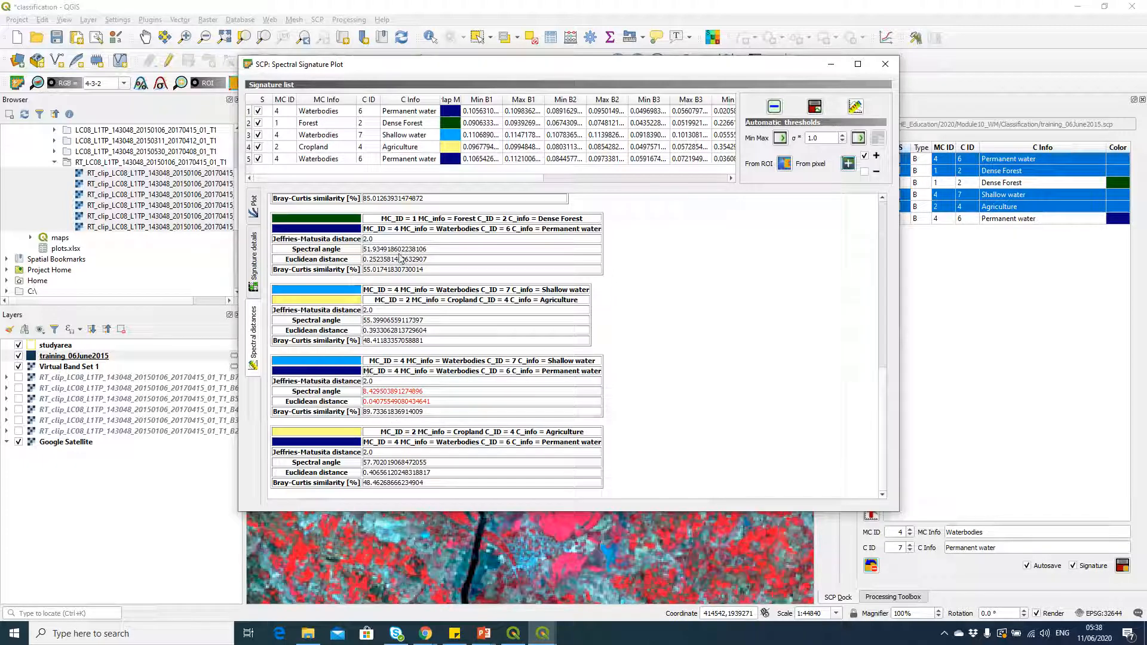
scroll(420, 278, "up", 2)
scroll(420, 278, "up", 3)
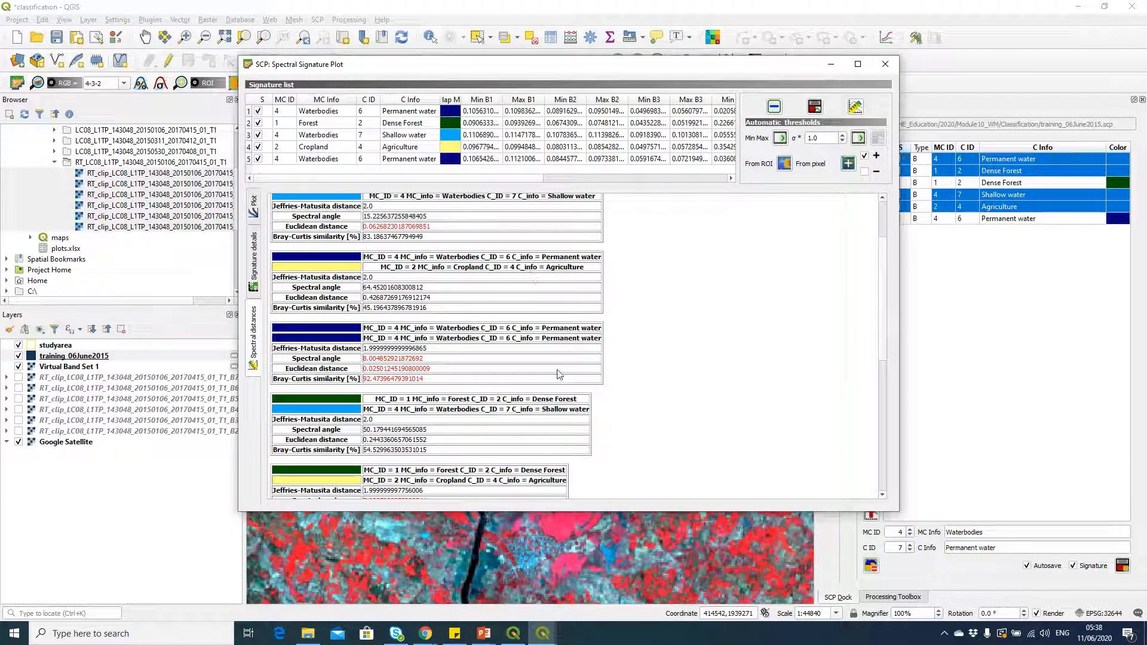
scroll(558, 377, "down", 1)
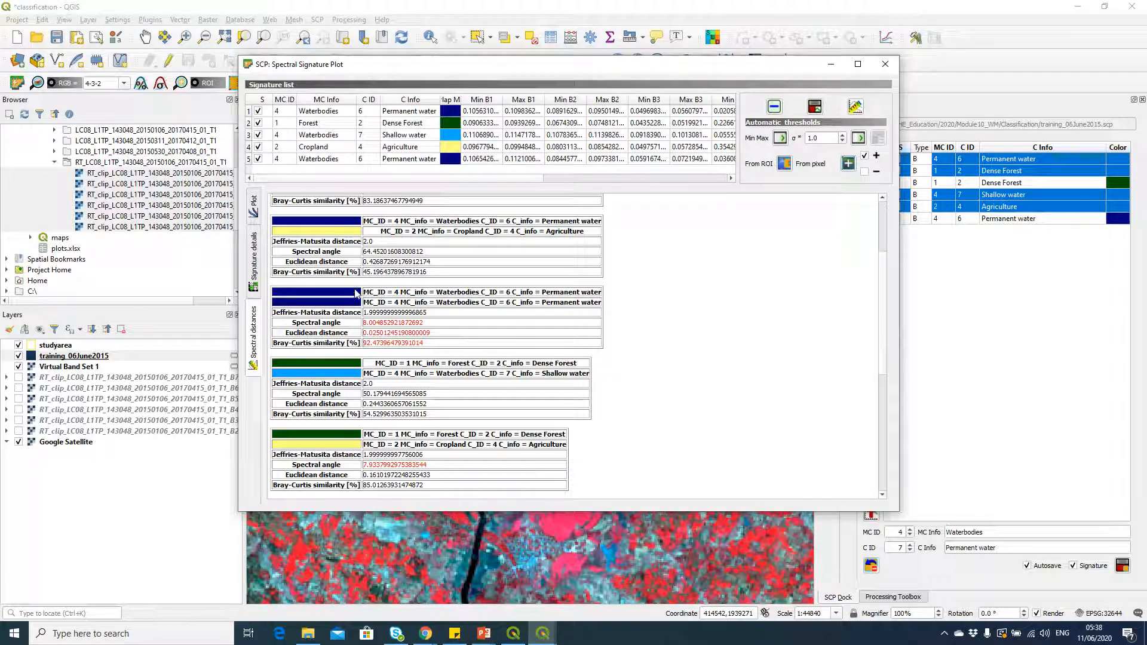
left_click(884, 65)
Step: Highlight the two Permanent water signatures together for comparison, and clear that selection
left_click(989, 174)
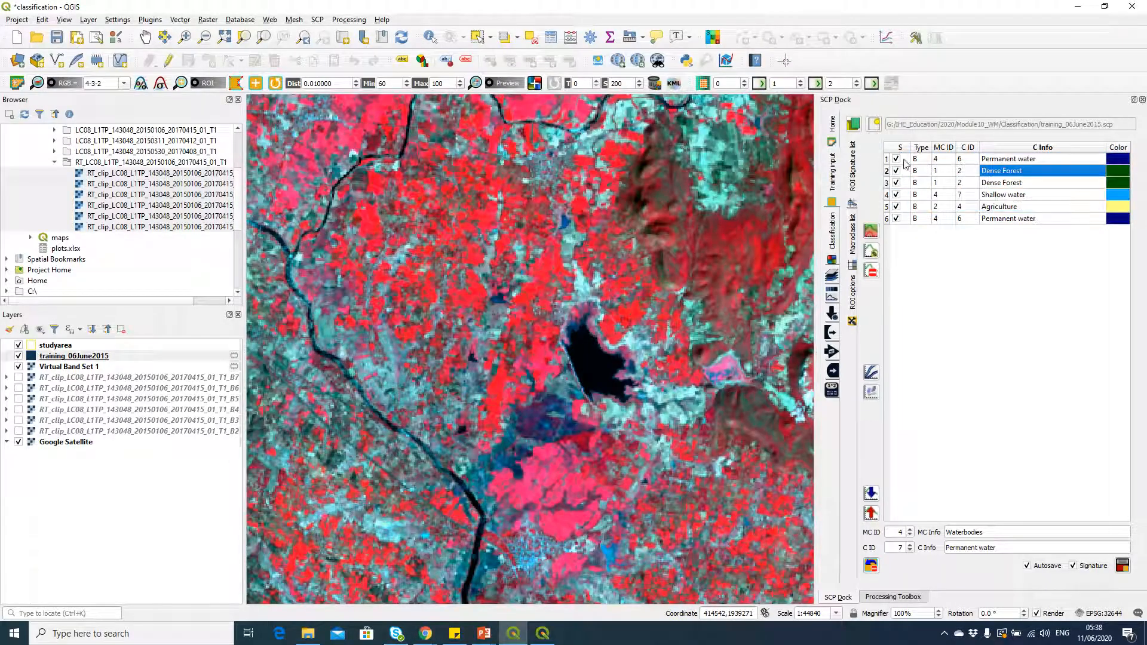
left_click(888, 159)
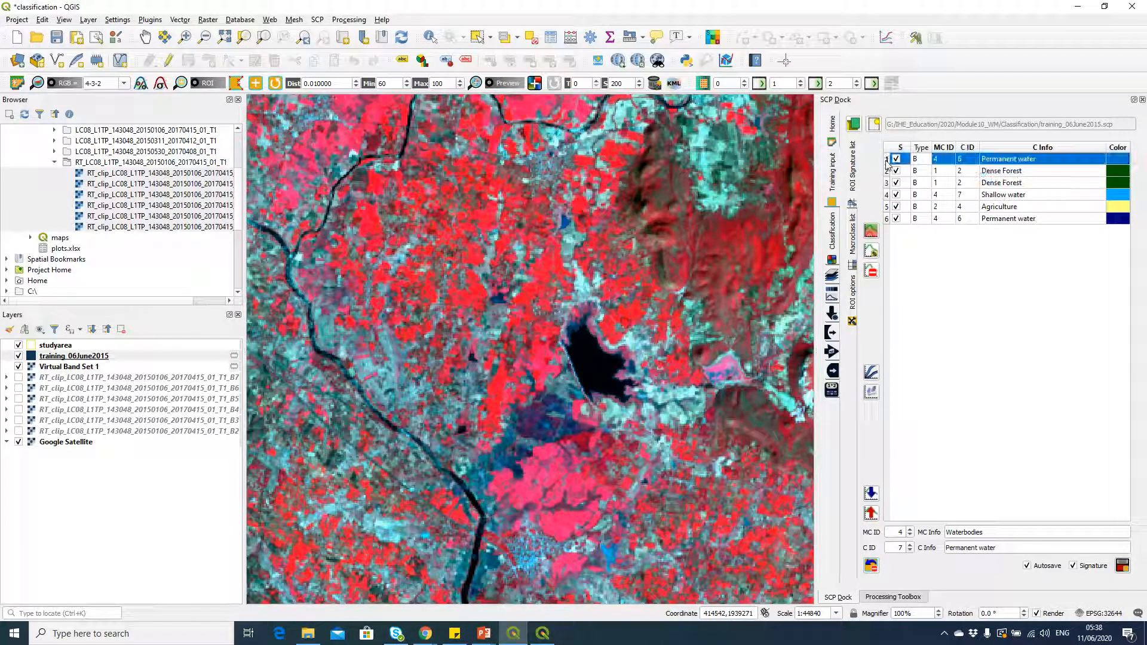
left_click(888, 223, "ctrl")
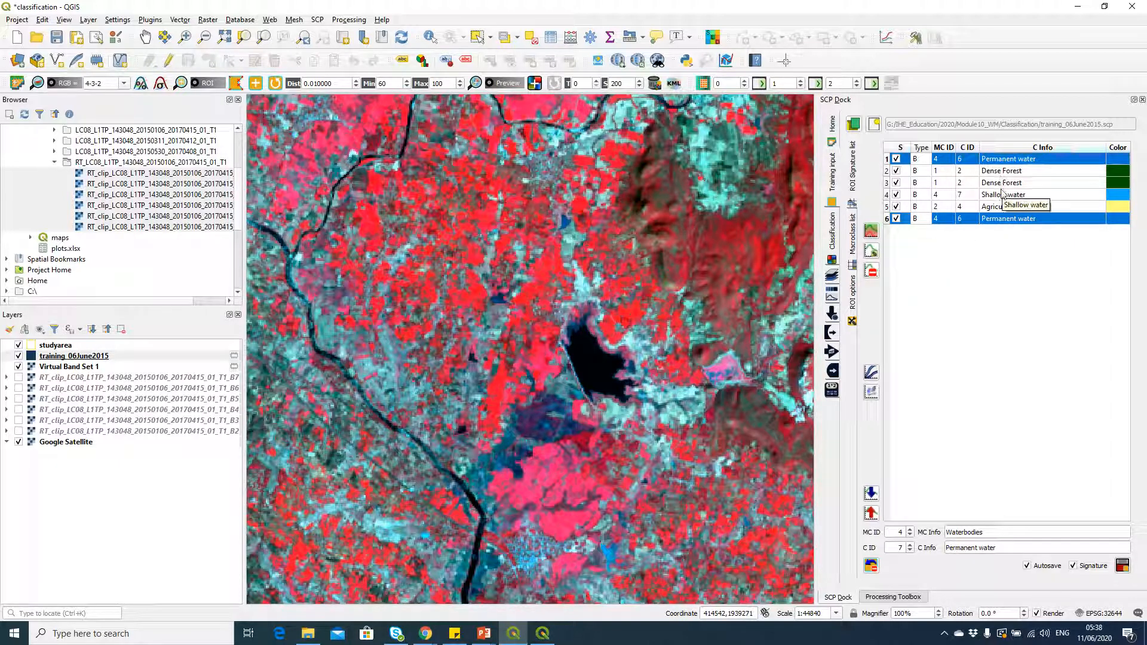
left_click(1000, 261)
left_click(1002, 209)
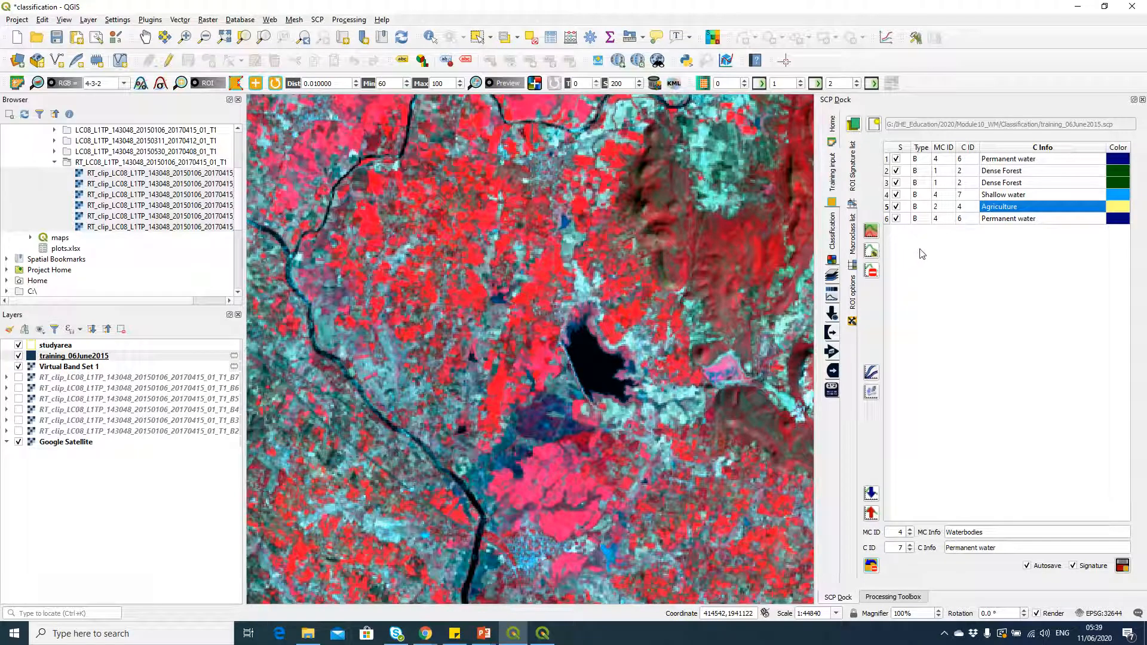
Step: Choose Maximum Likelihood as the classification algorithm
left_click(833, 233)
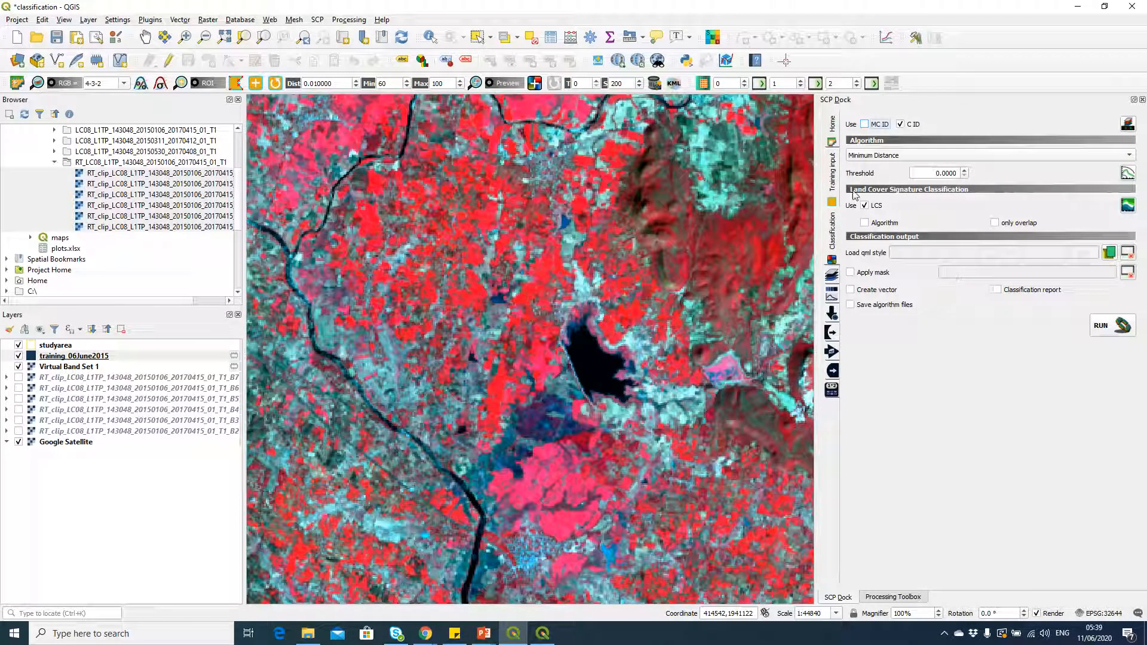
left_click(879, 158)
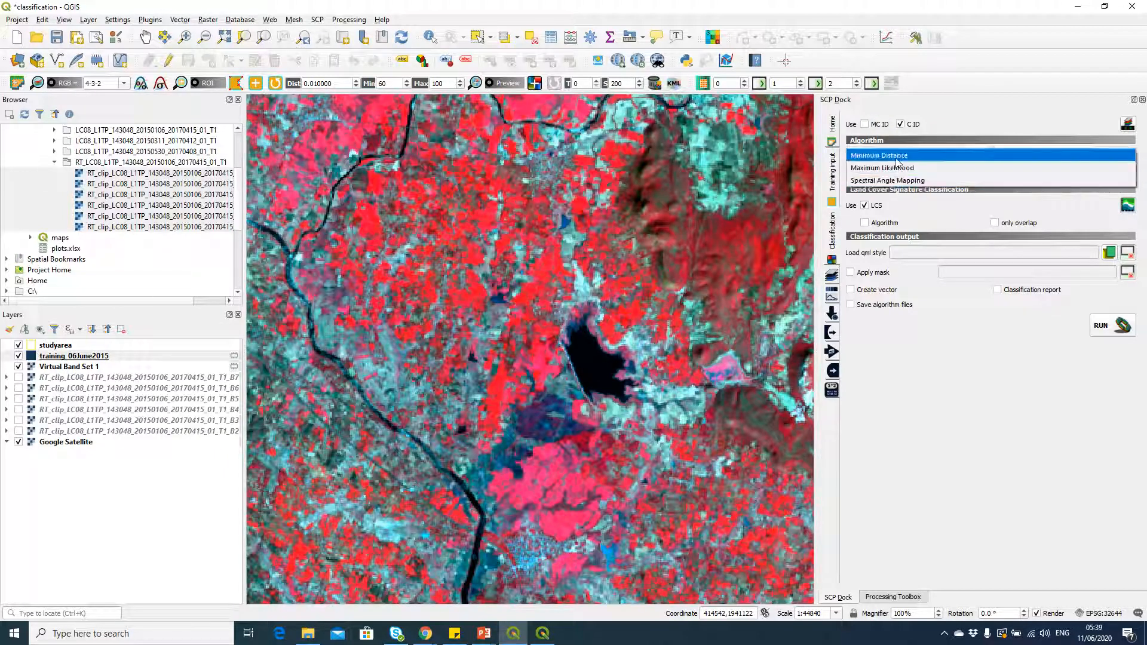
left_click(928, 168)
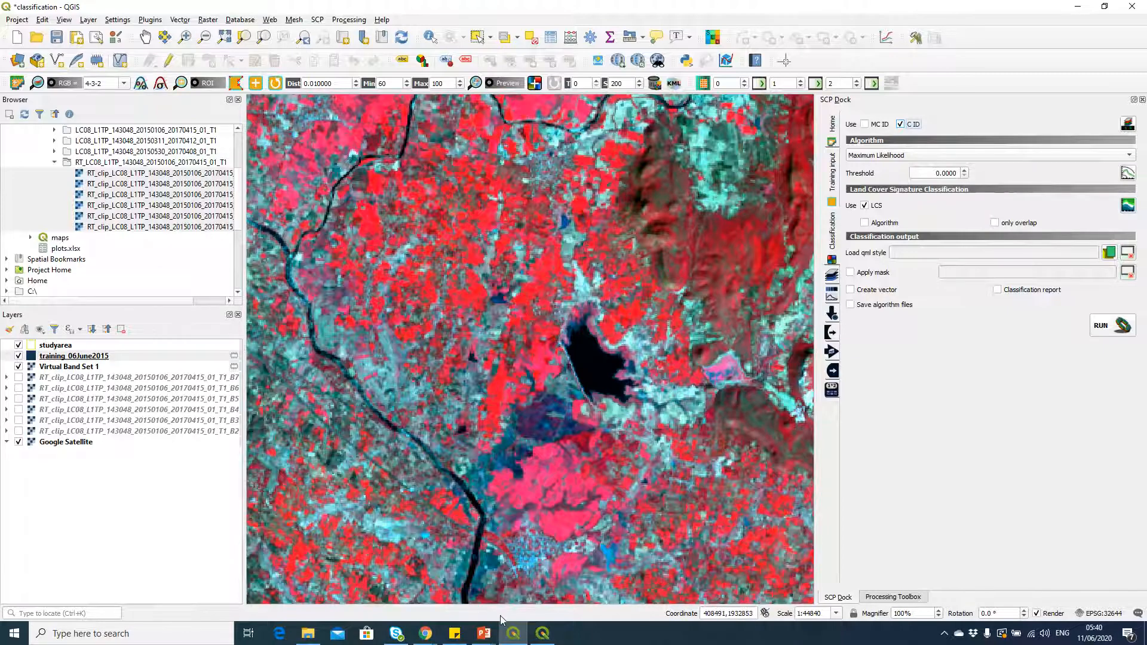
Step: Check the macro classes slide in PowerPoint, return to QGIS and set the classification to use MC ID with LCS disabled
key("alt+Tab")
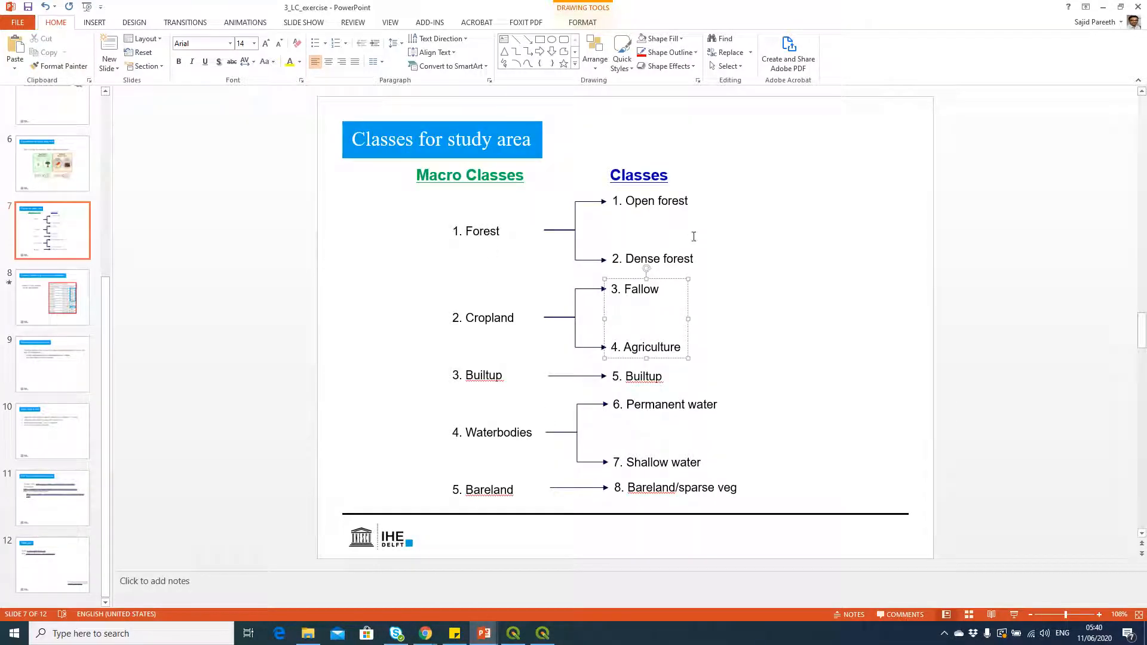
key("alt+Tab")
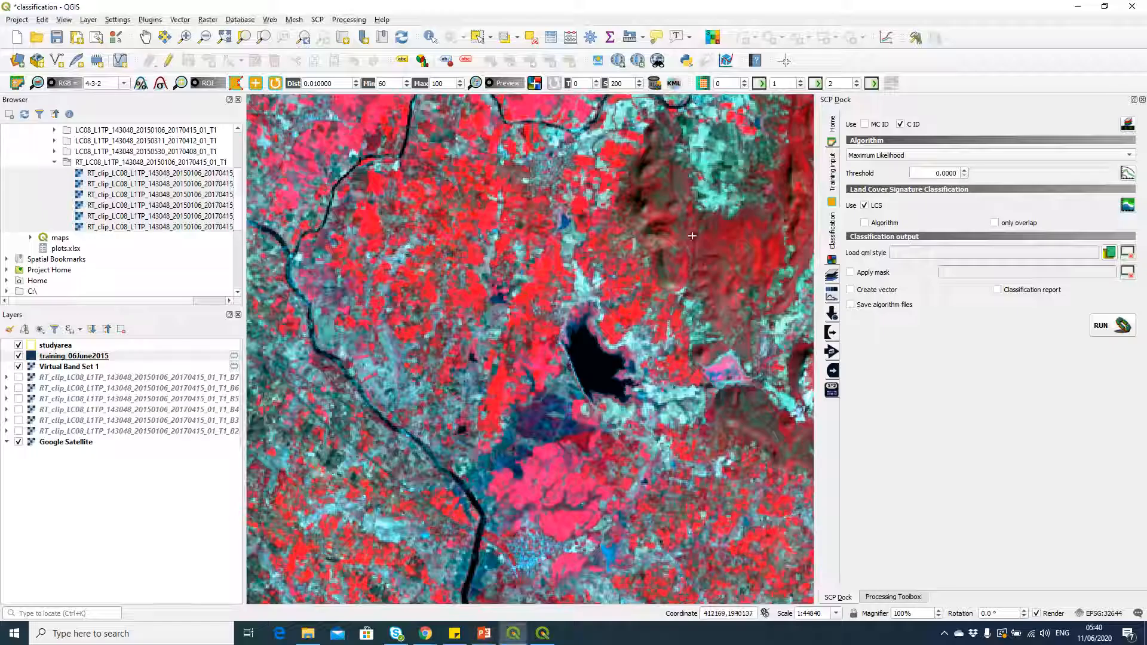
left_click(864, 125)
left_click(865, 206)
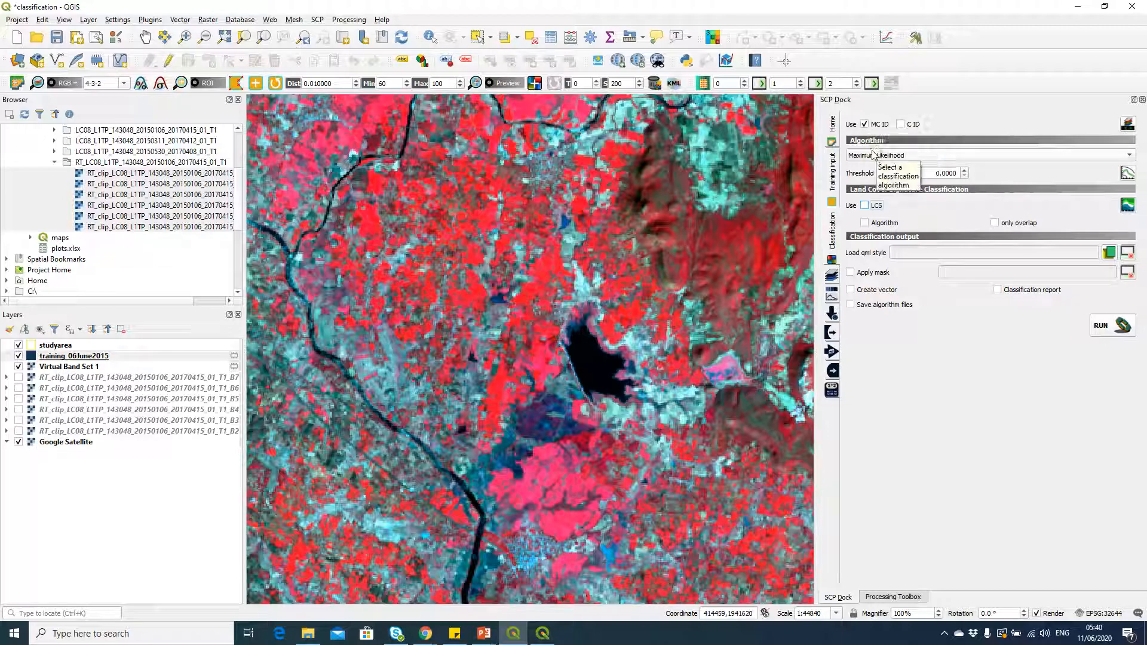
Step: Generate a classification preview on the map around the area just northwest of the dark lake
left_click(535, 87)
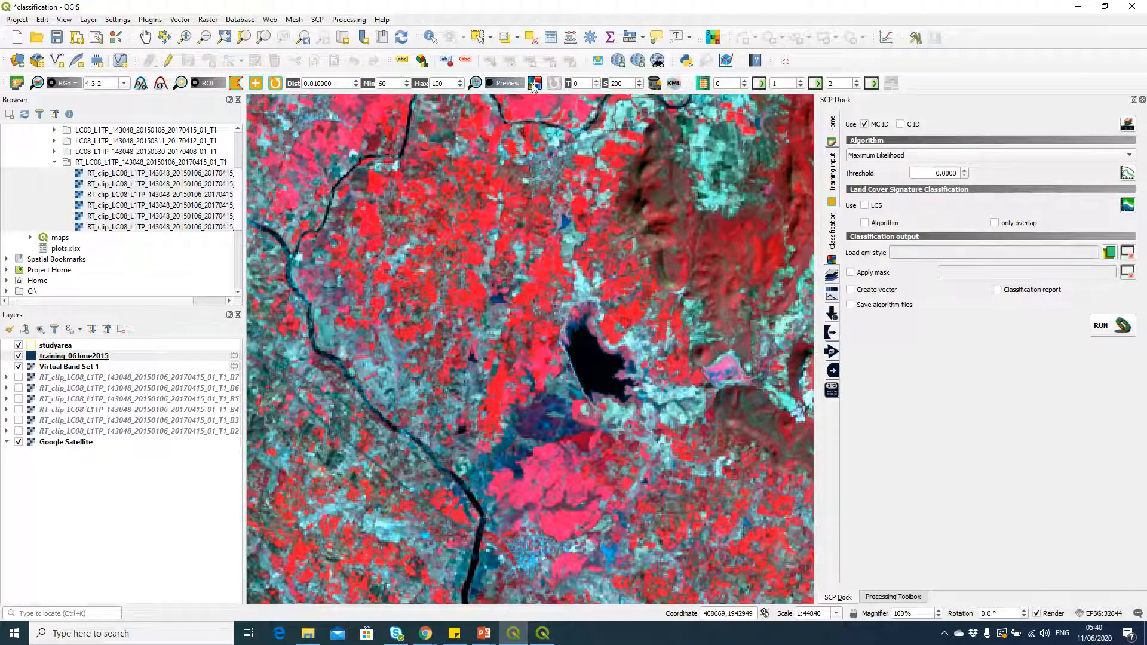
left_click(556, 310)
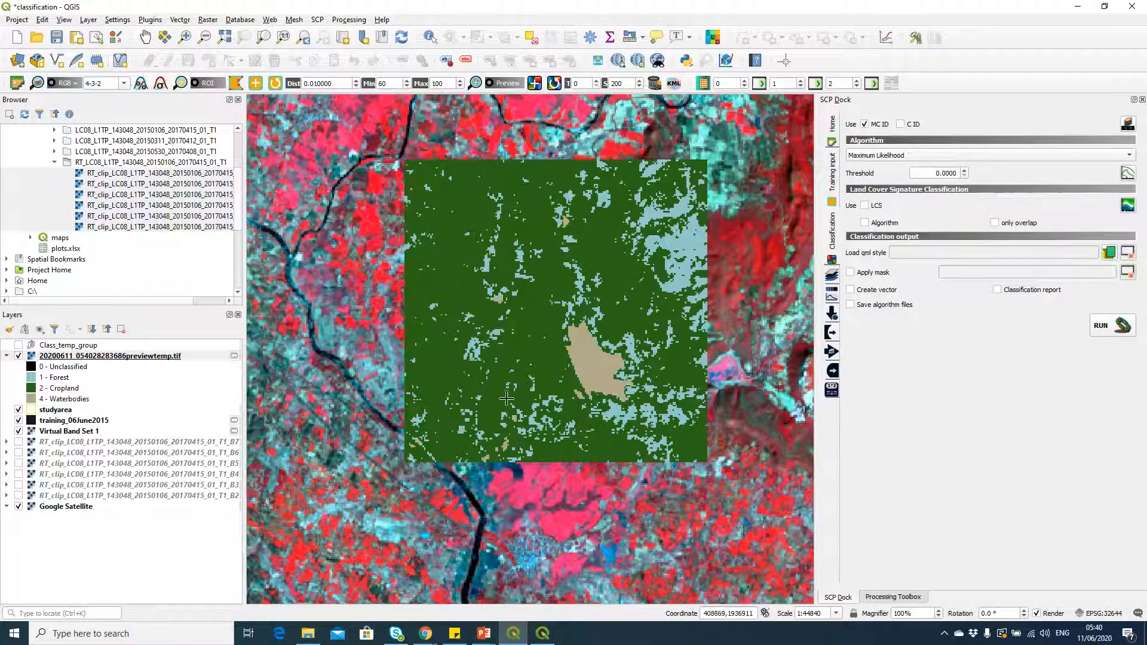
Step: Generate another classification preview over the area southeast of the large lake, north of the two small blue lakes
left_click_drag(567, 409, 488, 223)
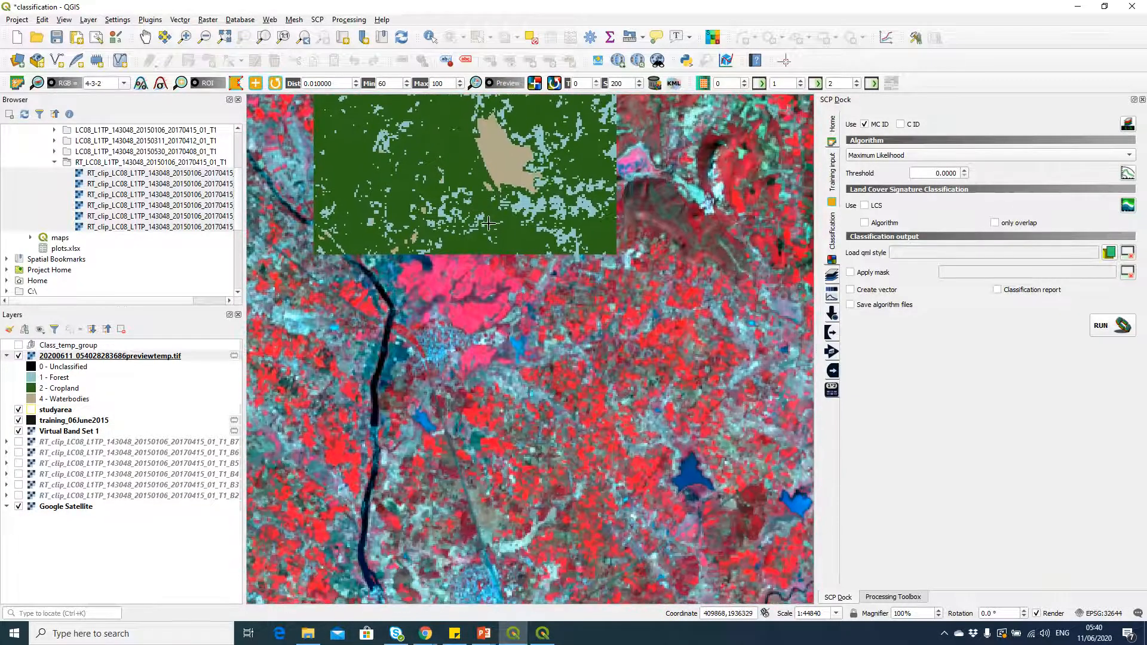
left_click_drag(665, 314, 478, 335)
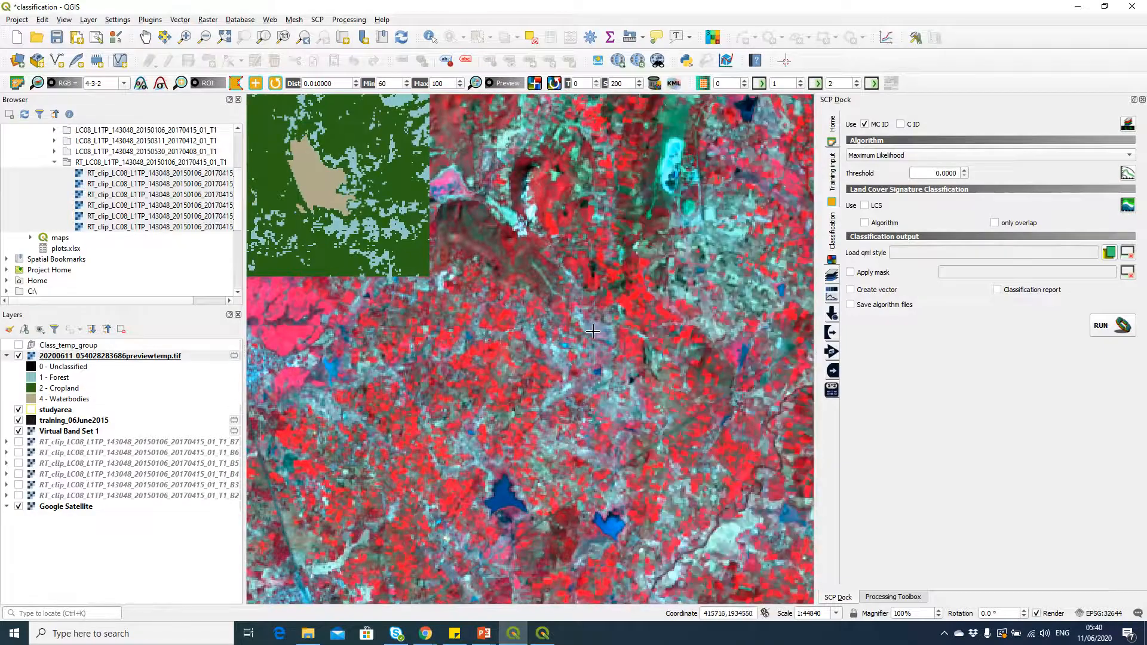
left_click(619, 327)
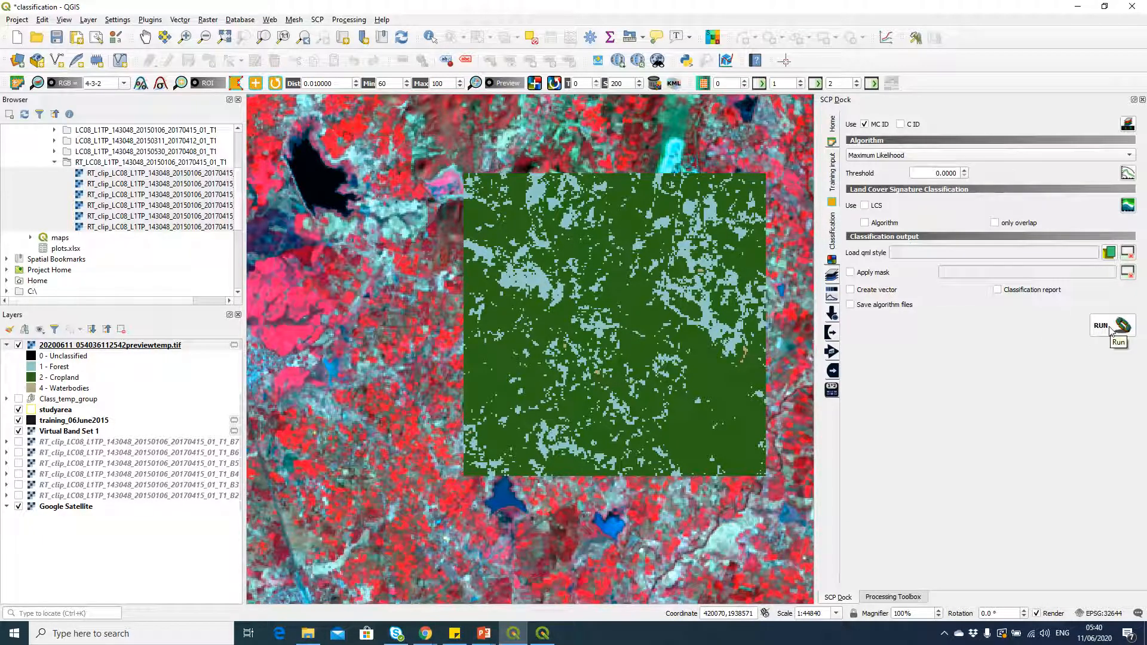
Step: Run the full classification with the classification report enabled, saving the output in the Classification folder as classification_maxlikelihood
left_click(998, 289)
left_click(1117, 330)
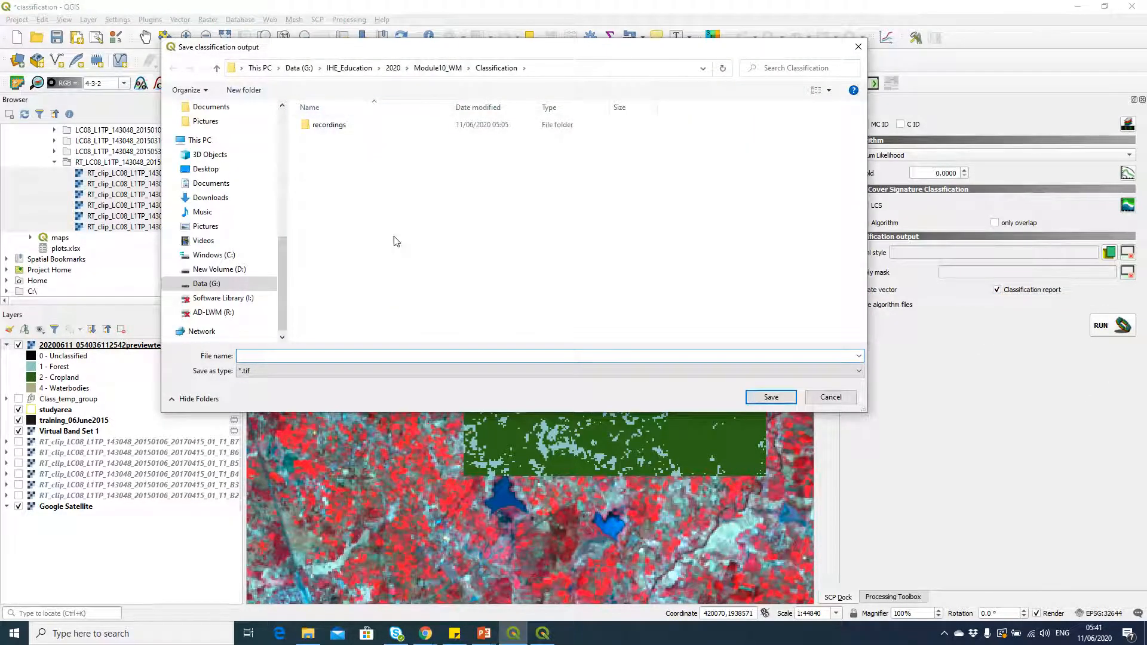
left_click(265, 355)
type("classification_maxlikelihood")
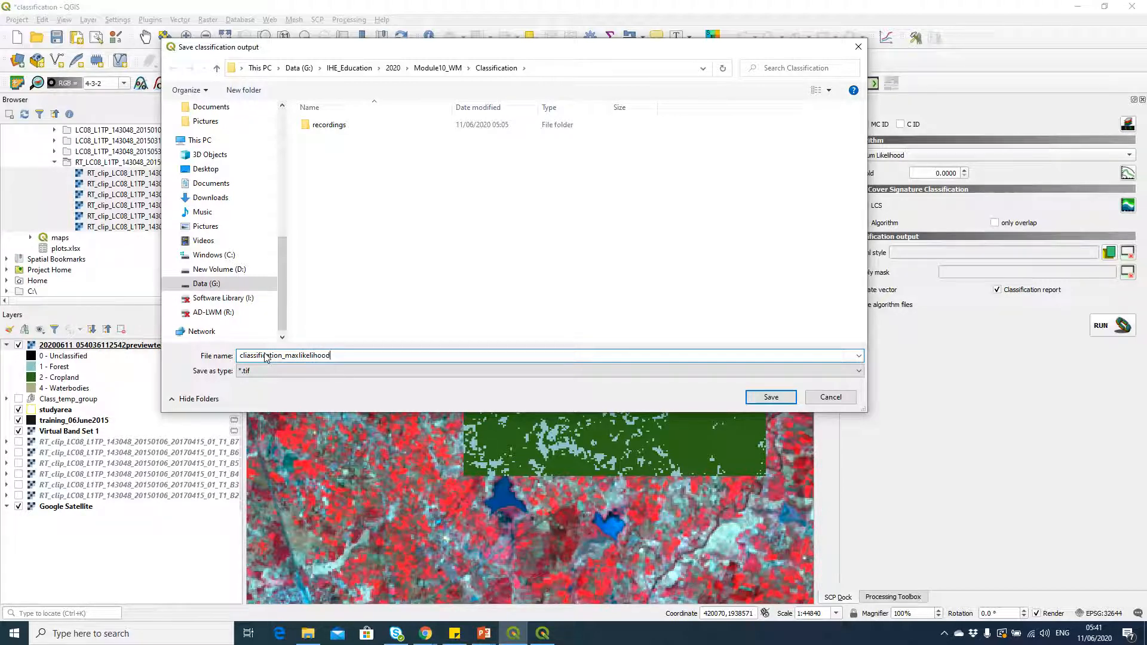
key("Return")
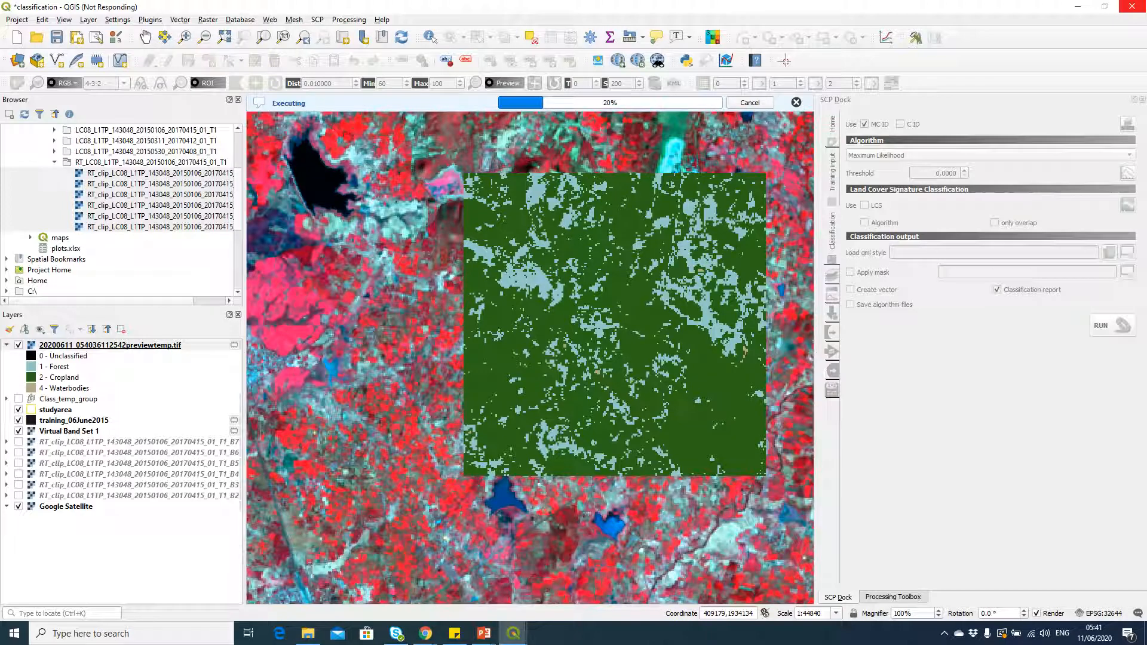
Step: Examine the Maximum Likelihood classification result across the whole study area, comparing the extents of forest, cropland and waterbodies
key("super+e")
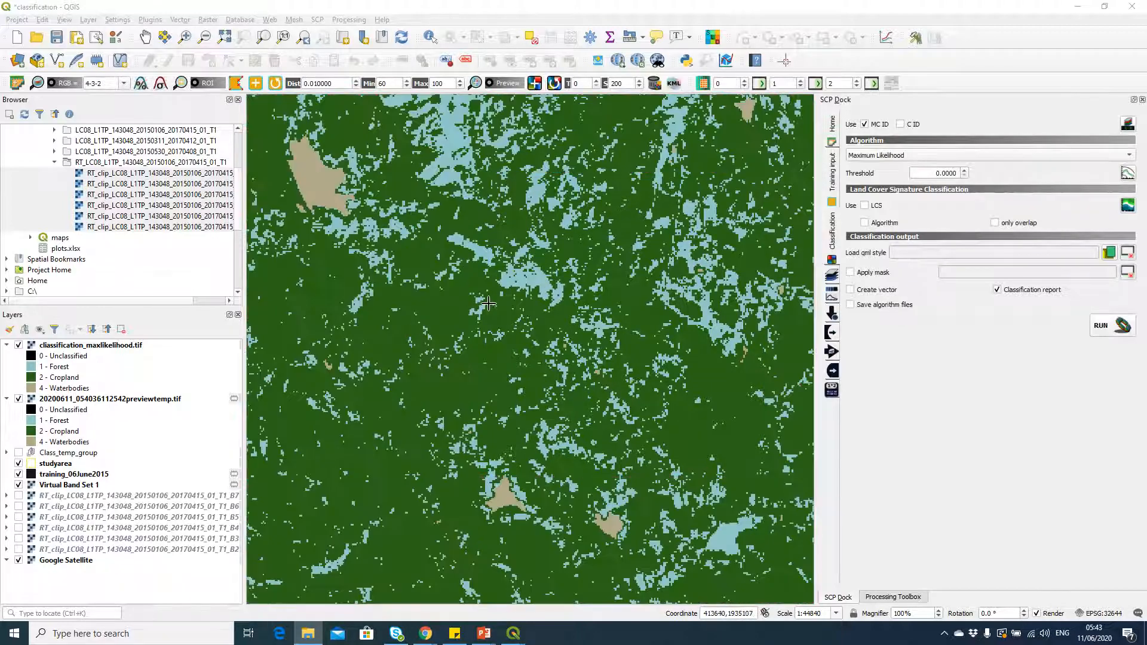
scroll(491, 308, "down", 1)
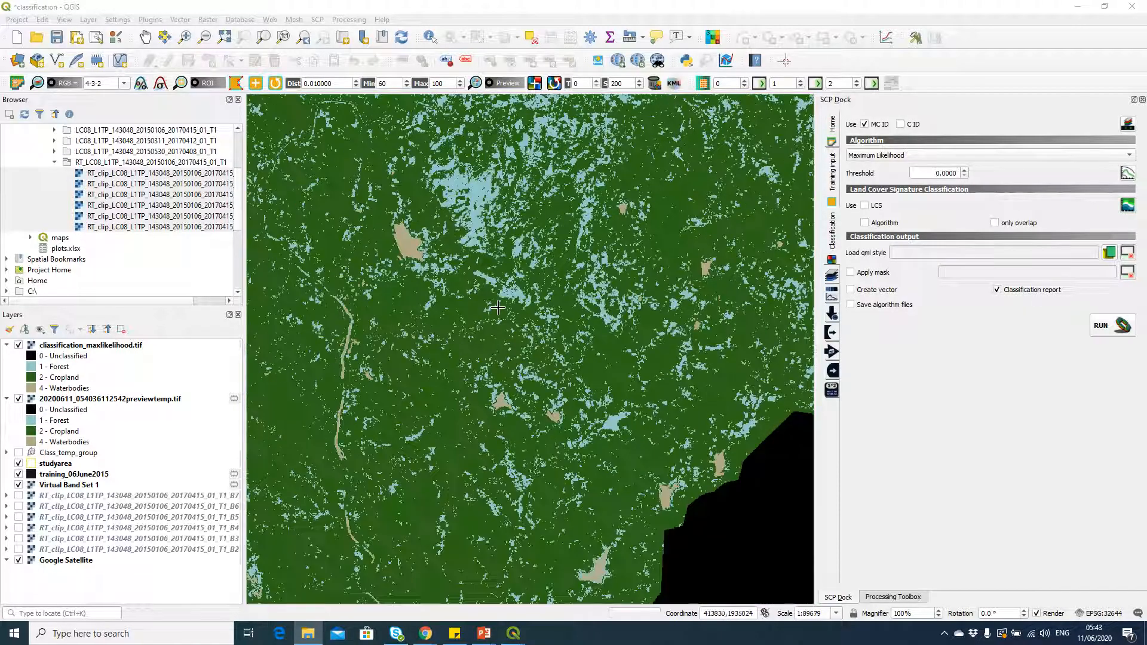
scroll(551, 276, "down", 1)
scroll(551, 276, "down", 1)
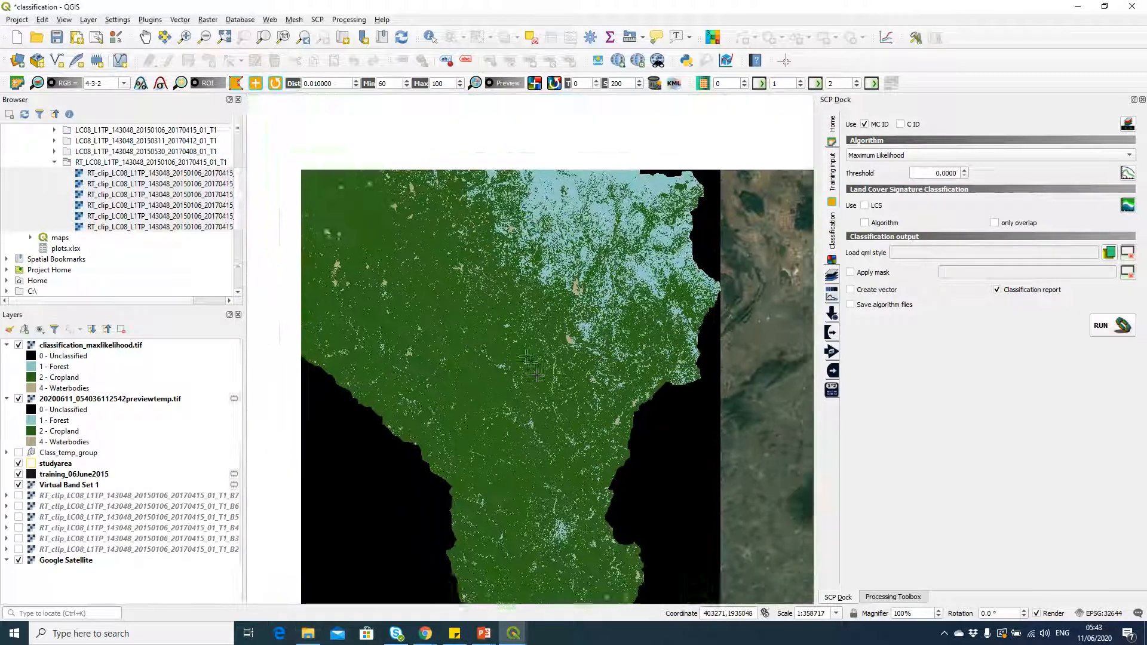
left_click_drag(537, 375, 563, 427)
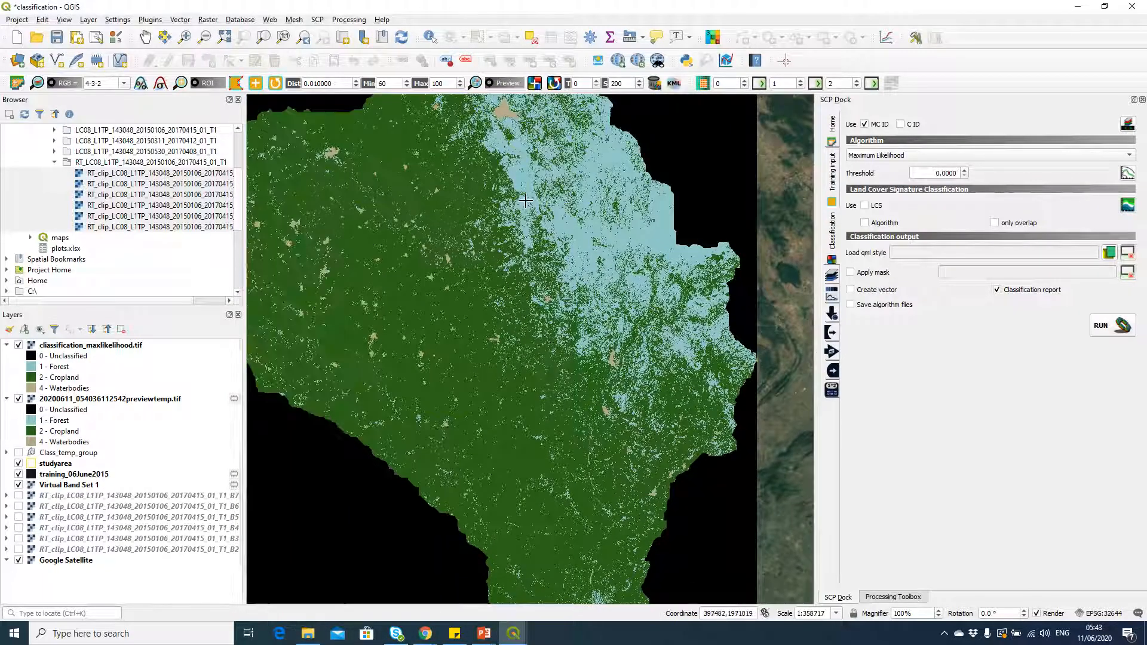